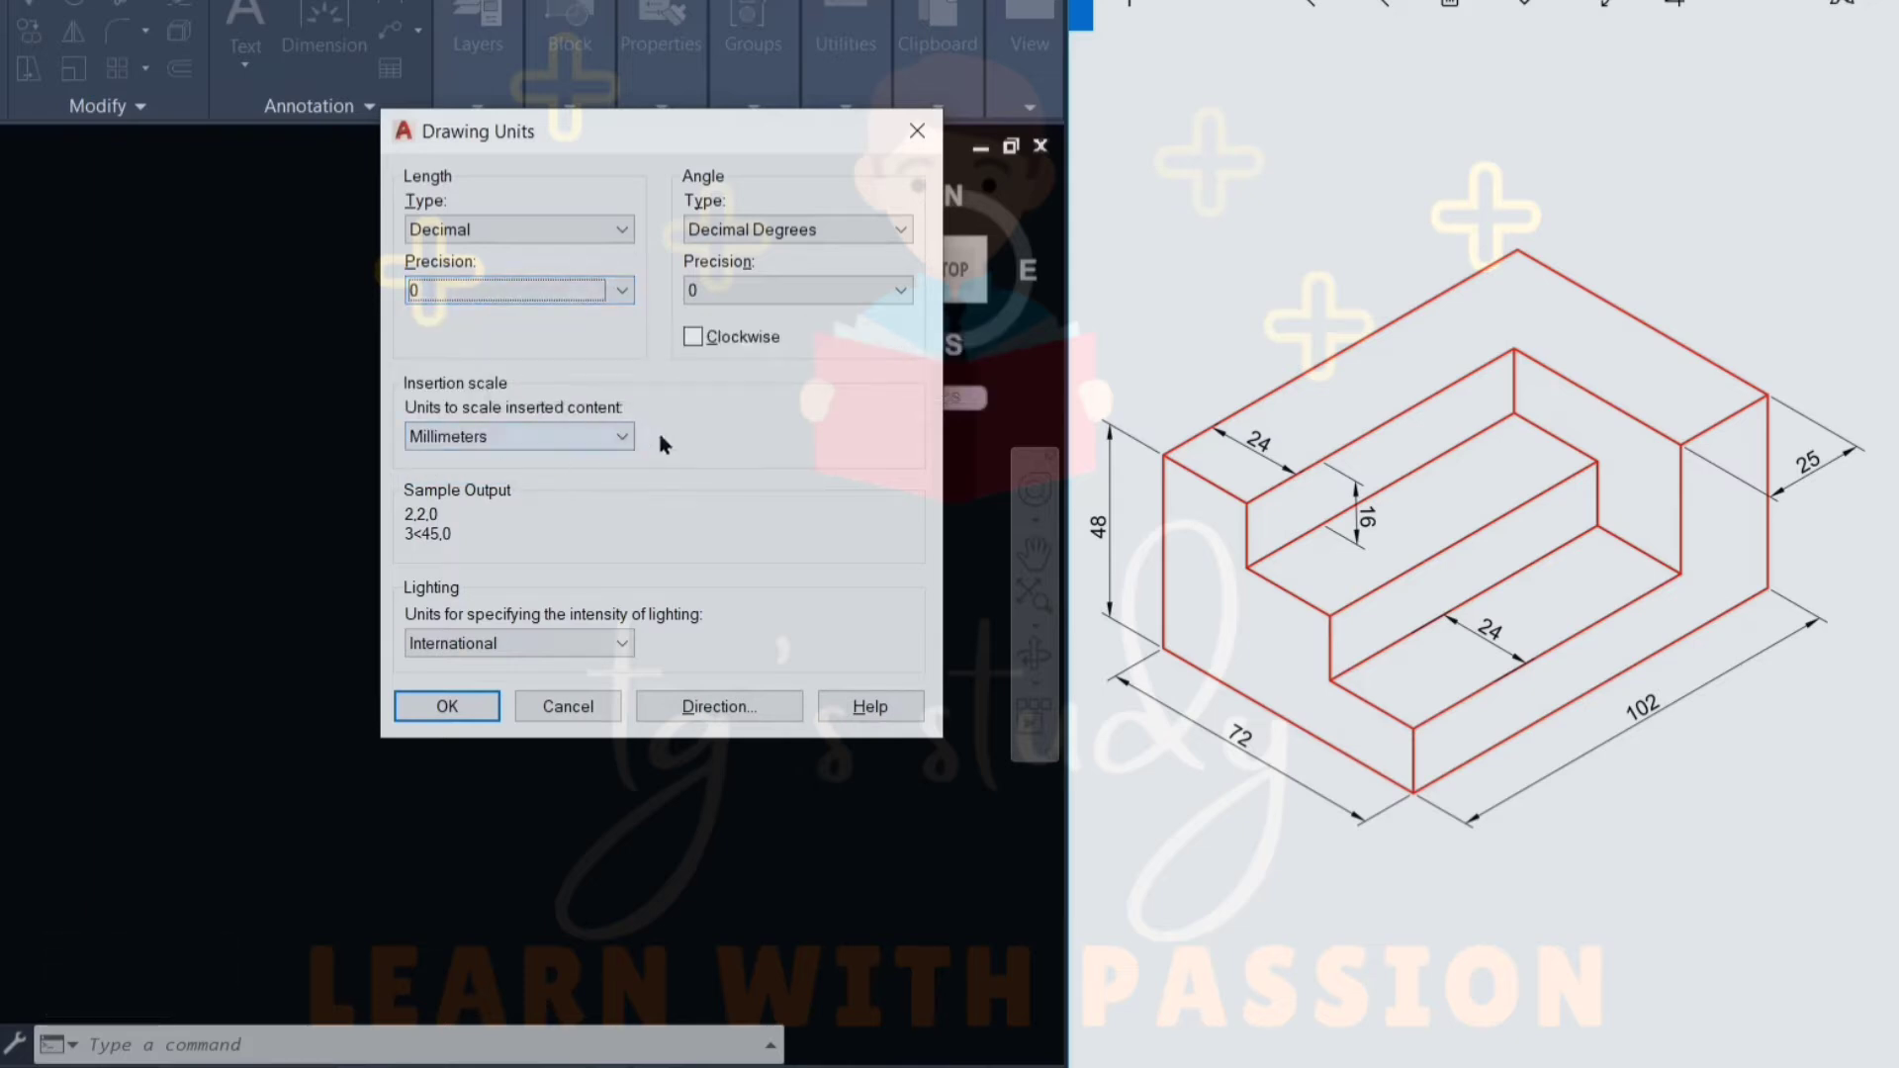
- Accept the decimal millimetre drawing units with precision 0 and set the snap type to isometric snap in the drafting settings
{"action": "left_click", "coordinate": [445, 706]}
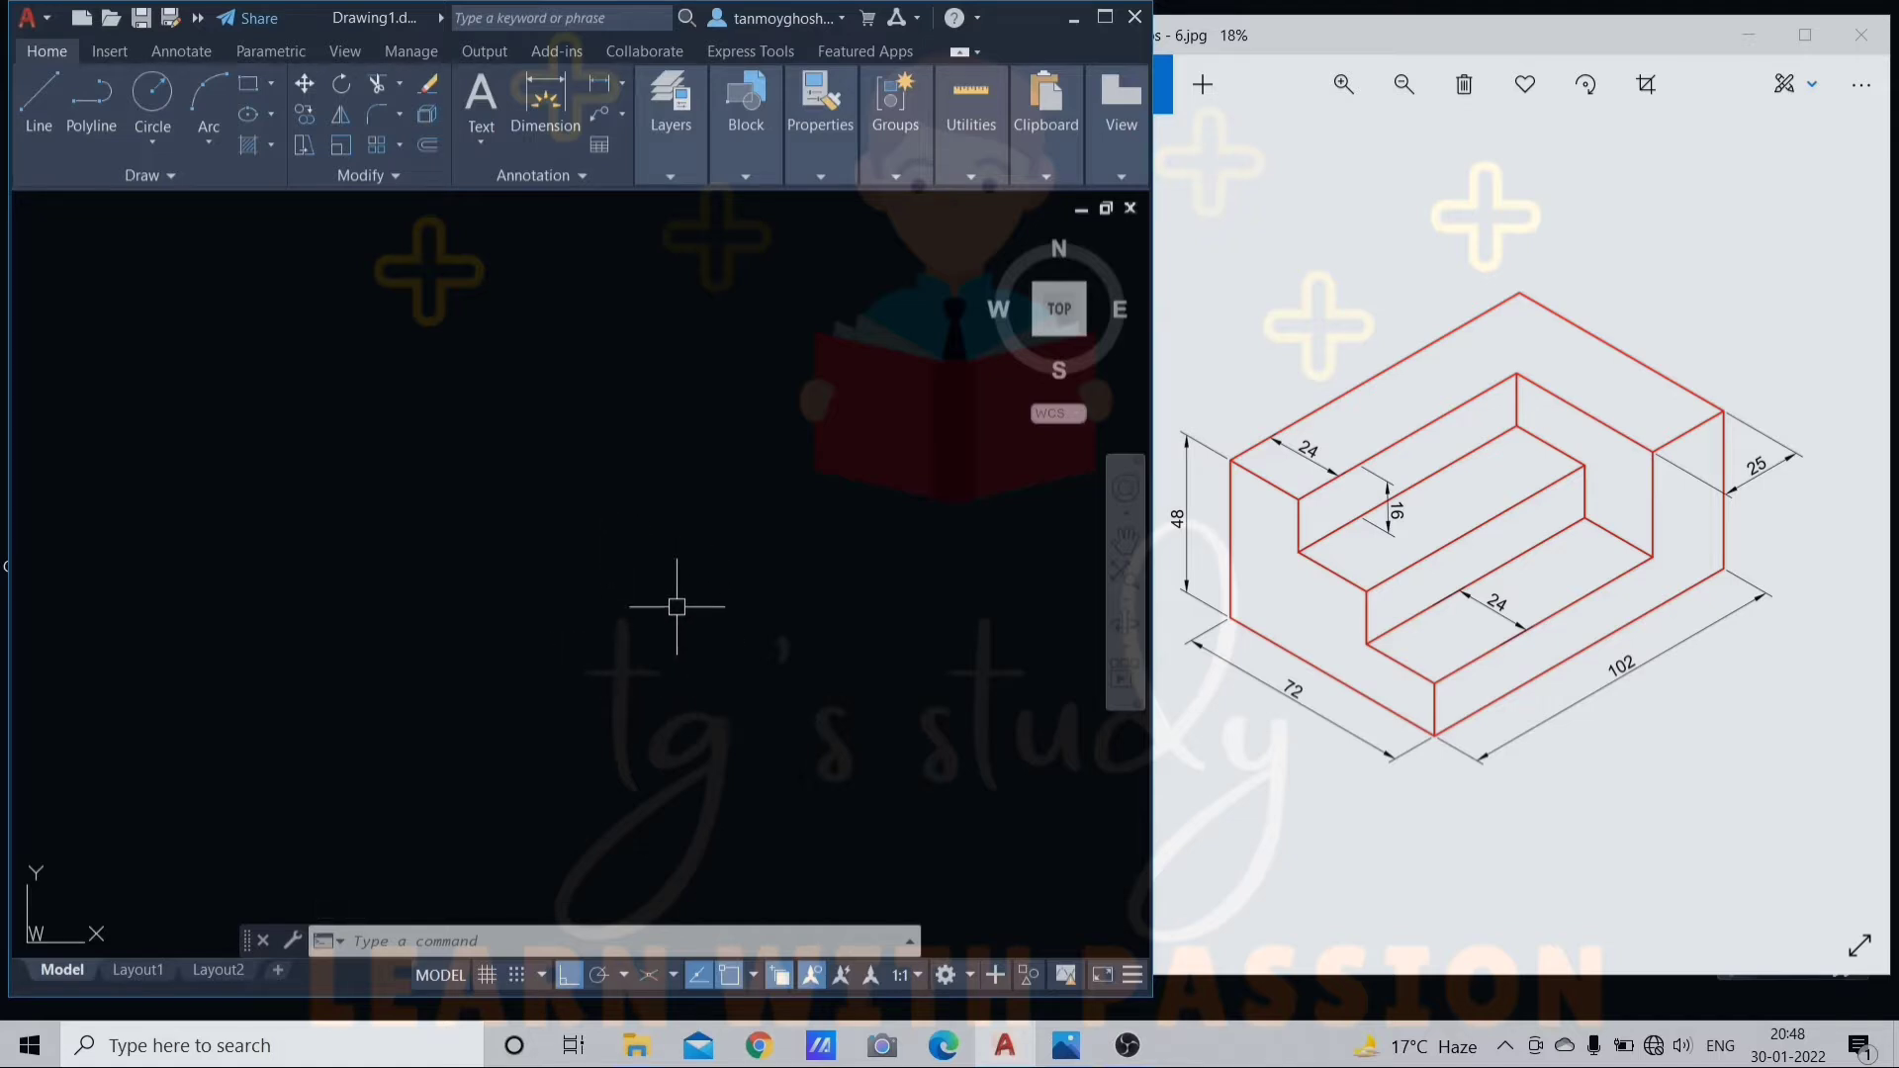
{"action": "type", "text": "ds"}
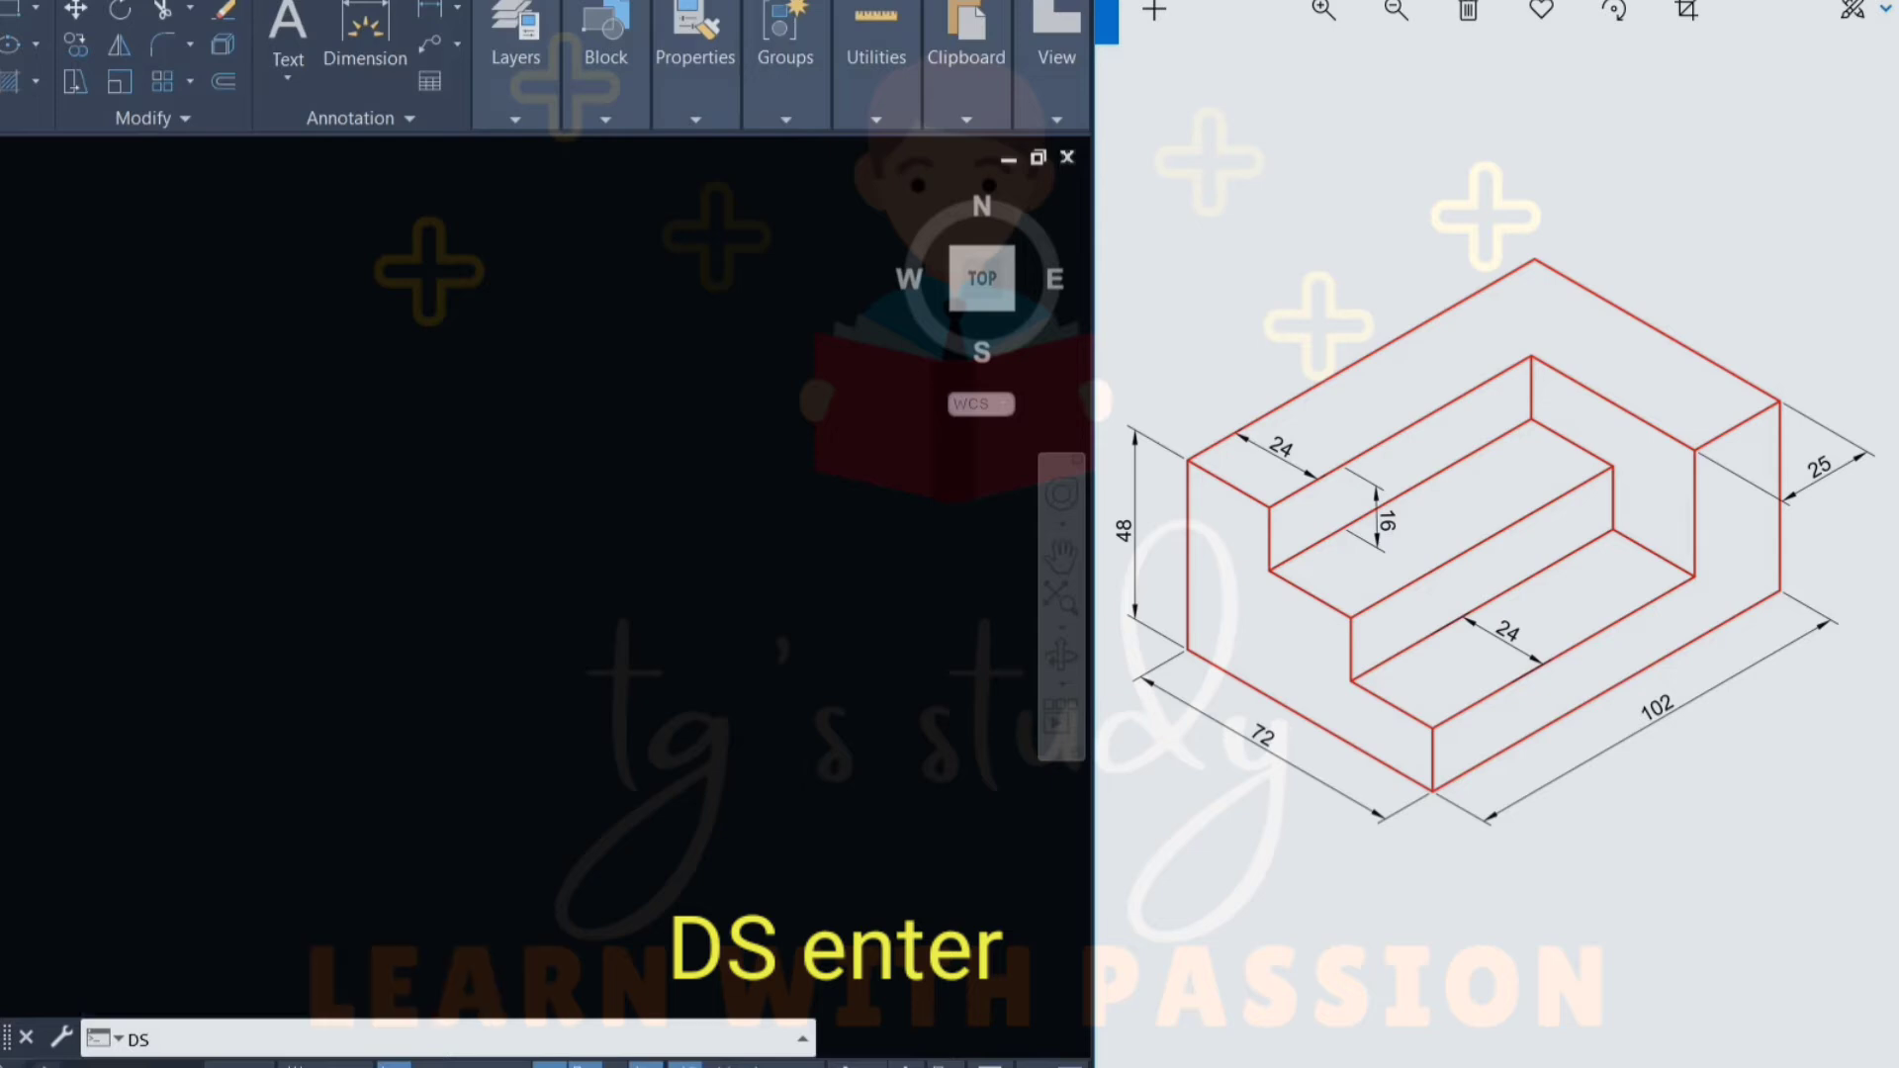
{"action": "key", "text": "Return"}
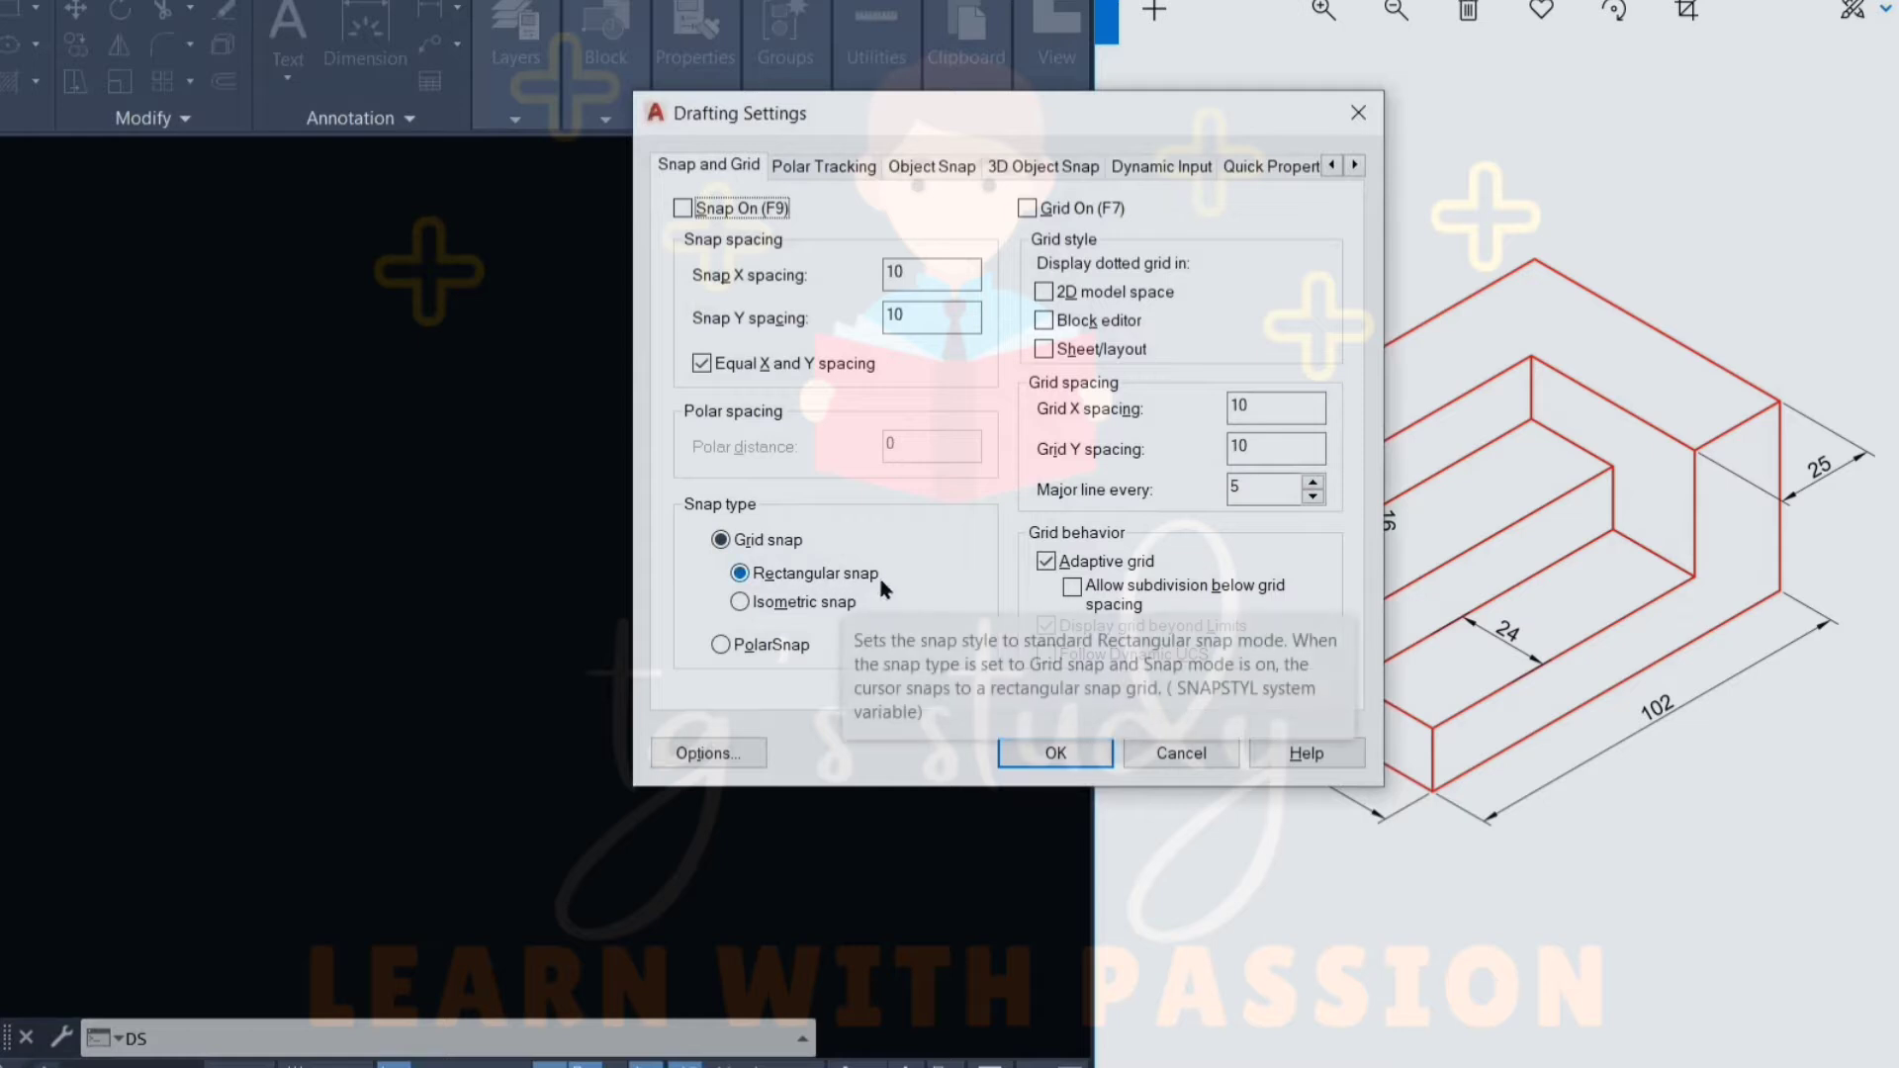
{"action": "left_click", "coordinate": [760, 603]}
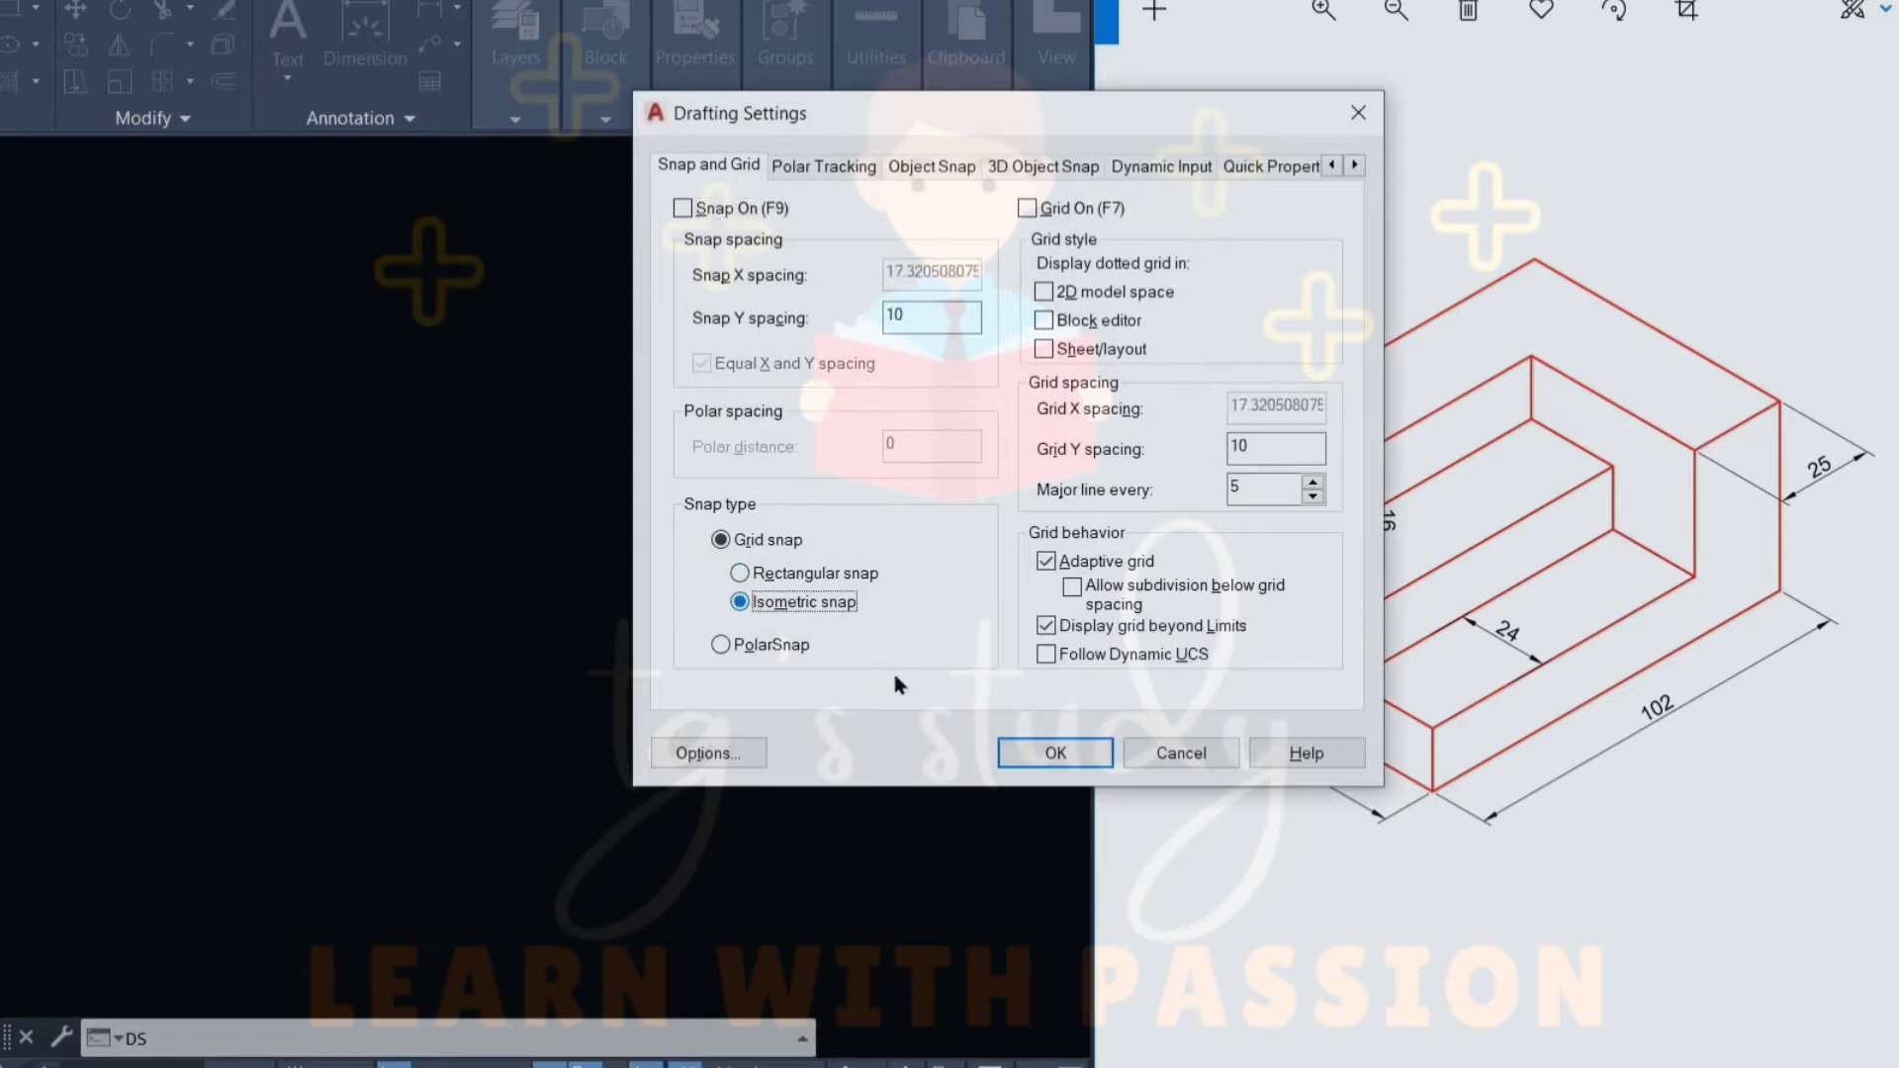
{"action": "left_click", "coordinate": [1056, 754]}
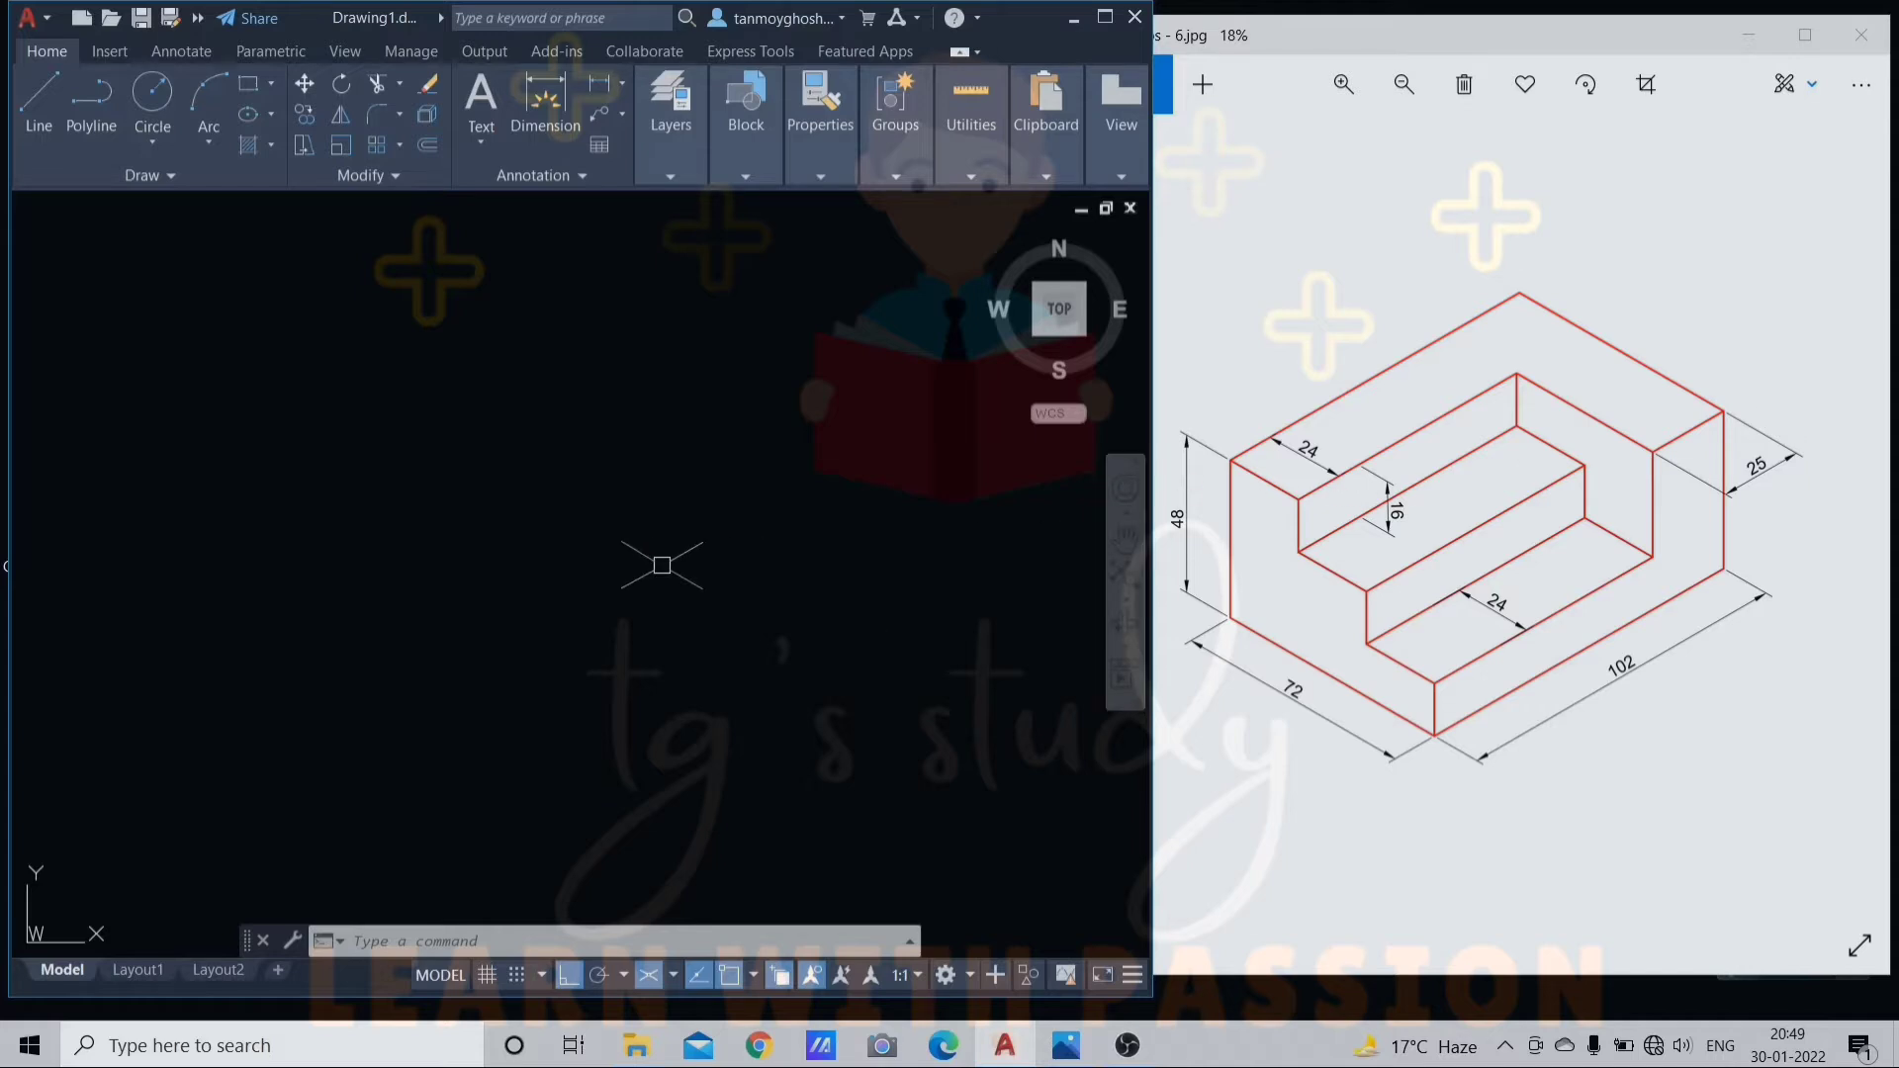
- On the right isoplane, draw the block's 48 mm vertical edge downward and continue with its 102 mm bottom edge at 210°
{"action": "type", "text": "l"}
{"action": "key", "text": "Return"}
{"action": "left_click", "coordinate": [727, 424]}
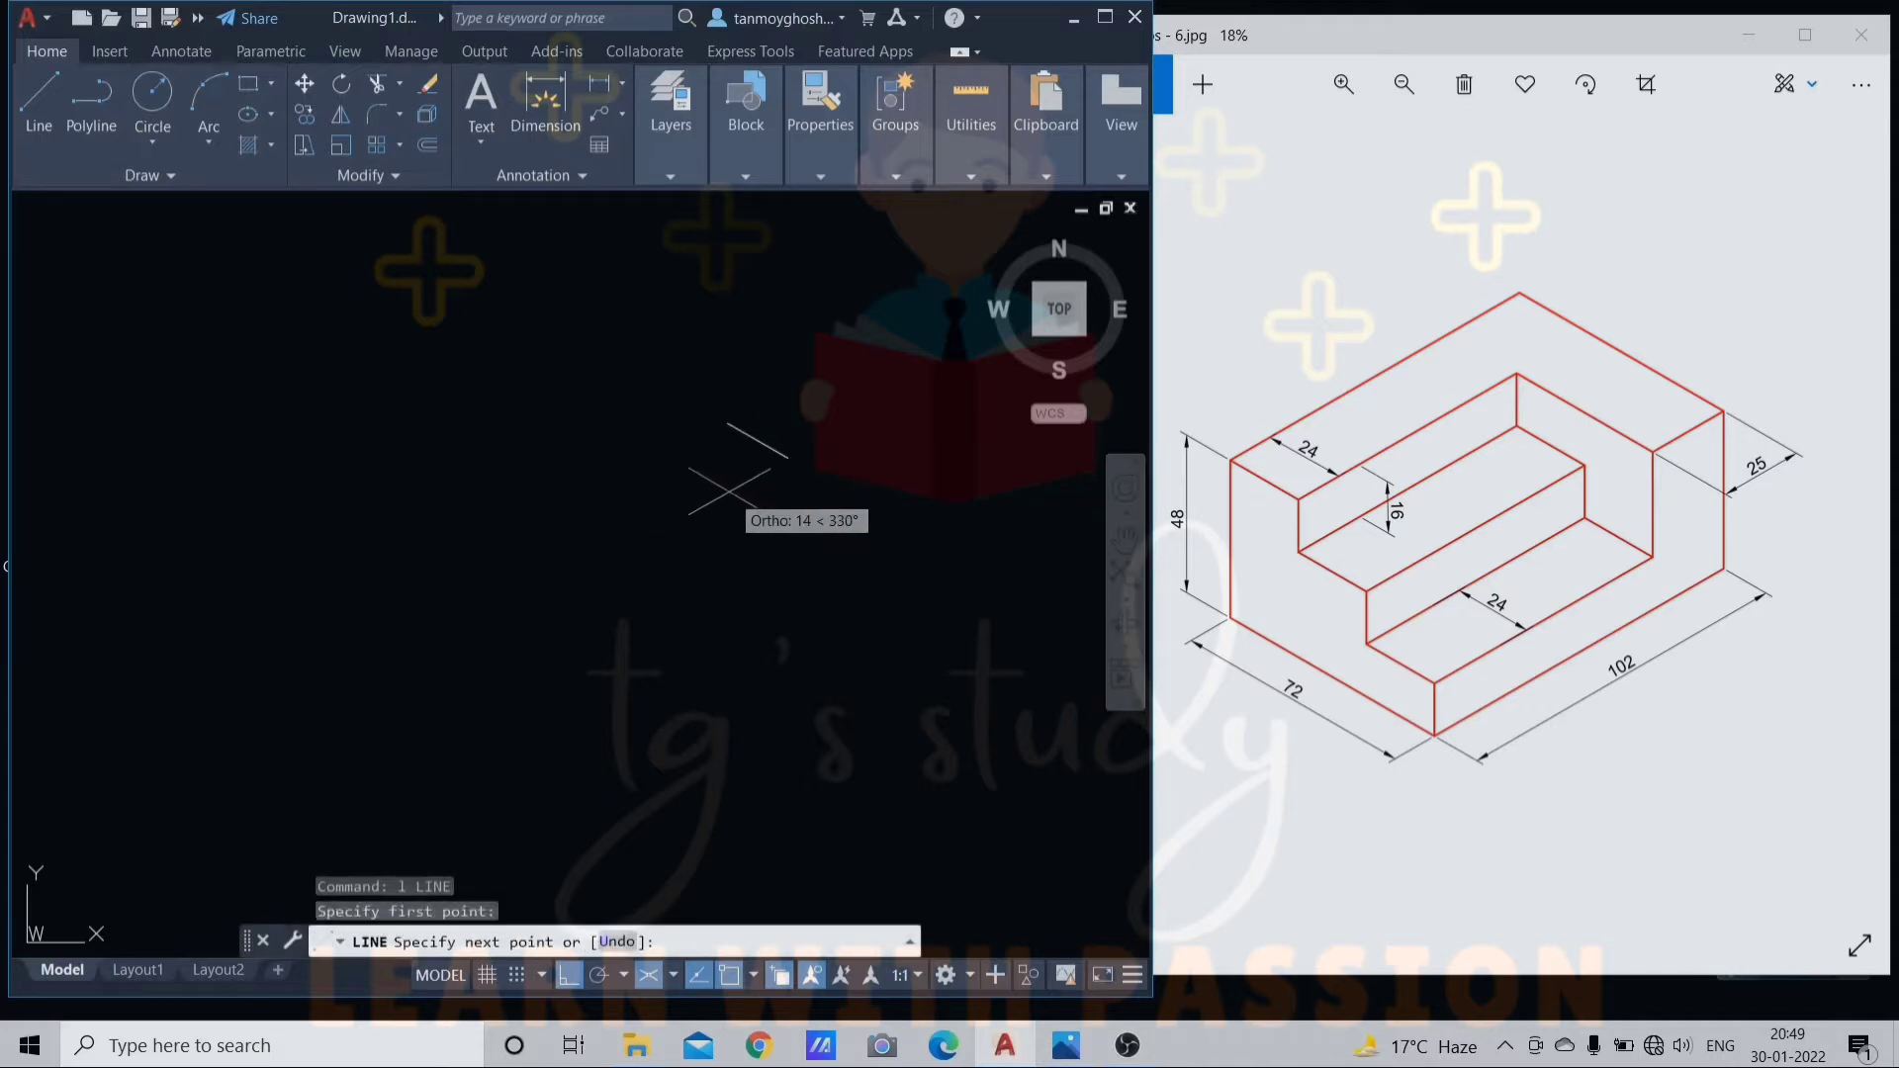
{"action": "key", "text": "F5"}
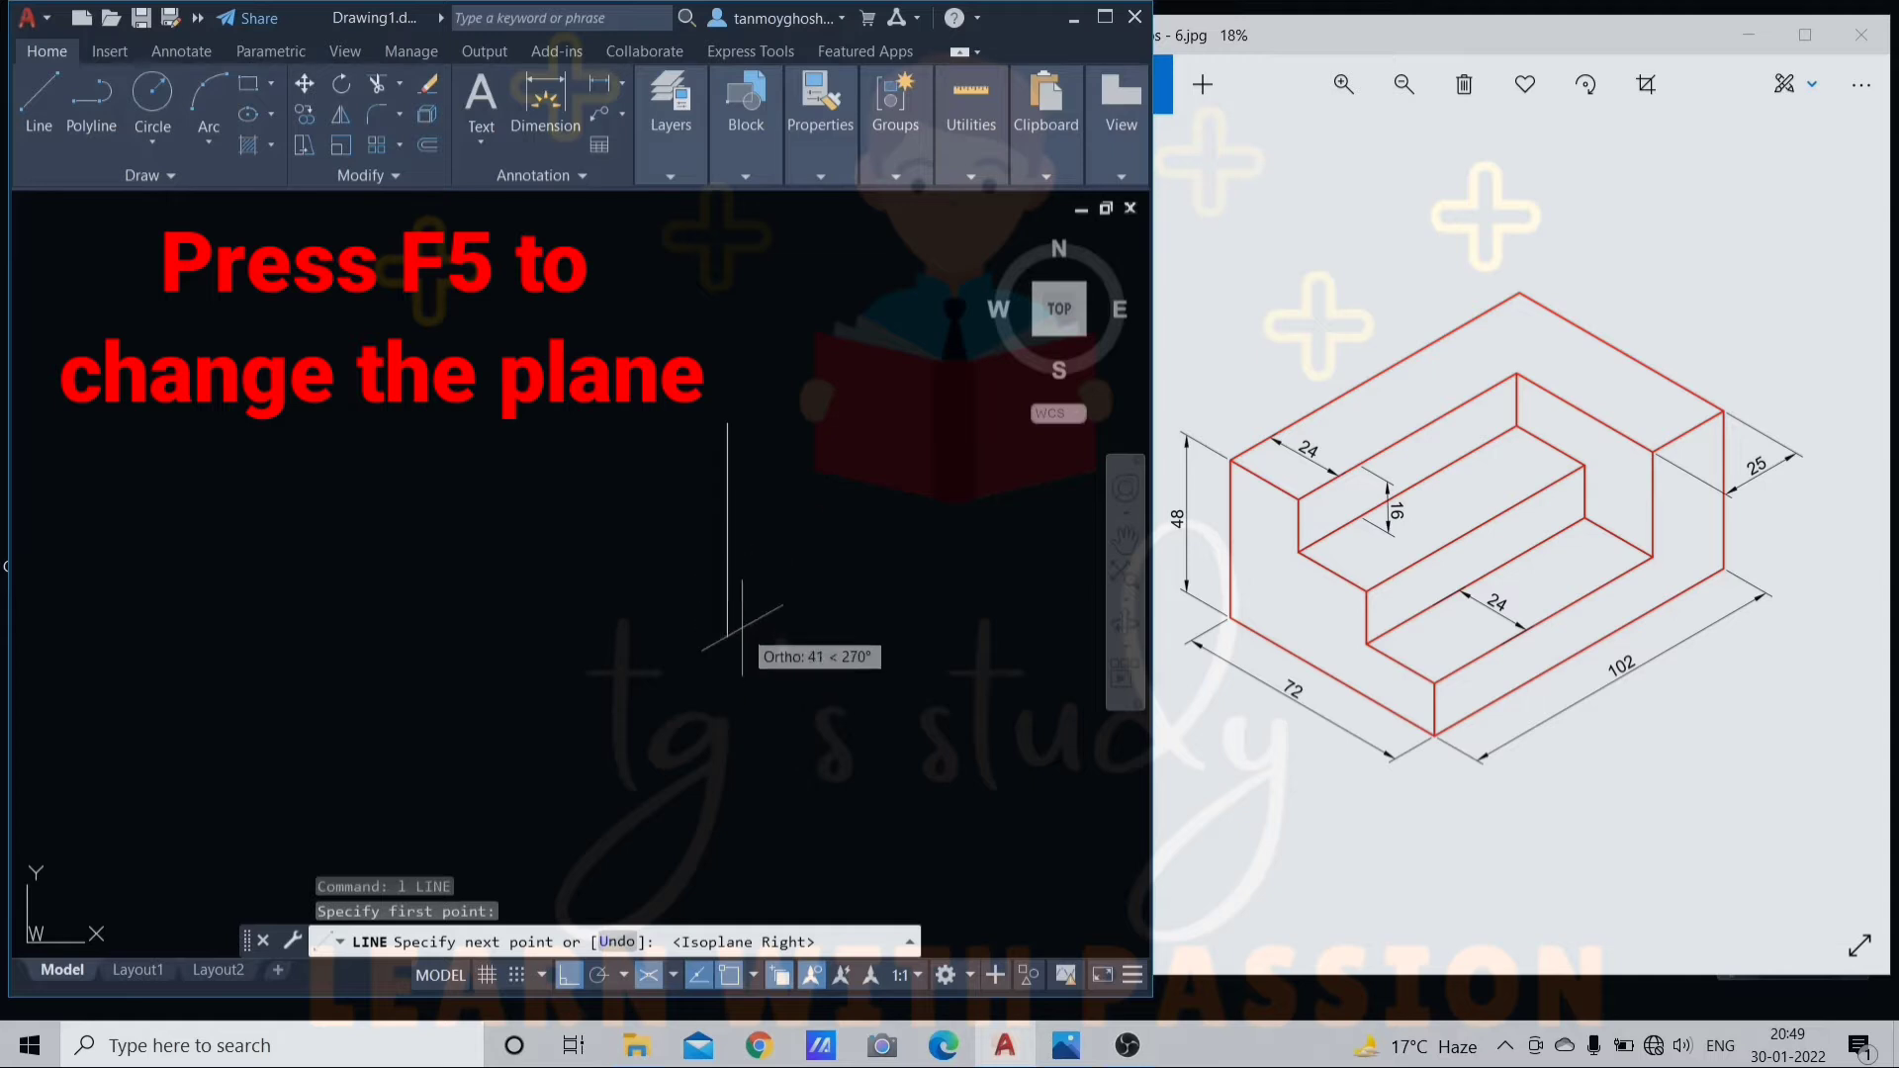
{"action": "type", "text": "48"}
{"action": "key", "text": "Return"}
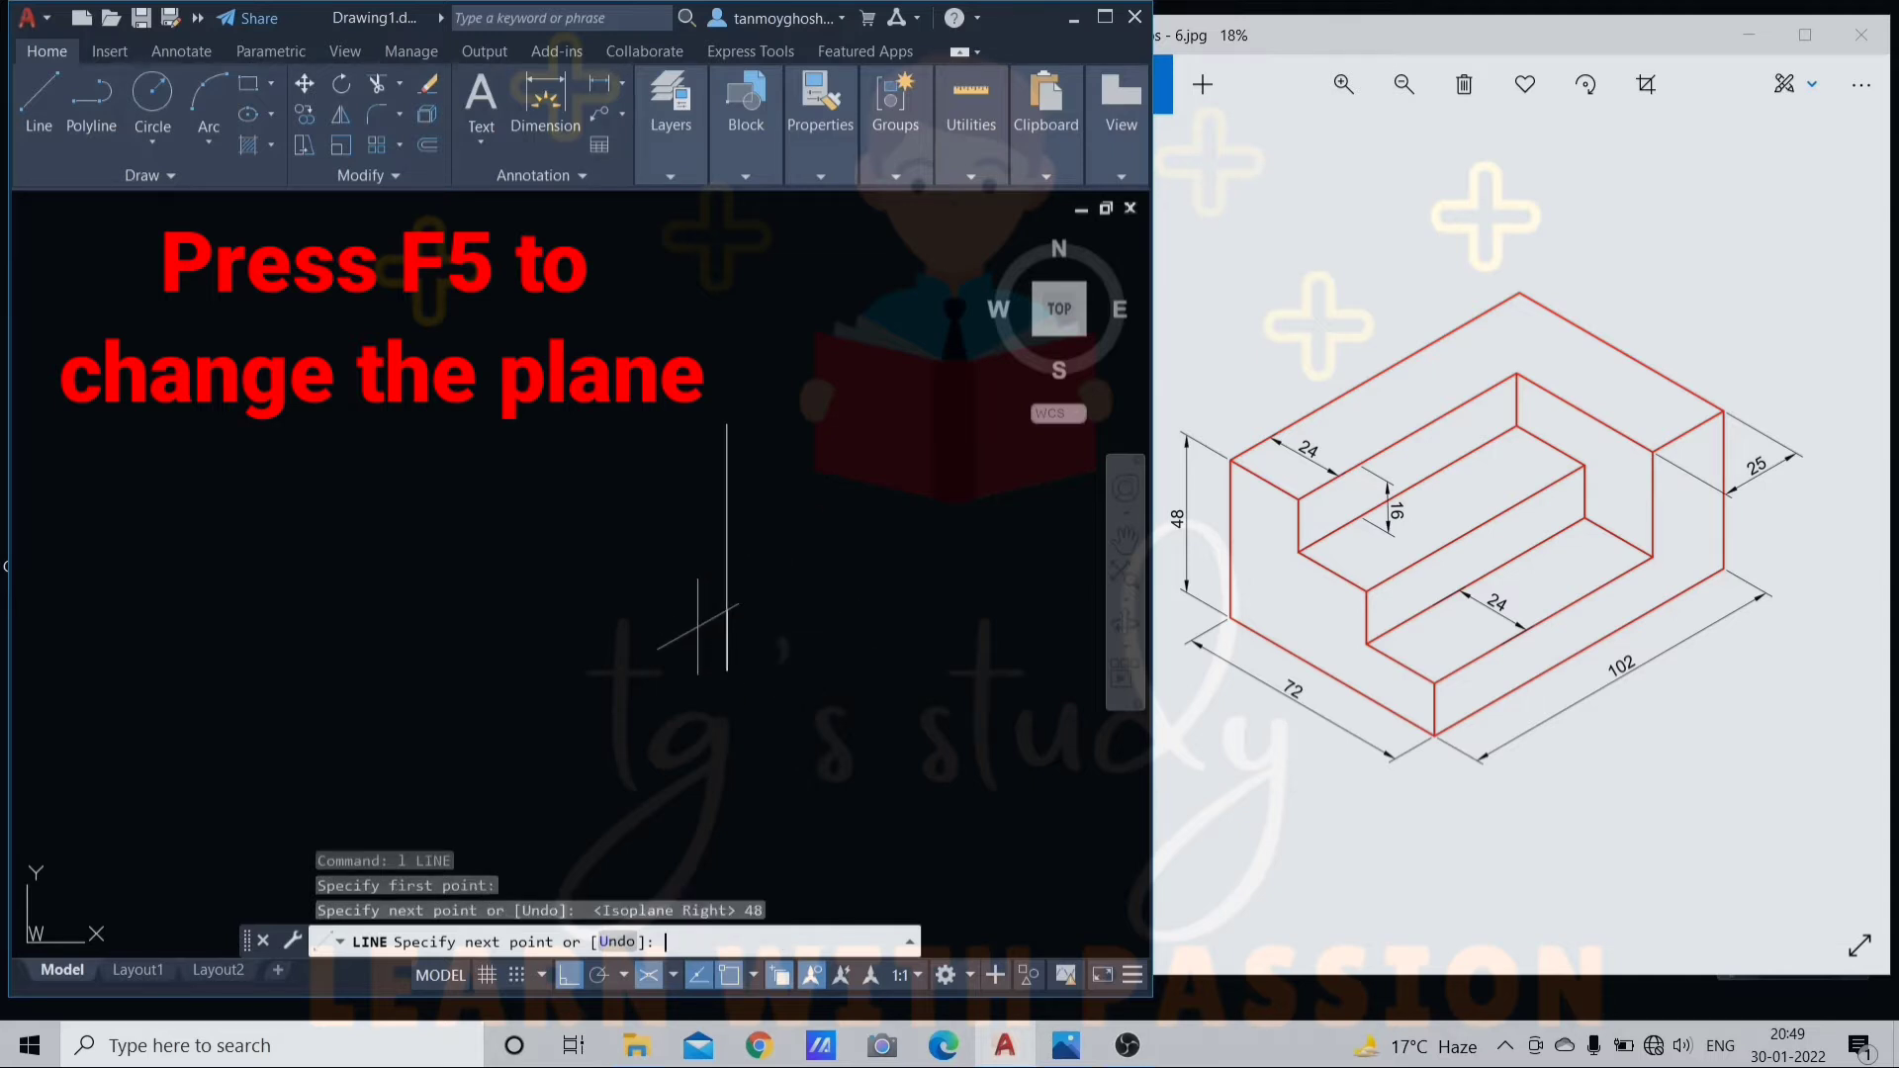
{"action": "scroll", "coordinate": [518, 650], "scroll_direction": "down", "scroll_amount": 1}
{"action": "middle_click_drag", "start_coordinate": [519, 650], "coordinate": [652, 587]}
{"action": "type", "text": "102"}
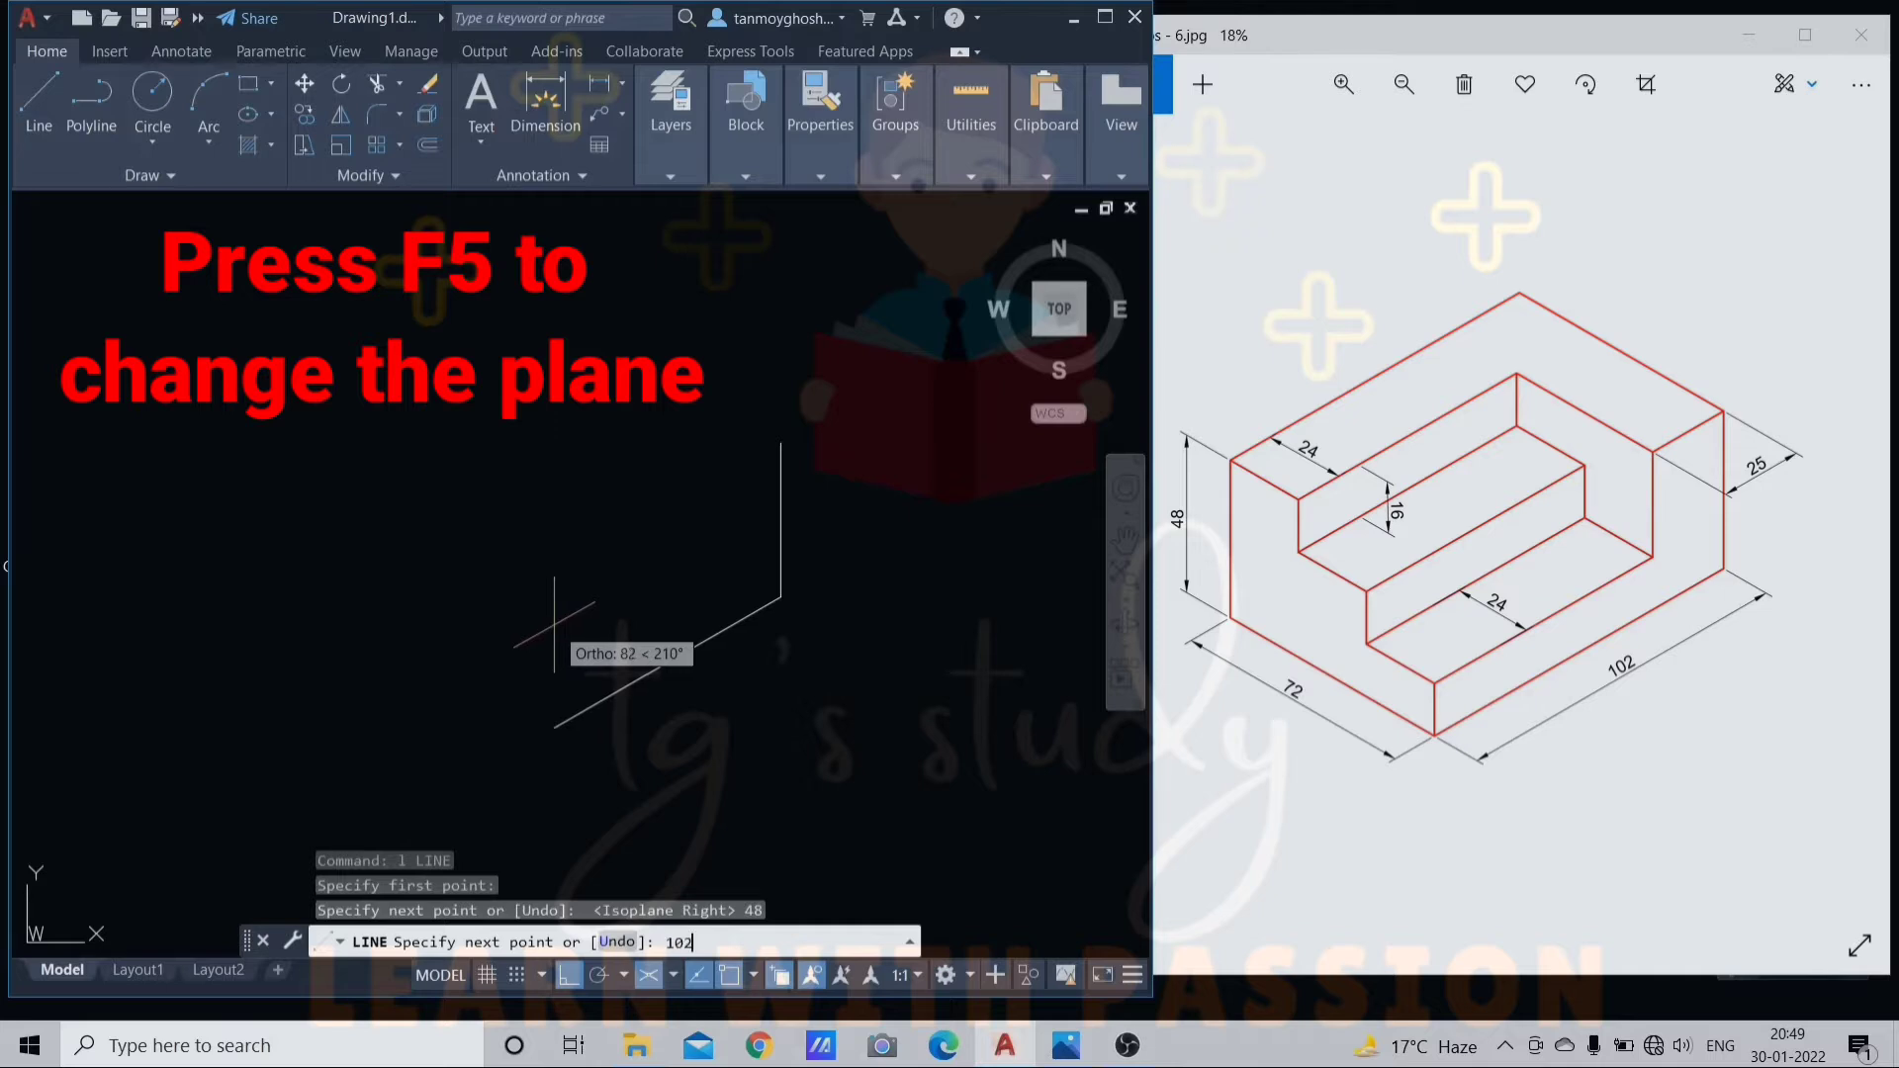
{"action": "key", "text": "Return"}
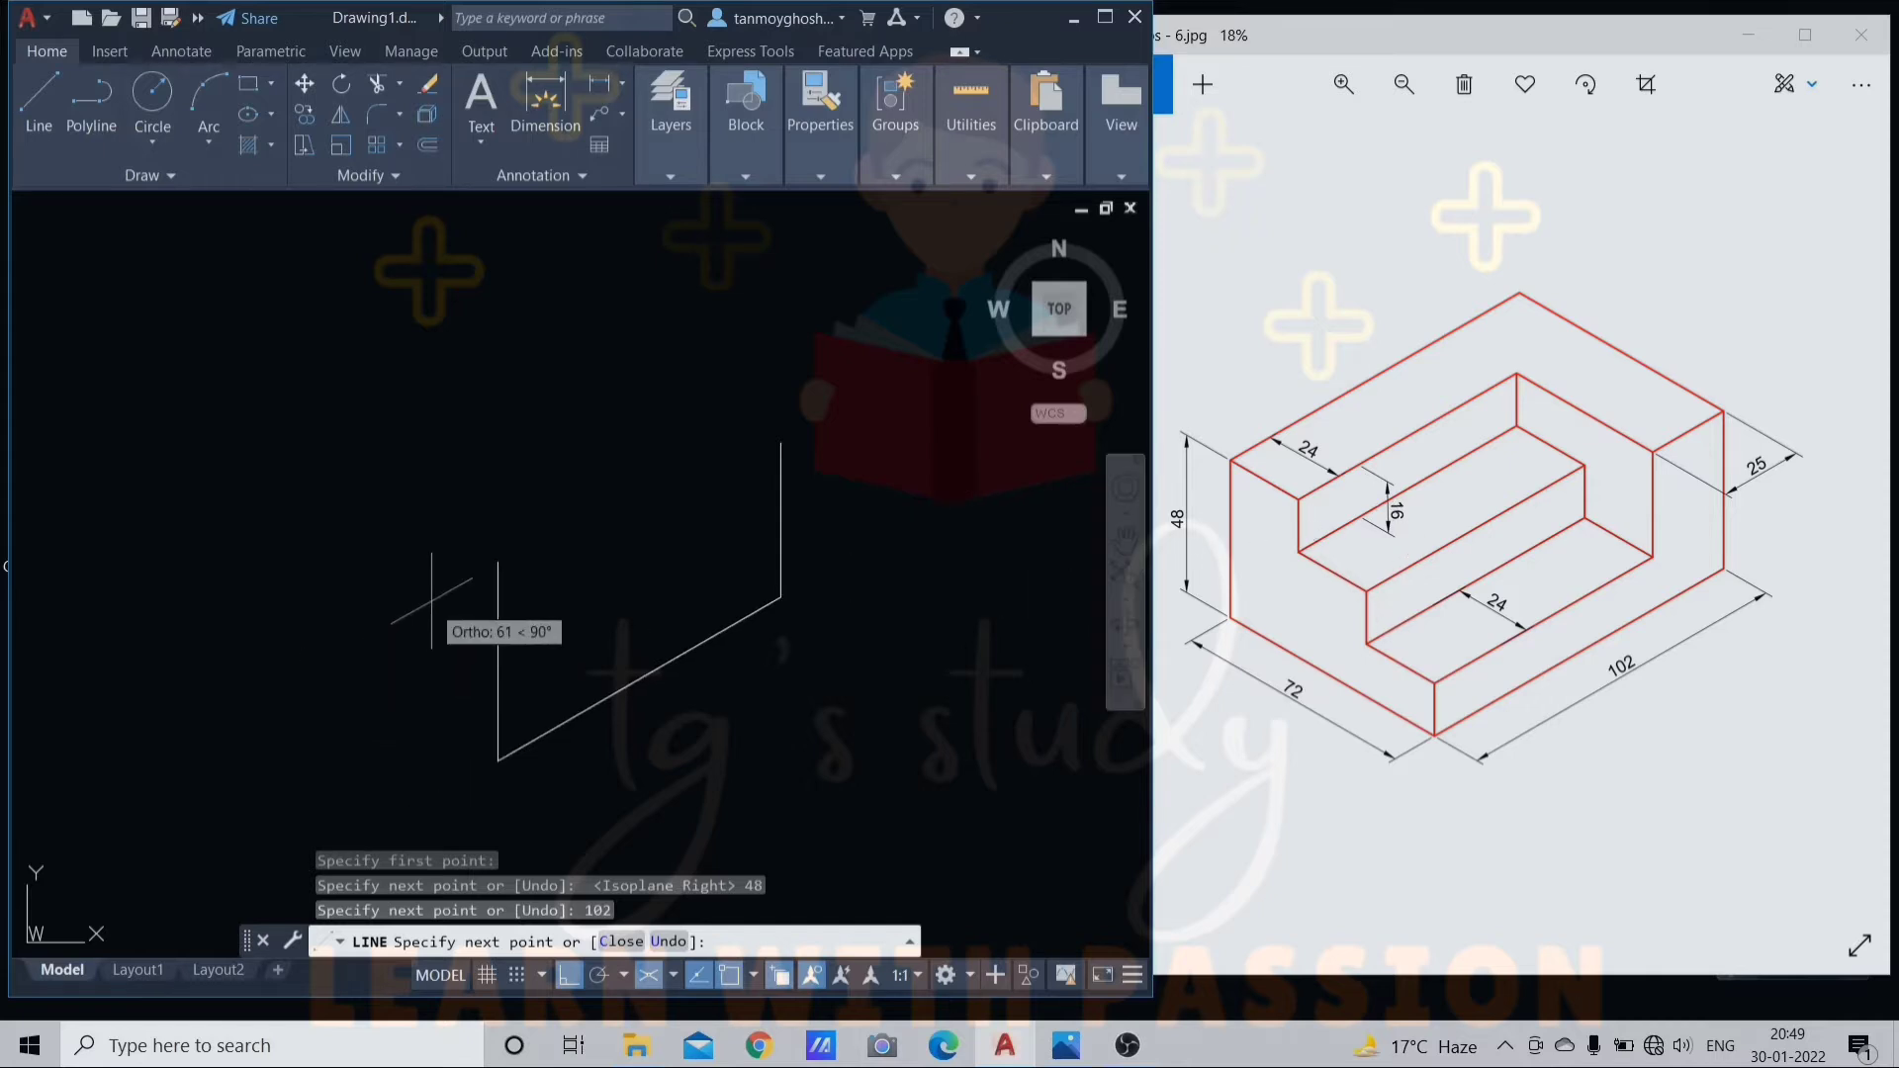
- Continue the outline 16 mm straight up, then 24 mm back along the left isoplane for the lowest step
{"action": "type", "text": "6"}
{"action": "key", "text": "Return"}
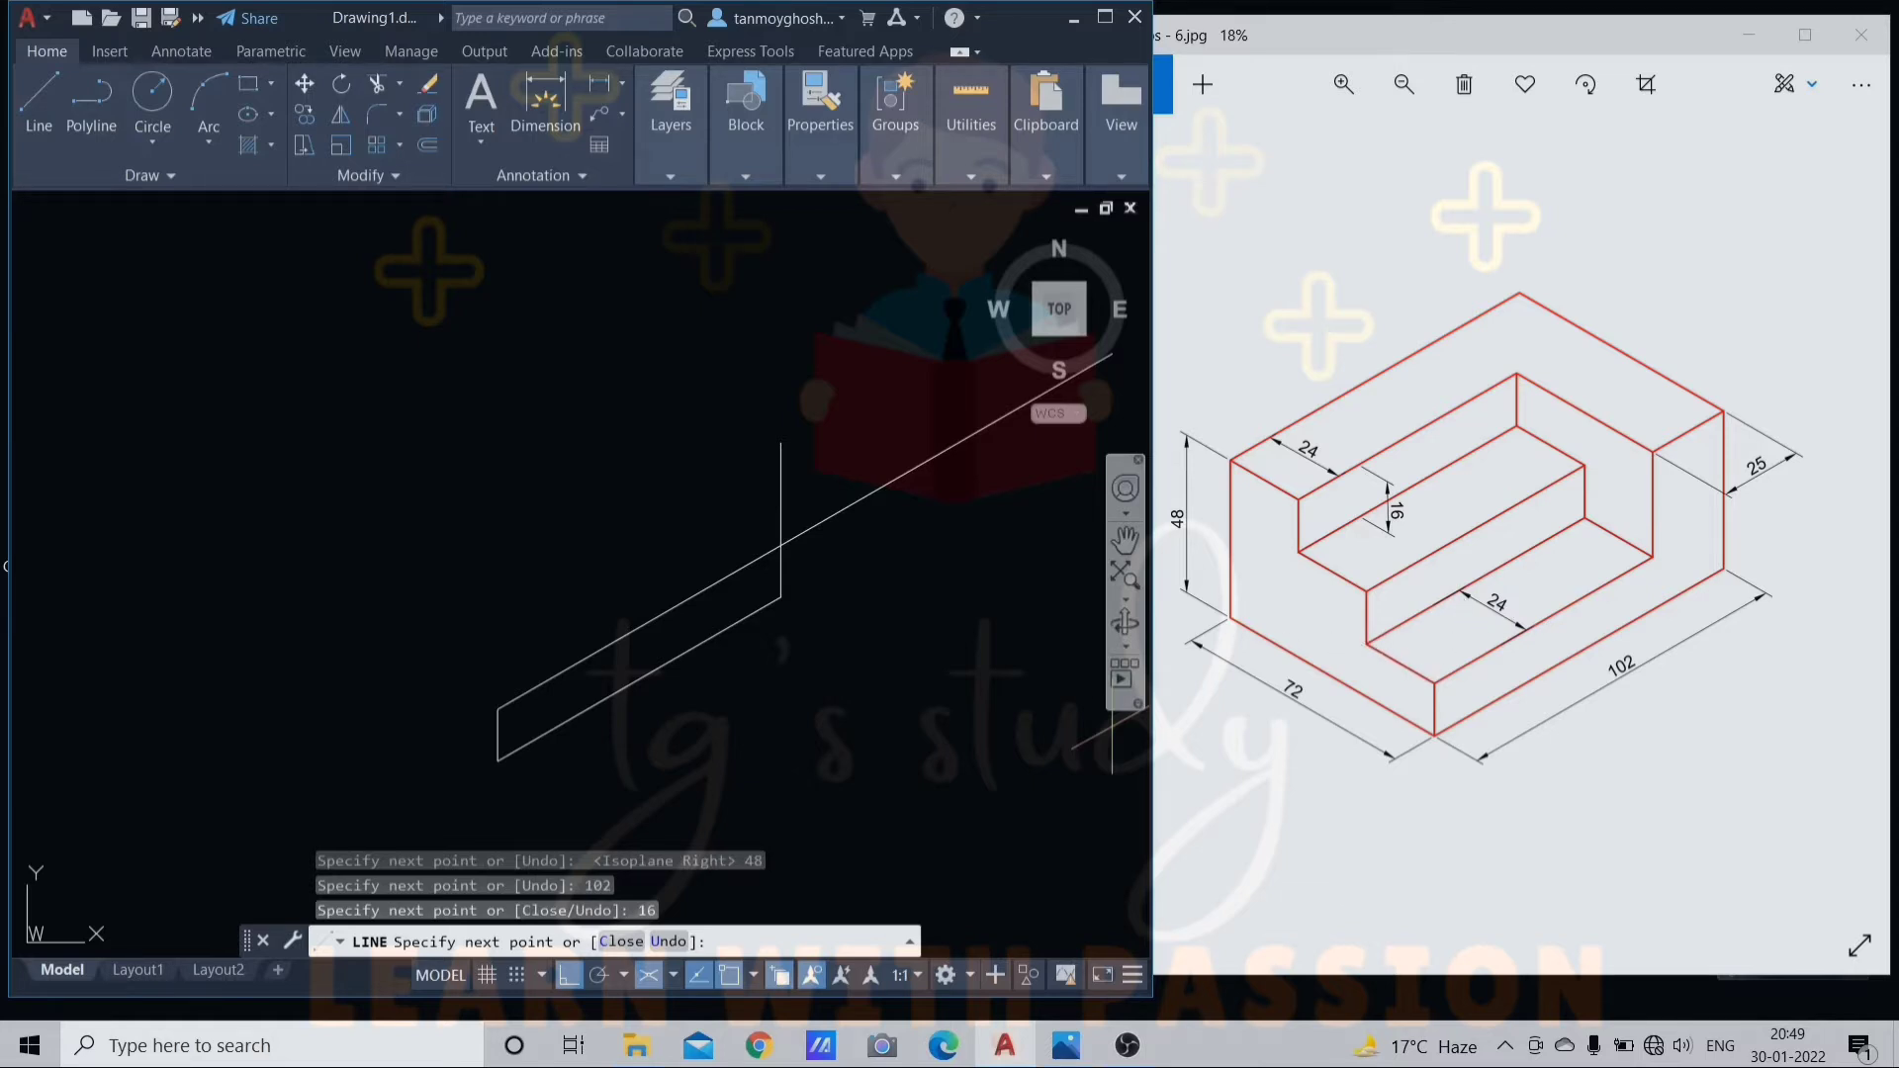
{"action": "key", "text": "F5"}
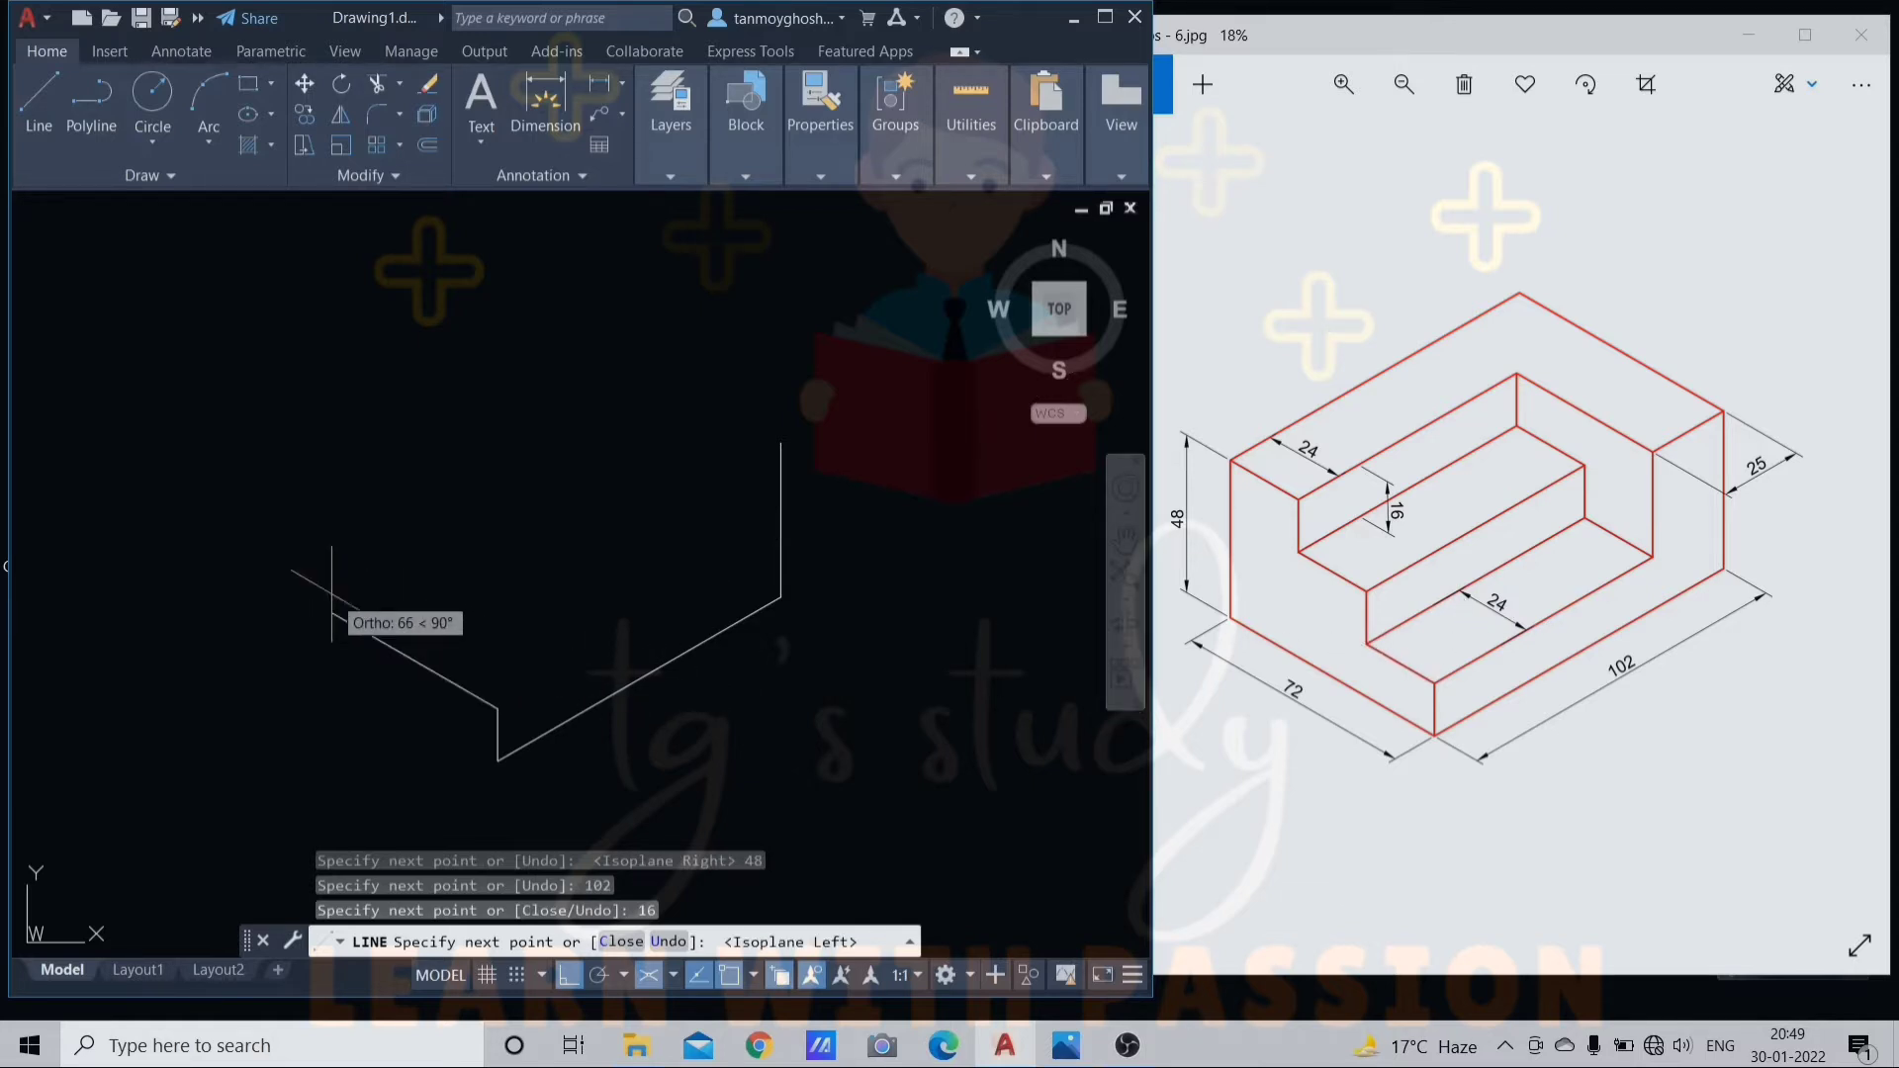
{"action": "key", "text": "Return"}
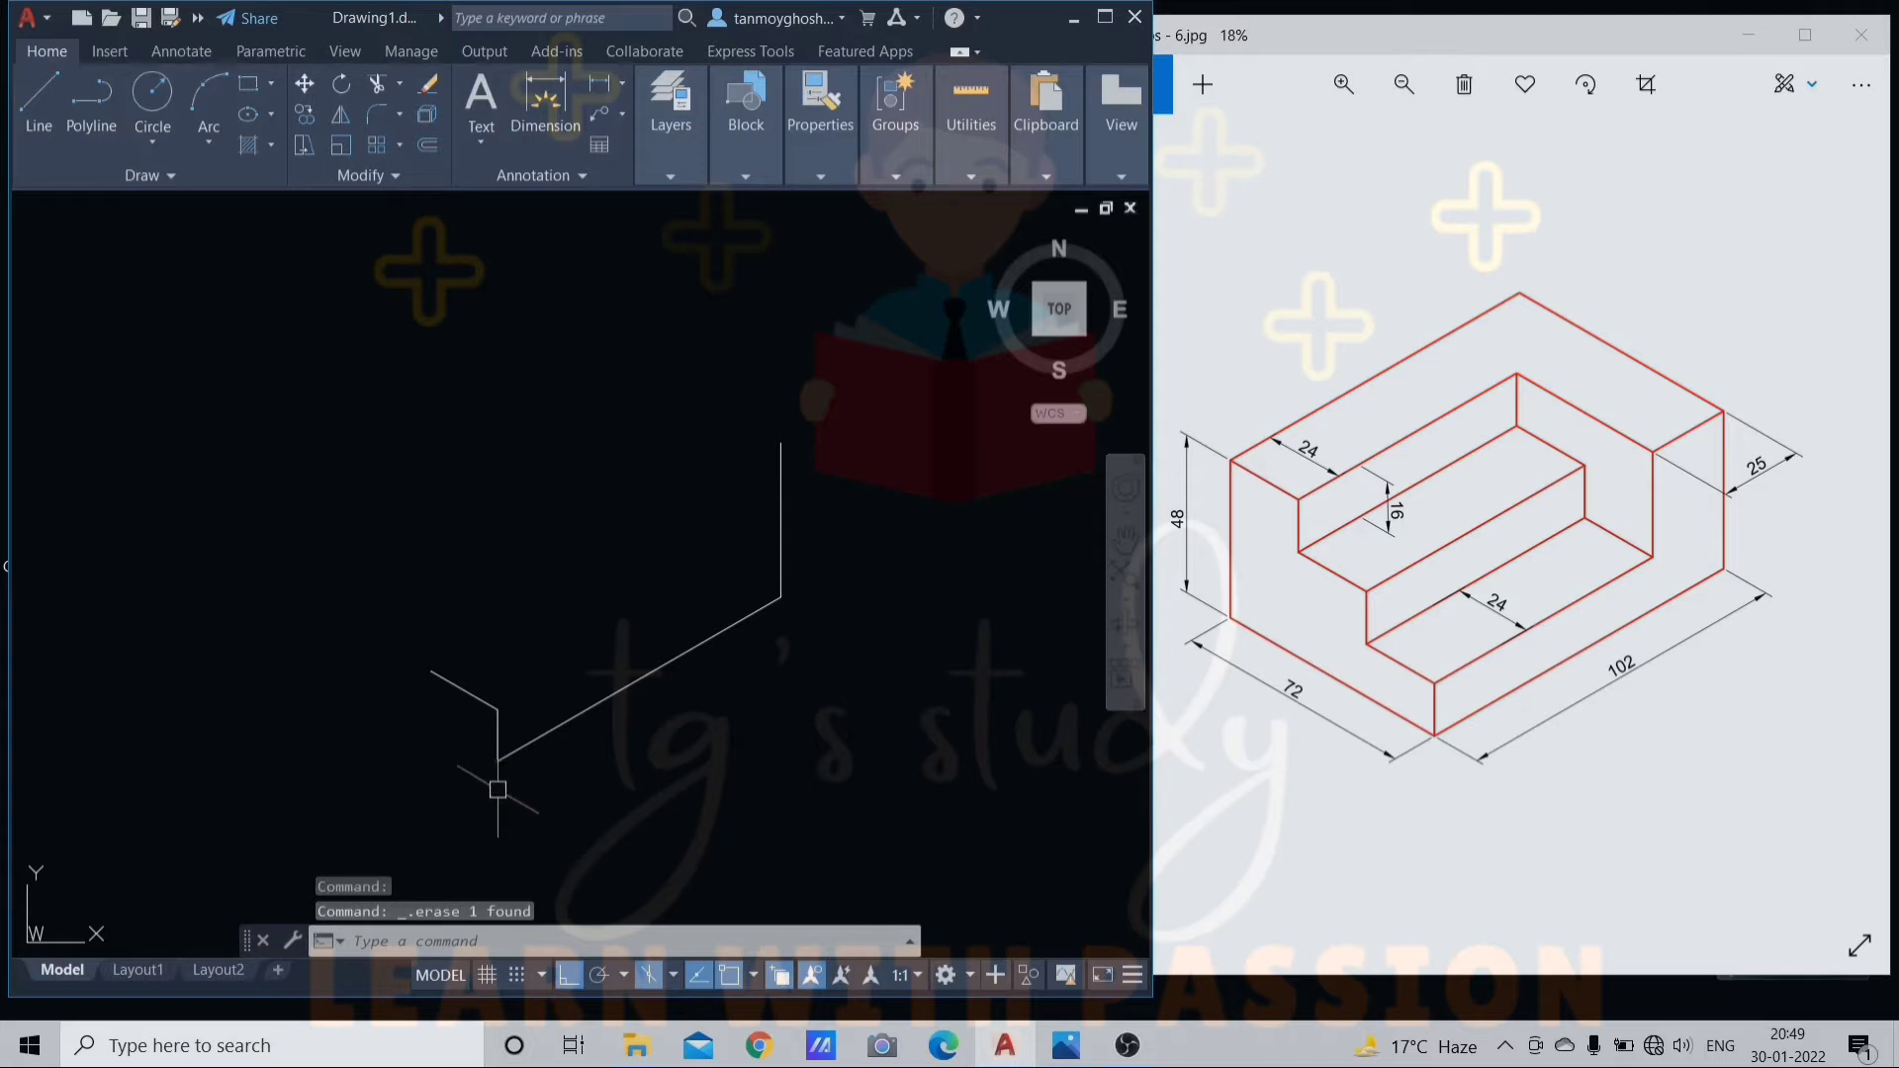
- From the block's lowest front corner, draw the 72 mm bottom edge at 150° and the 48 mm vertical edge upward
{"action": "type", "text": "l"}
{"action": "key", "text": "Return"}
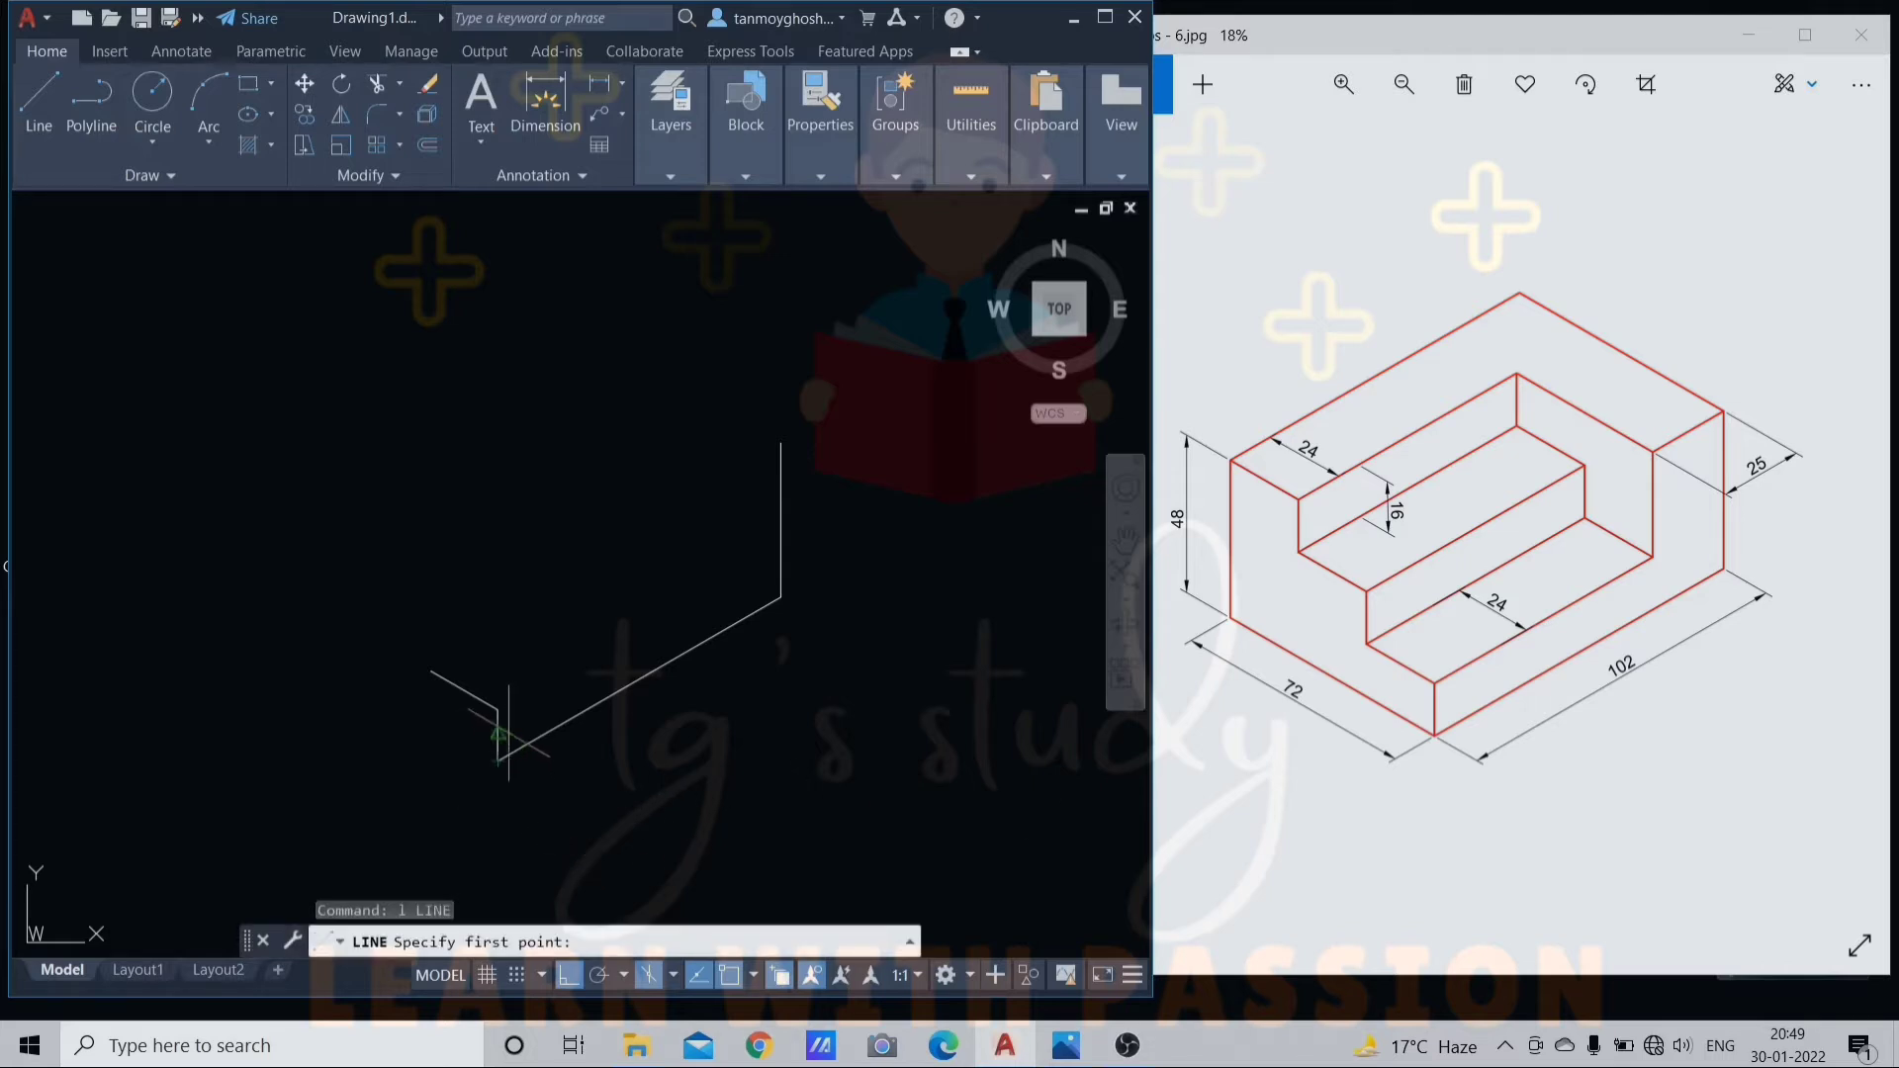
{"action": "left_click", "coordinate": [498, 760]}
{"action": "type", "text": "7"}
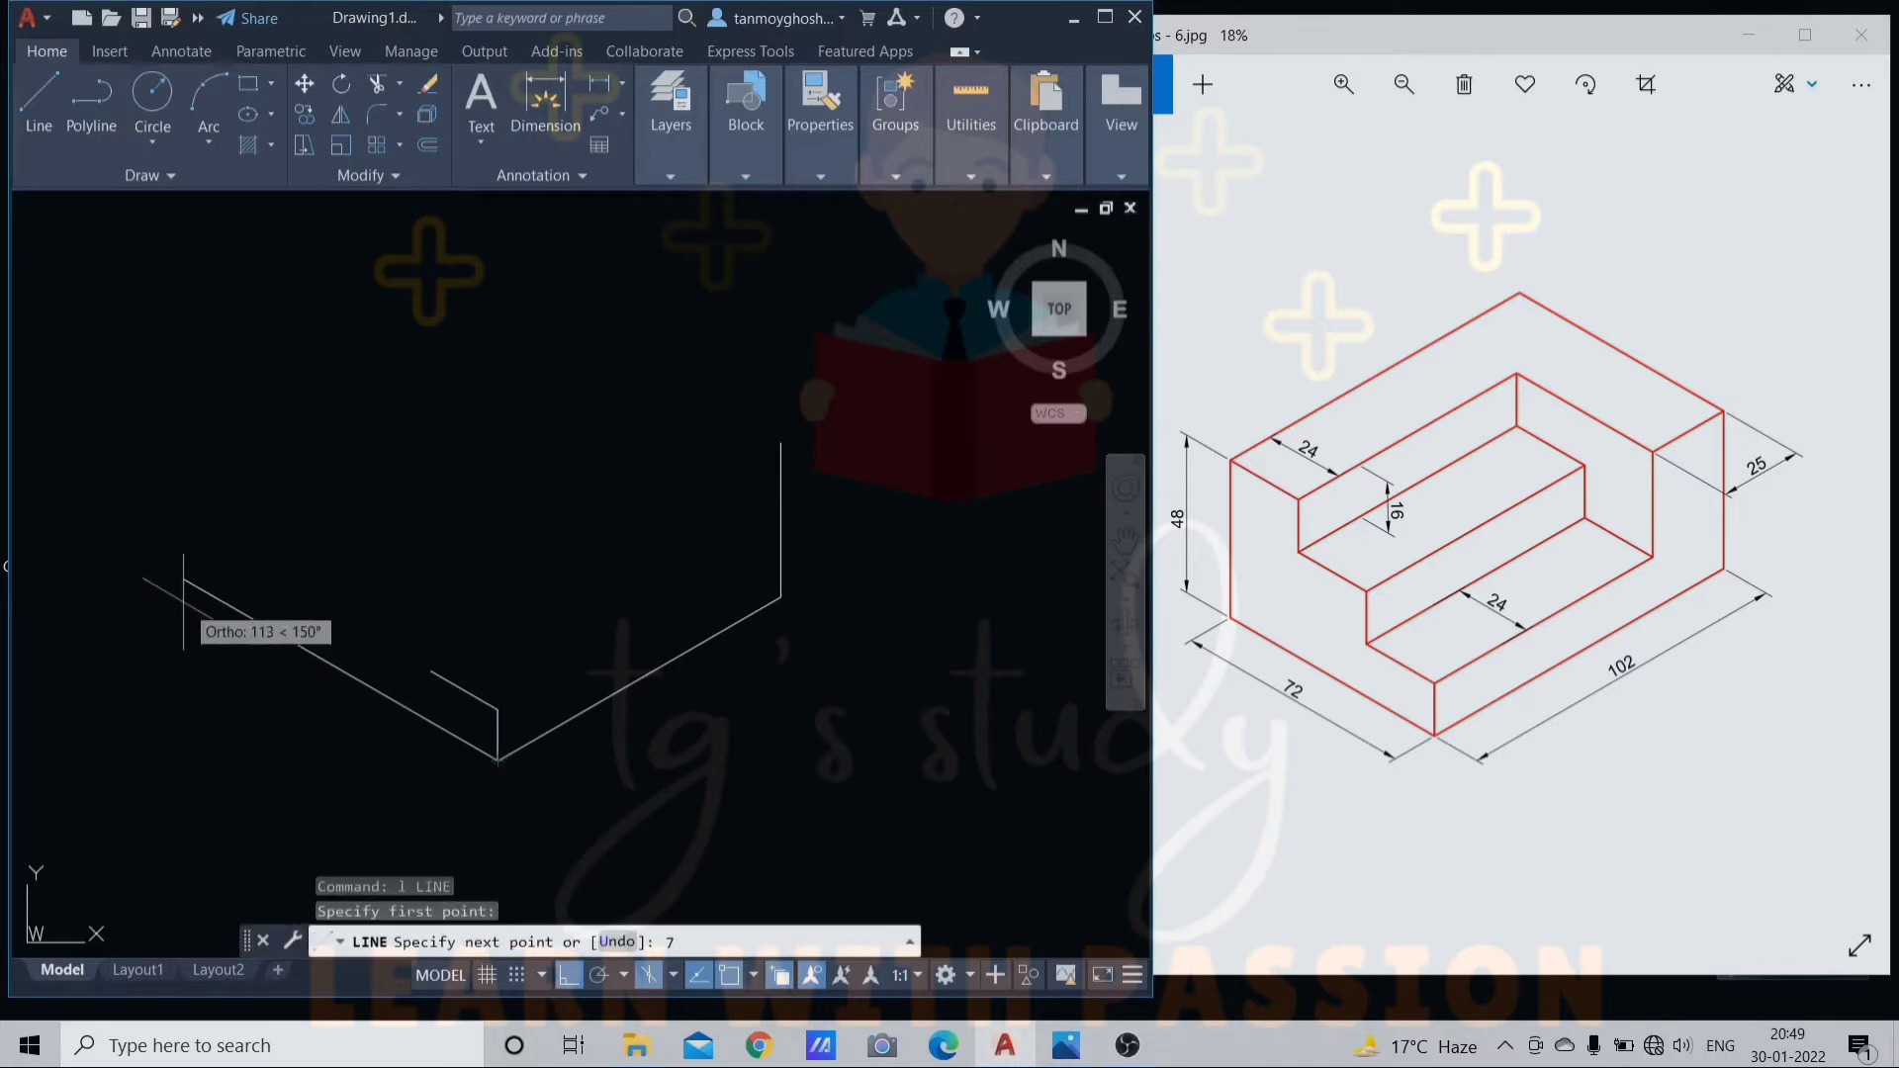
{"action": "type", "text": "2"}
{"action": "key", "text": "Return"}
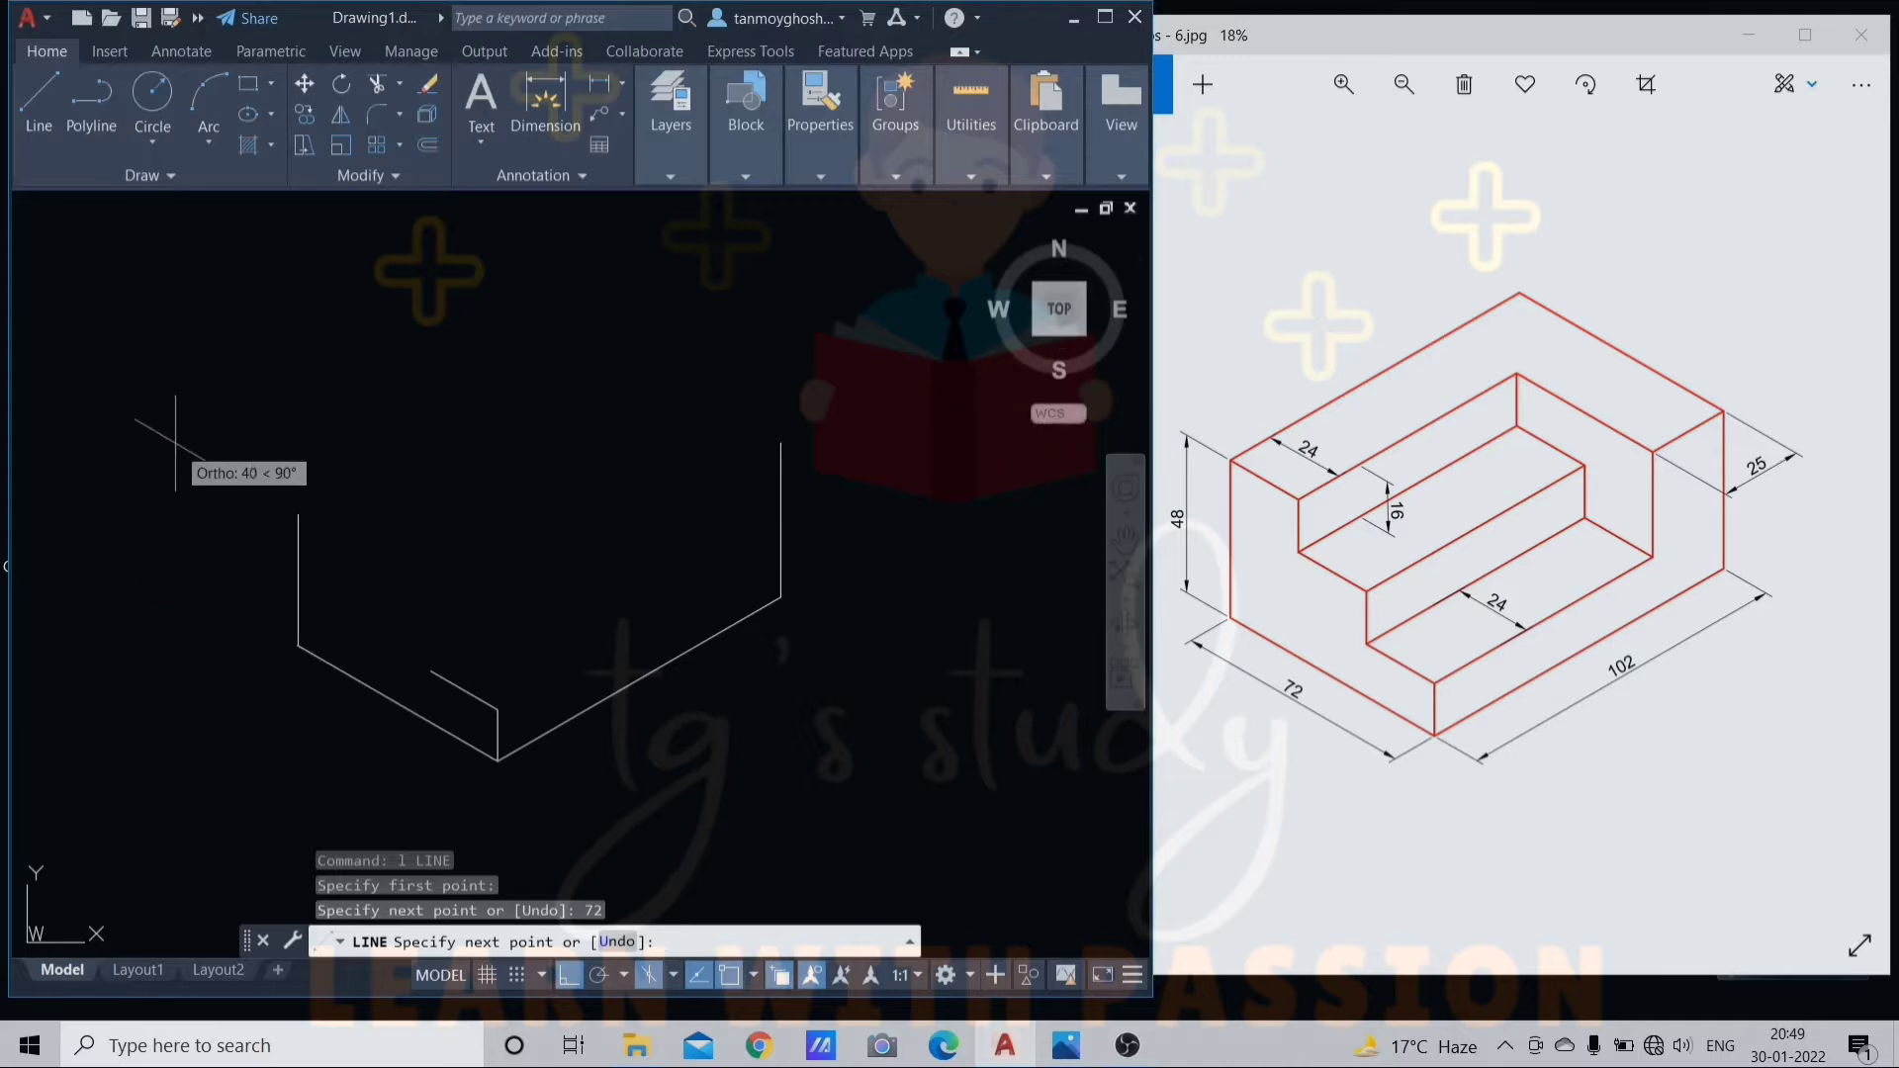
{"action": "key", "text": "Return"}
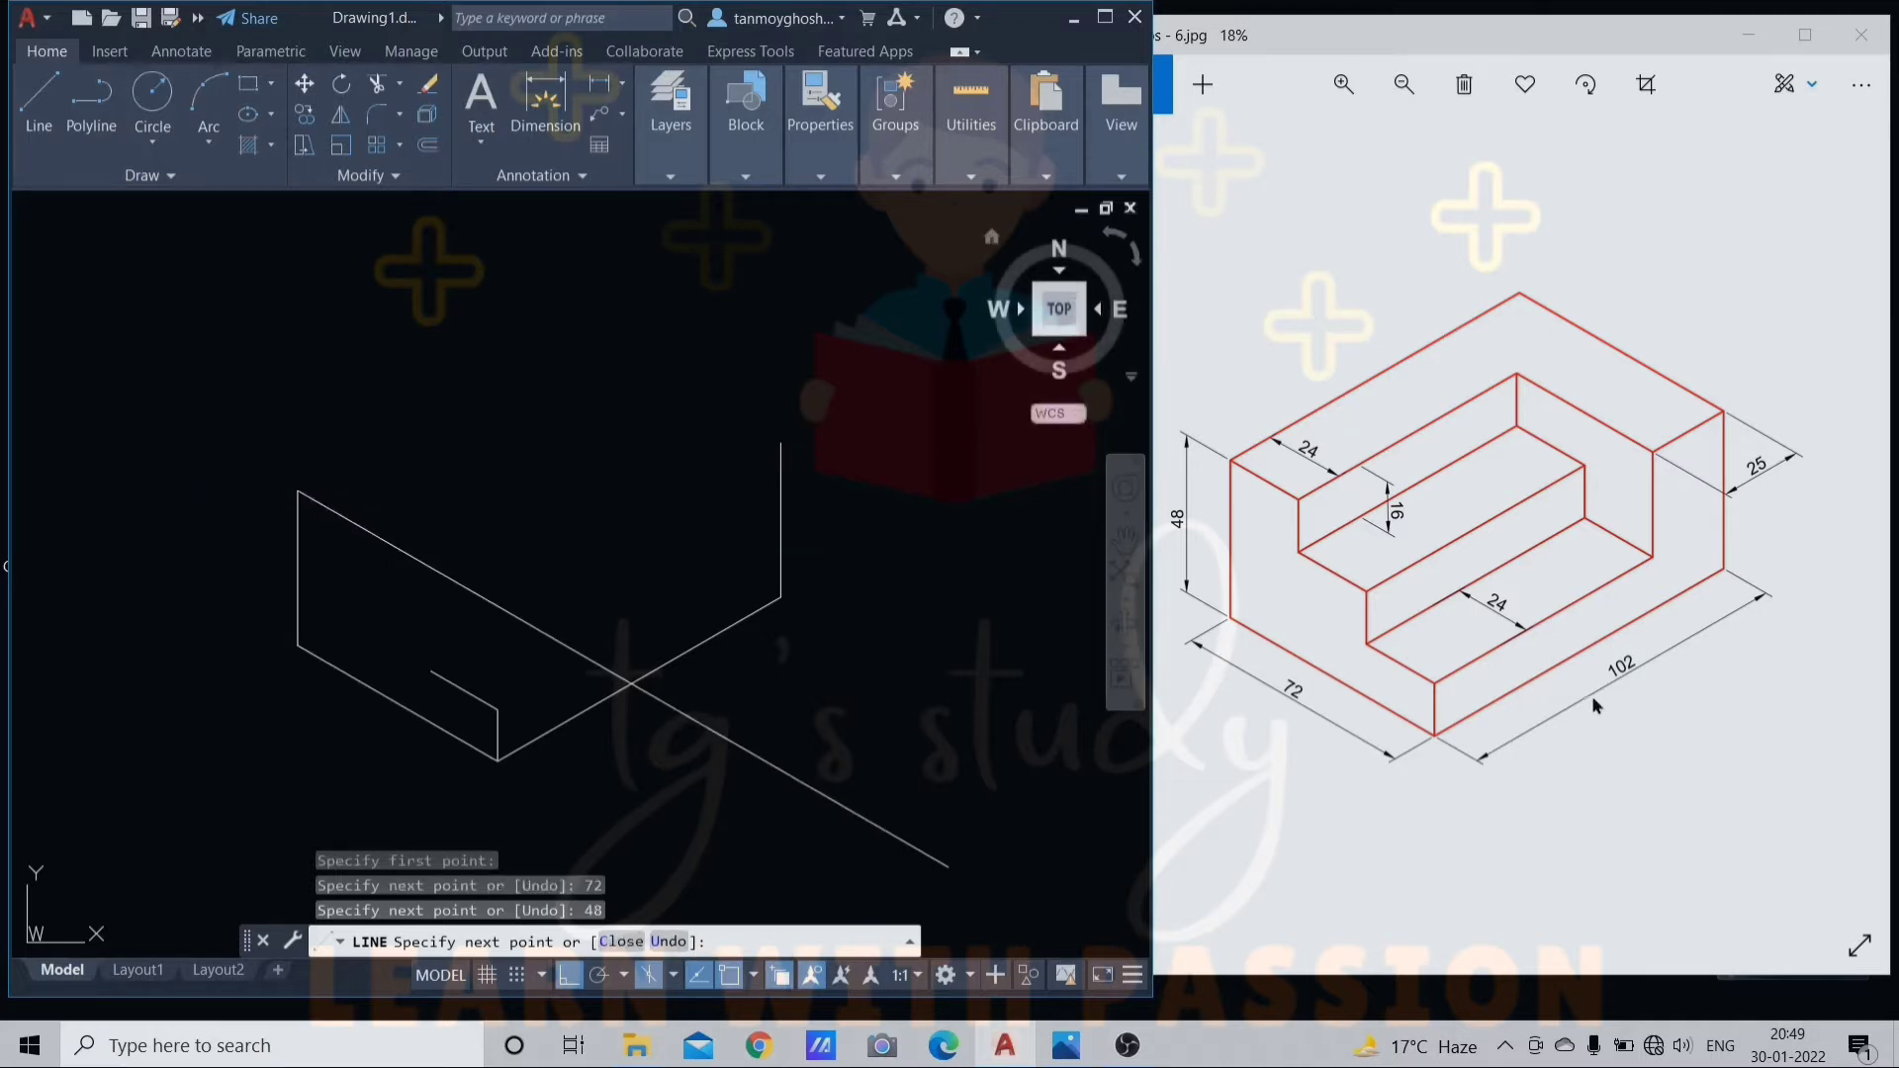
- On the top isoplane, draw the 102 mm upper back edge at 30° and close the outline at the opposite 48 mm vertical edge's top
{"action": "key", "text": "F5"}
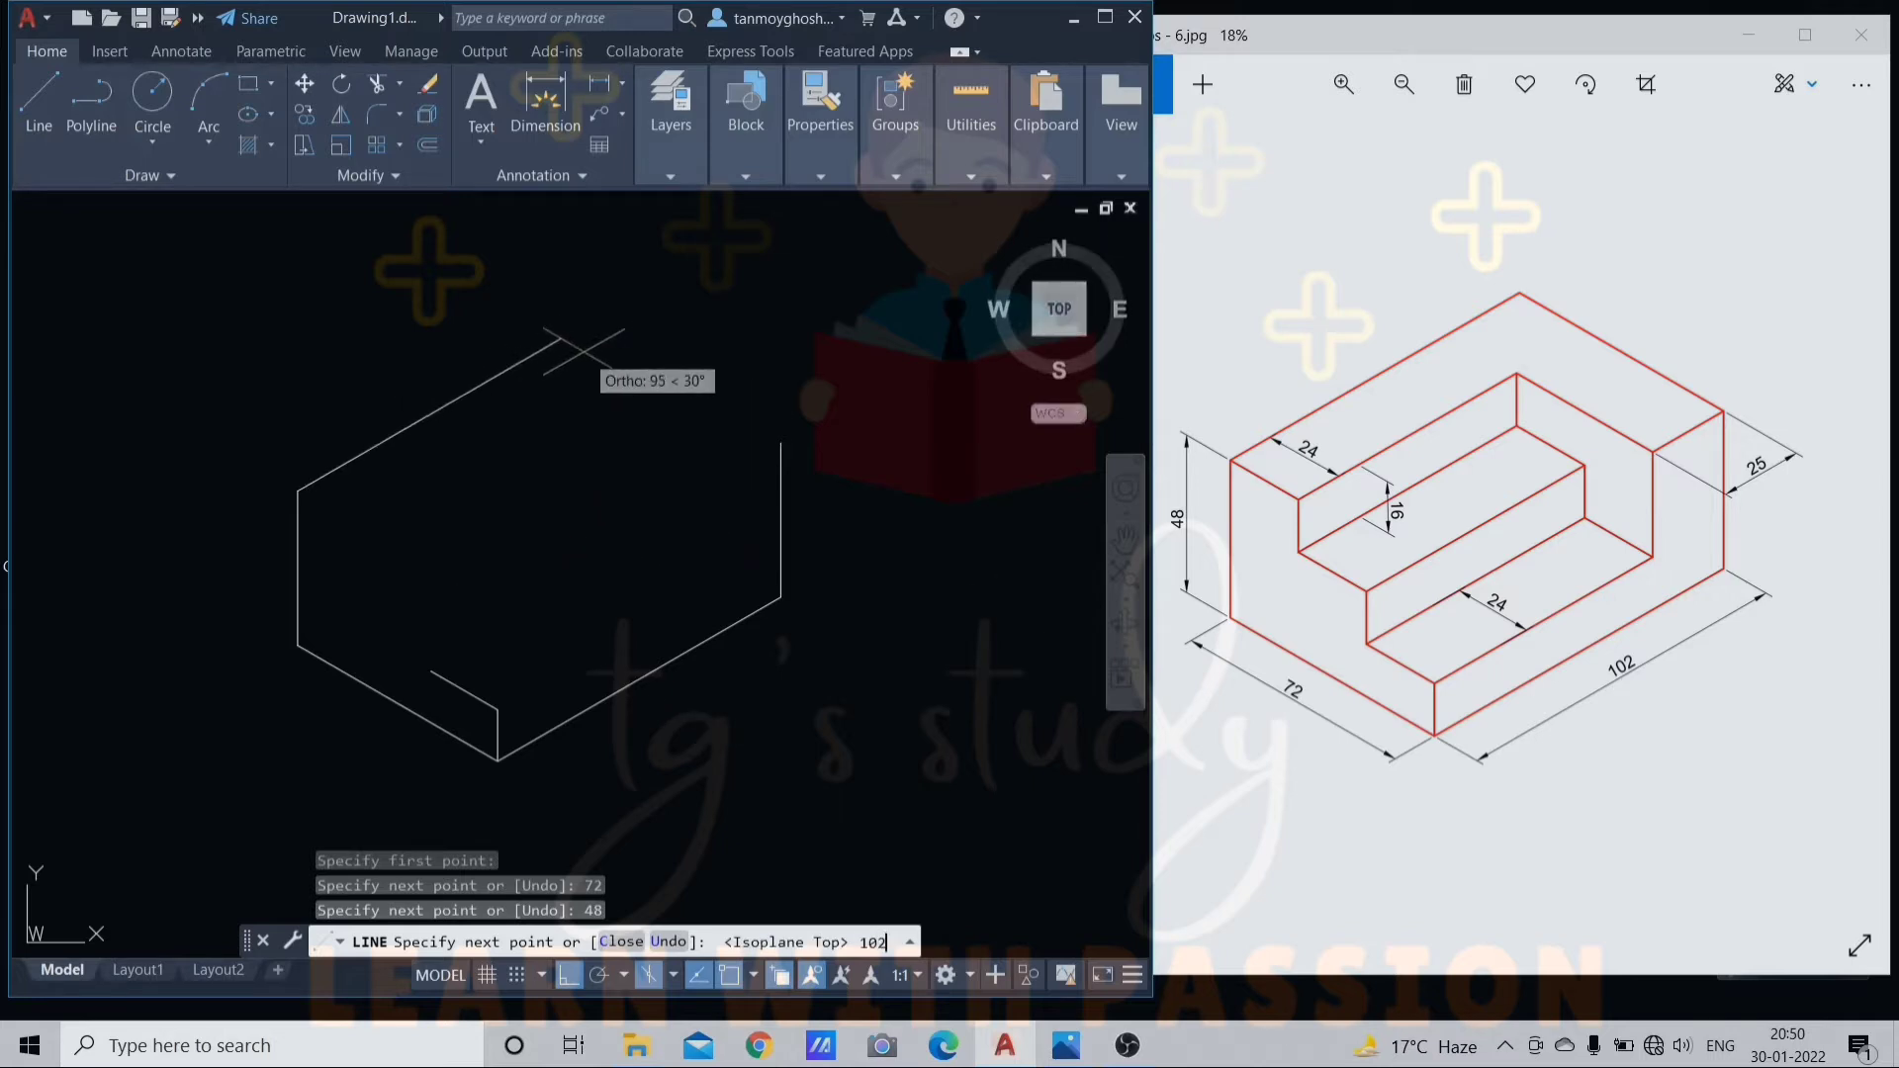
{"action": "type", "text": "102"}
{"action": "key", "text": "Return"}
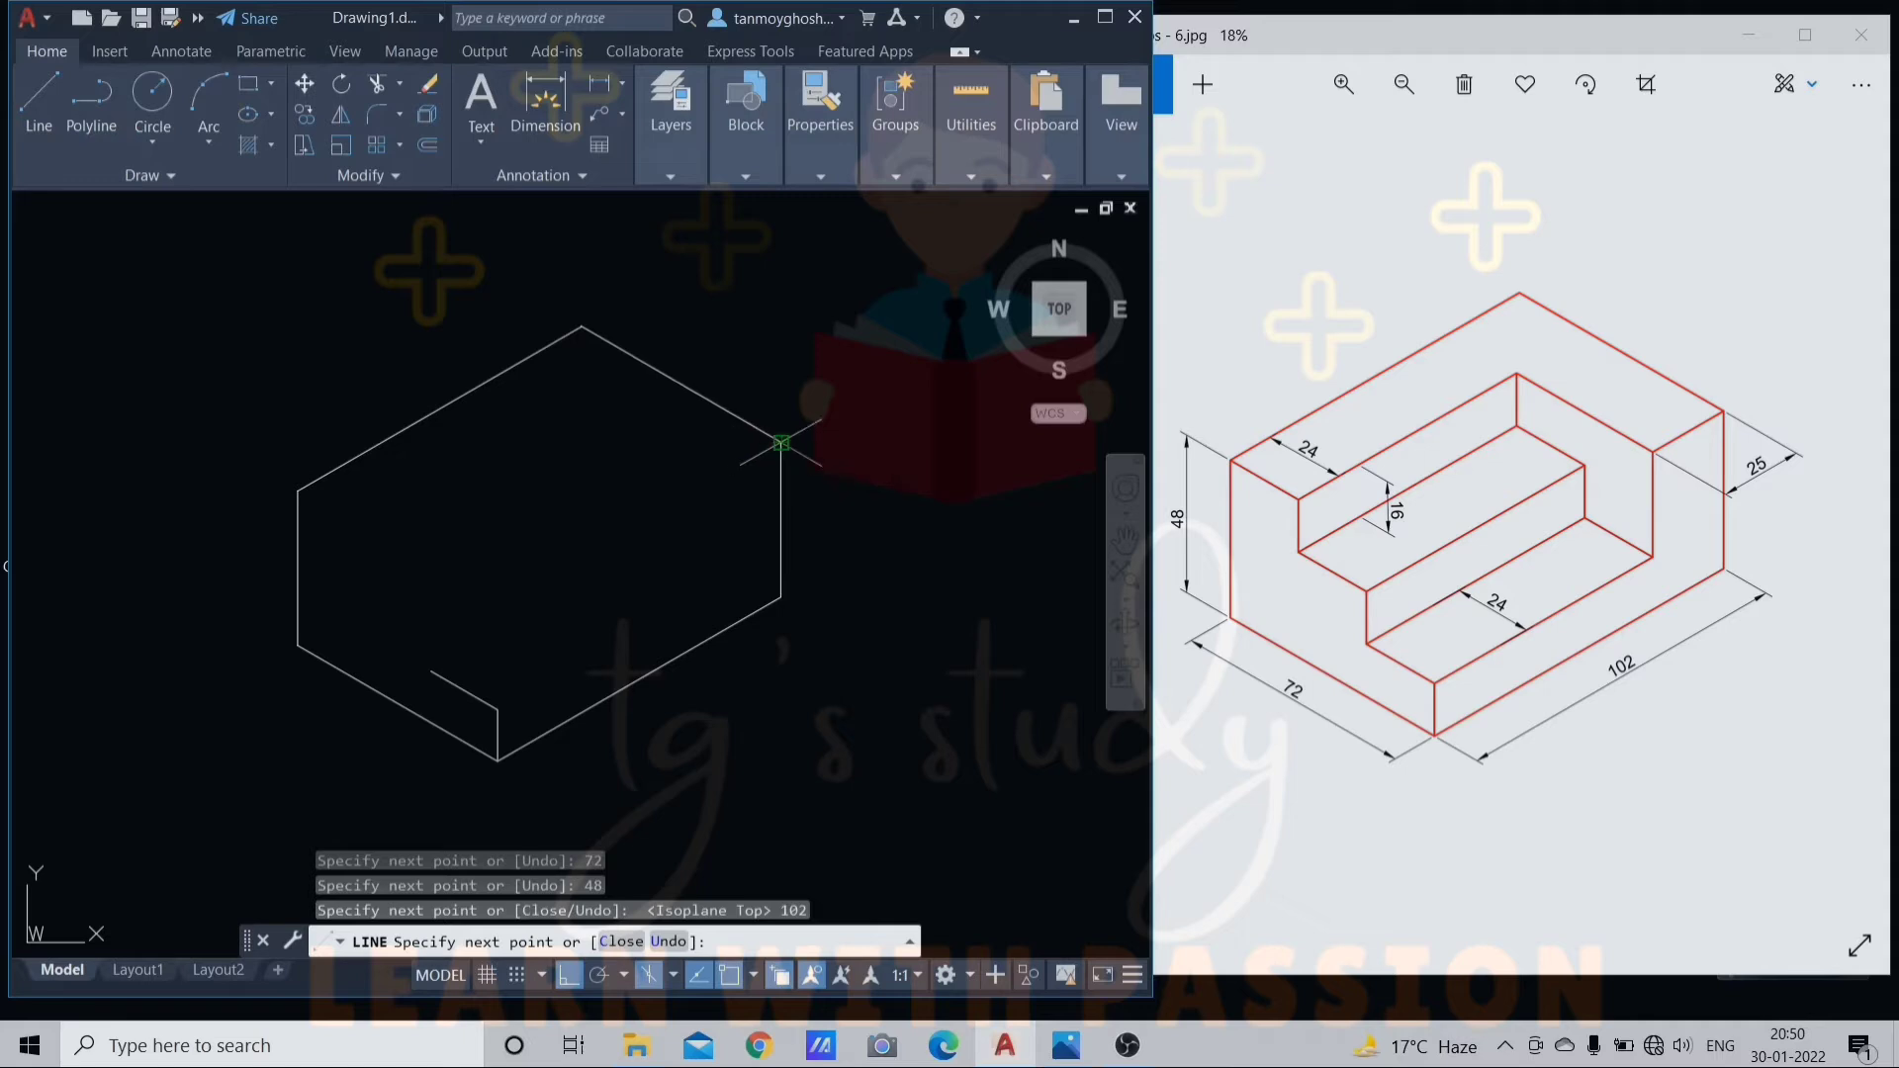
{"action": "left_click", "coordinate": [782, 442]}
{"action": "key", "text": "Escape"}
{"action": "key", "text": "Escape"}
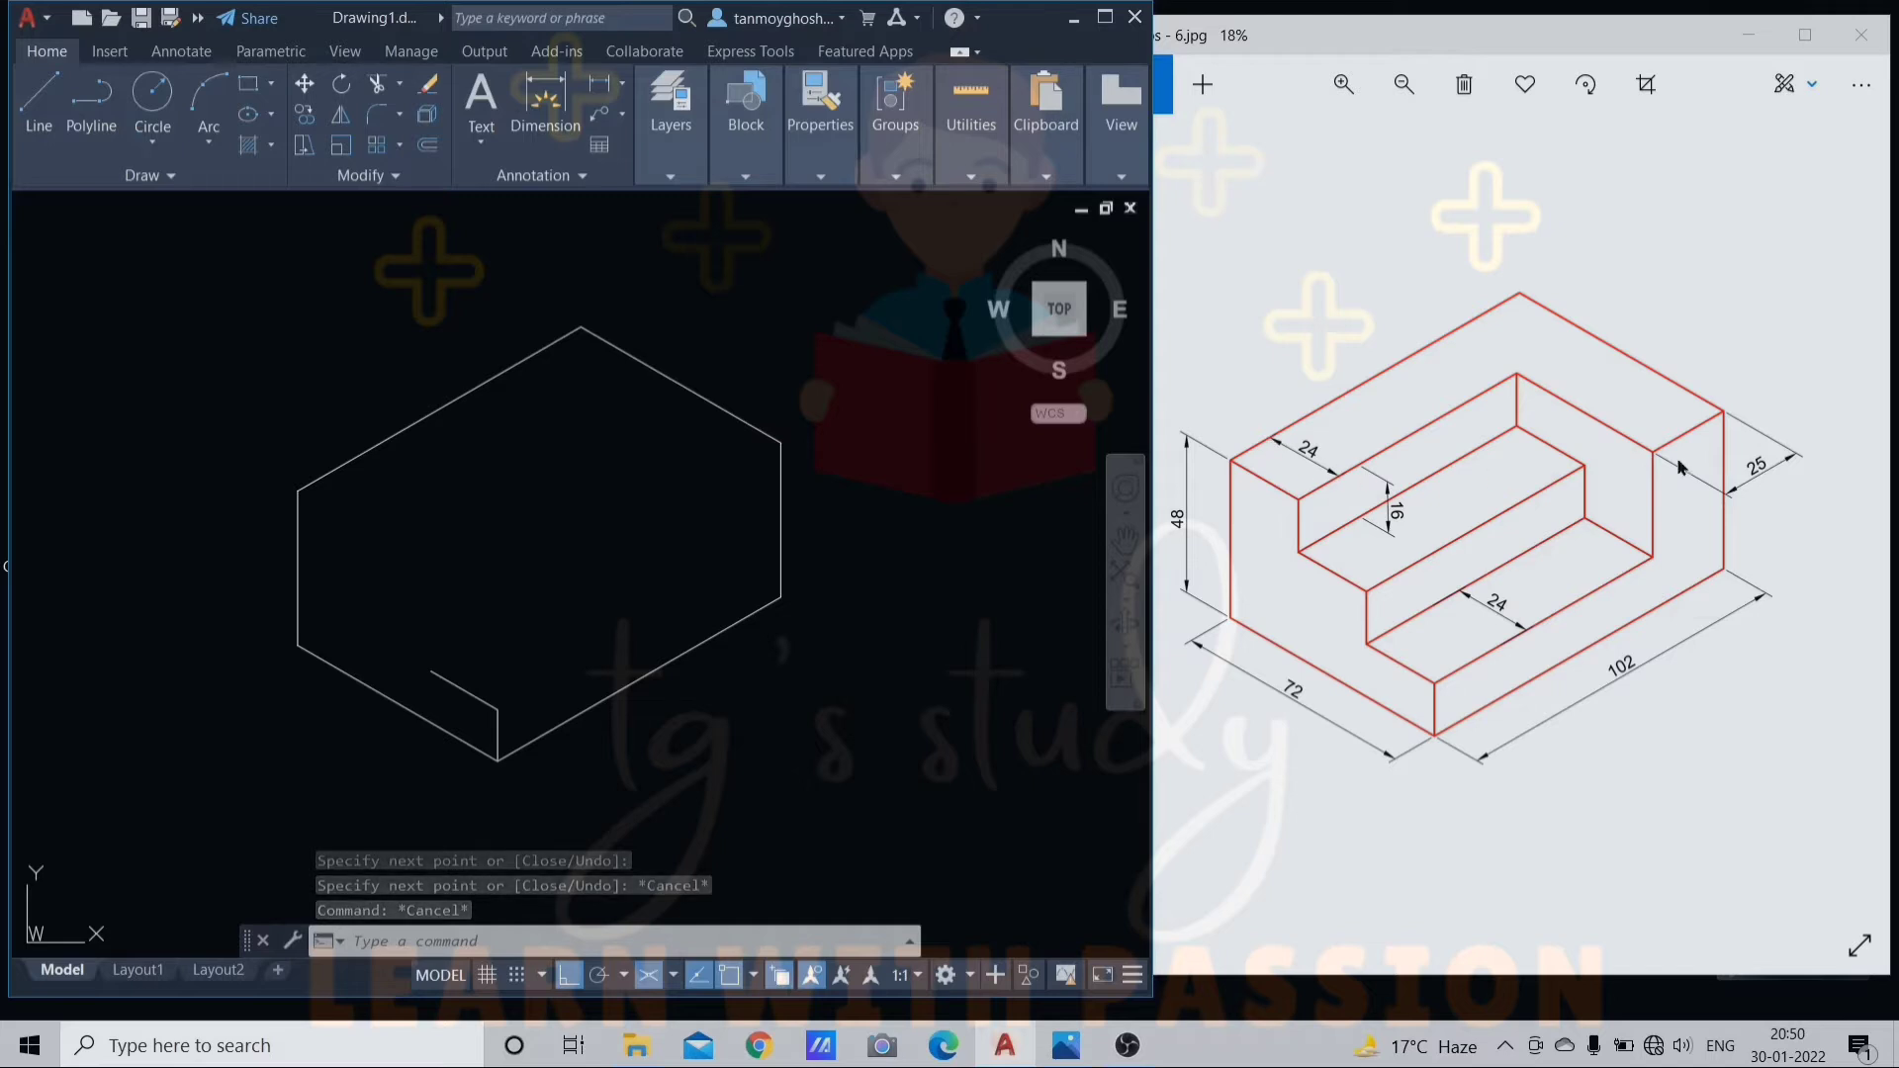
- From the outline's right upper corner, draw a 25 mm line at 210°, then a long line parallel to the short upper back edge
{"action": "type", "text": "l"}
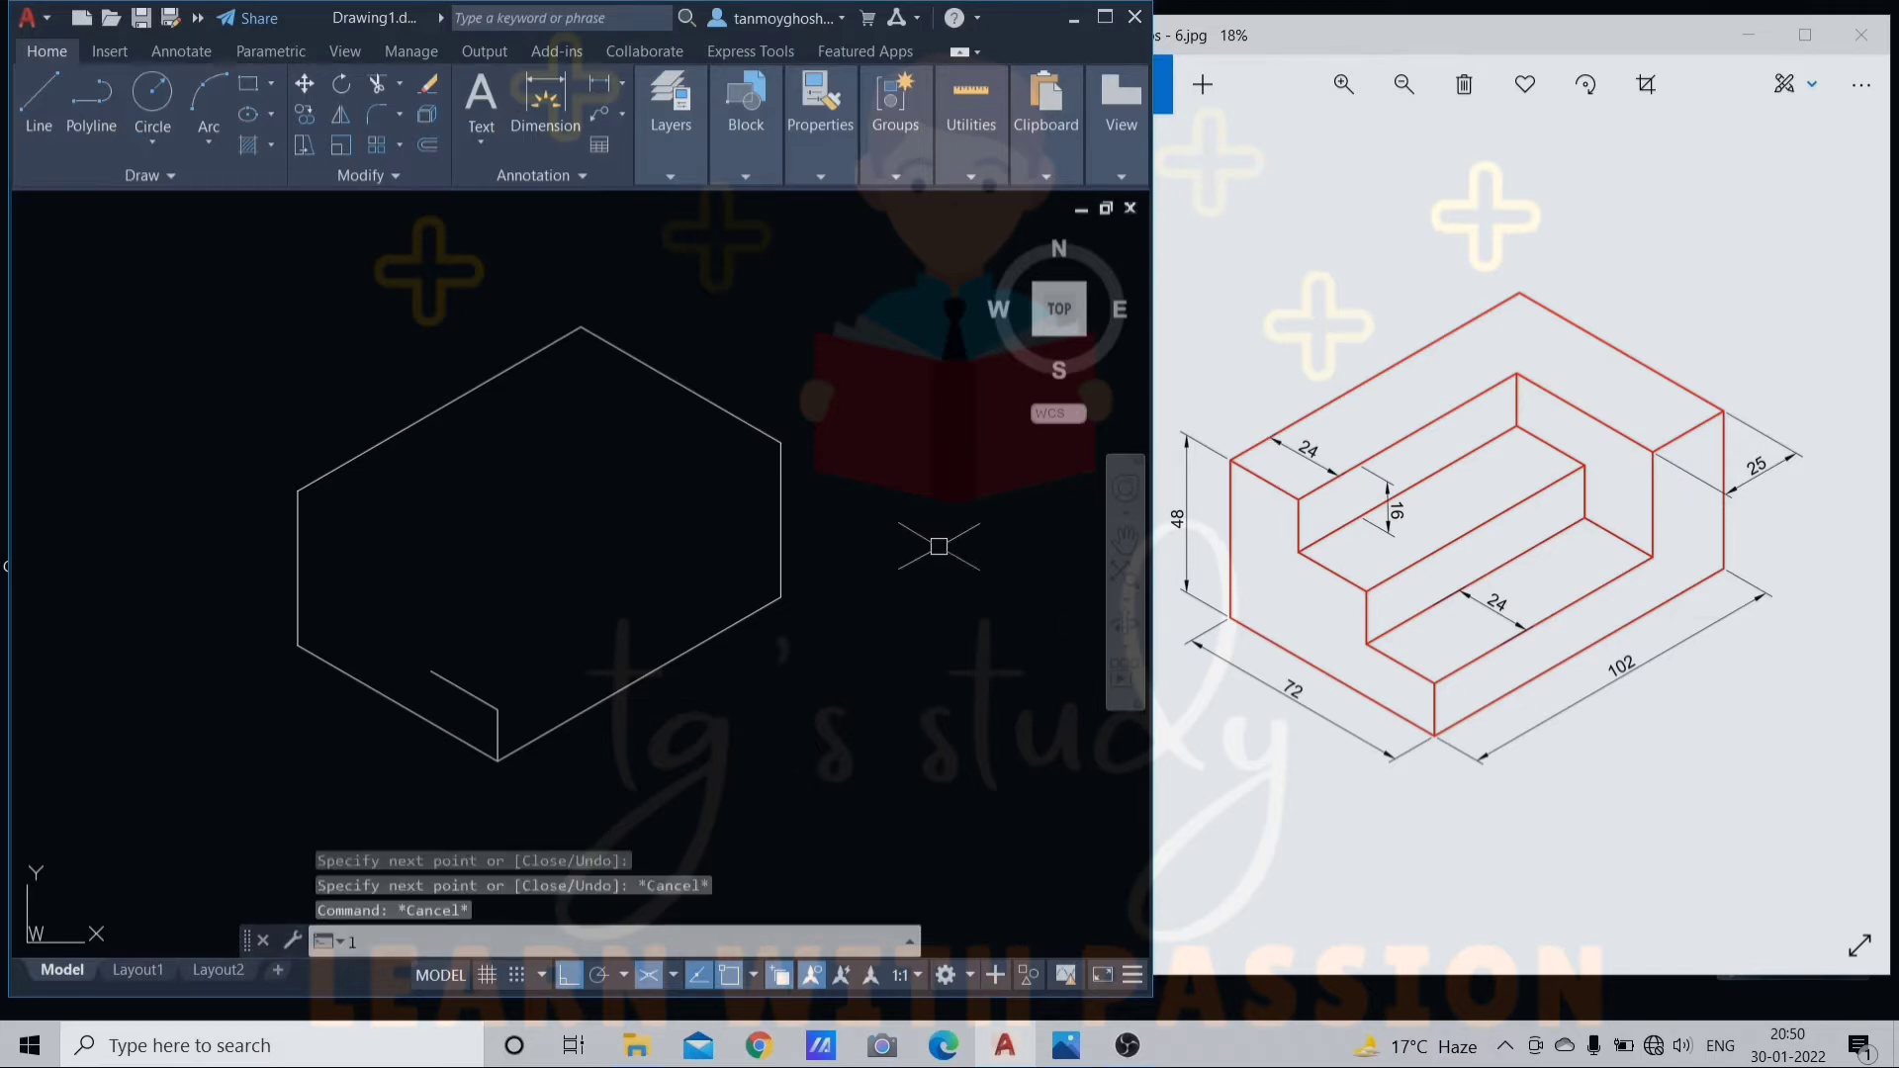
{"action": "key", "text": "Return"}
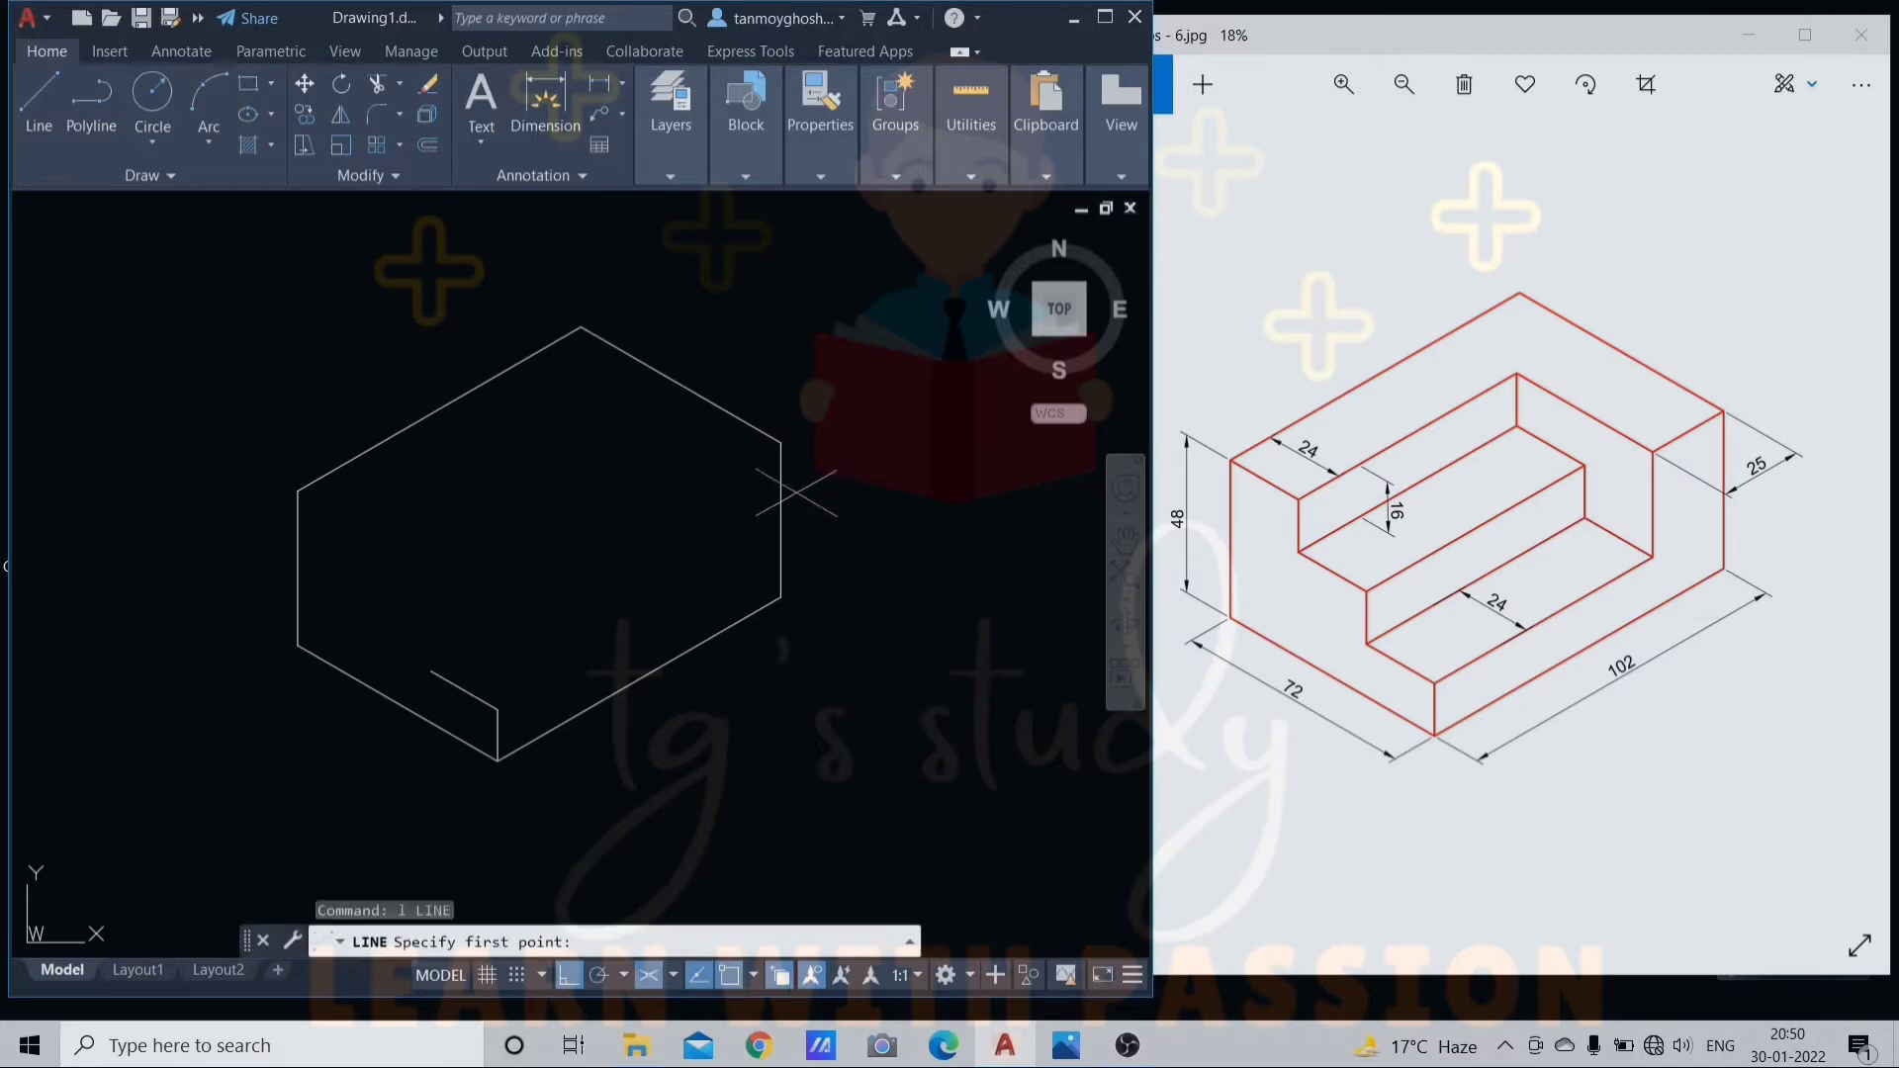
{"action": "left_click", "coordinate": [782, 443]}
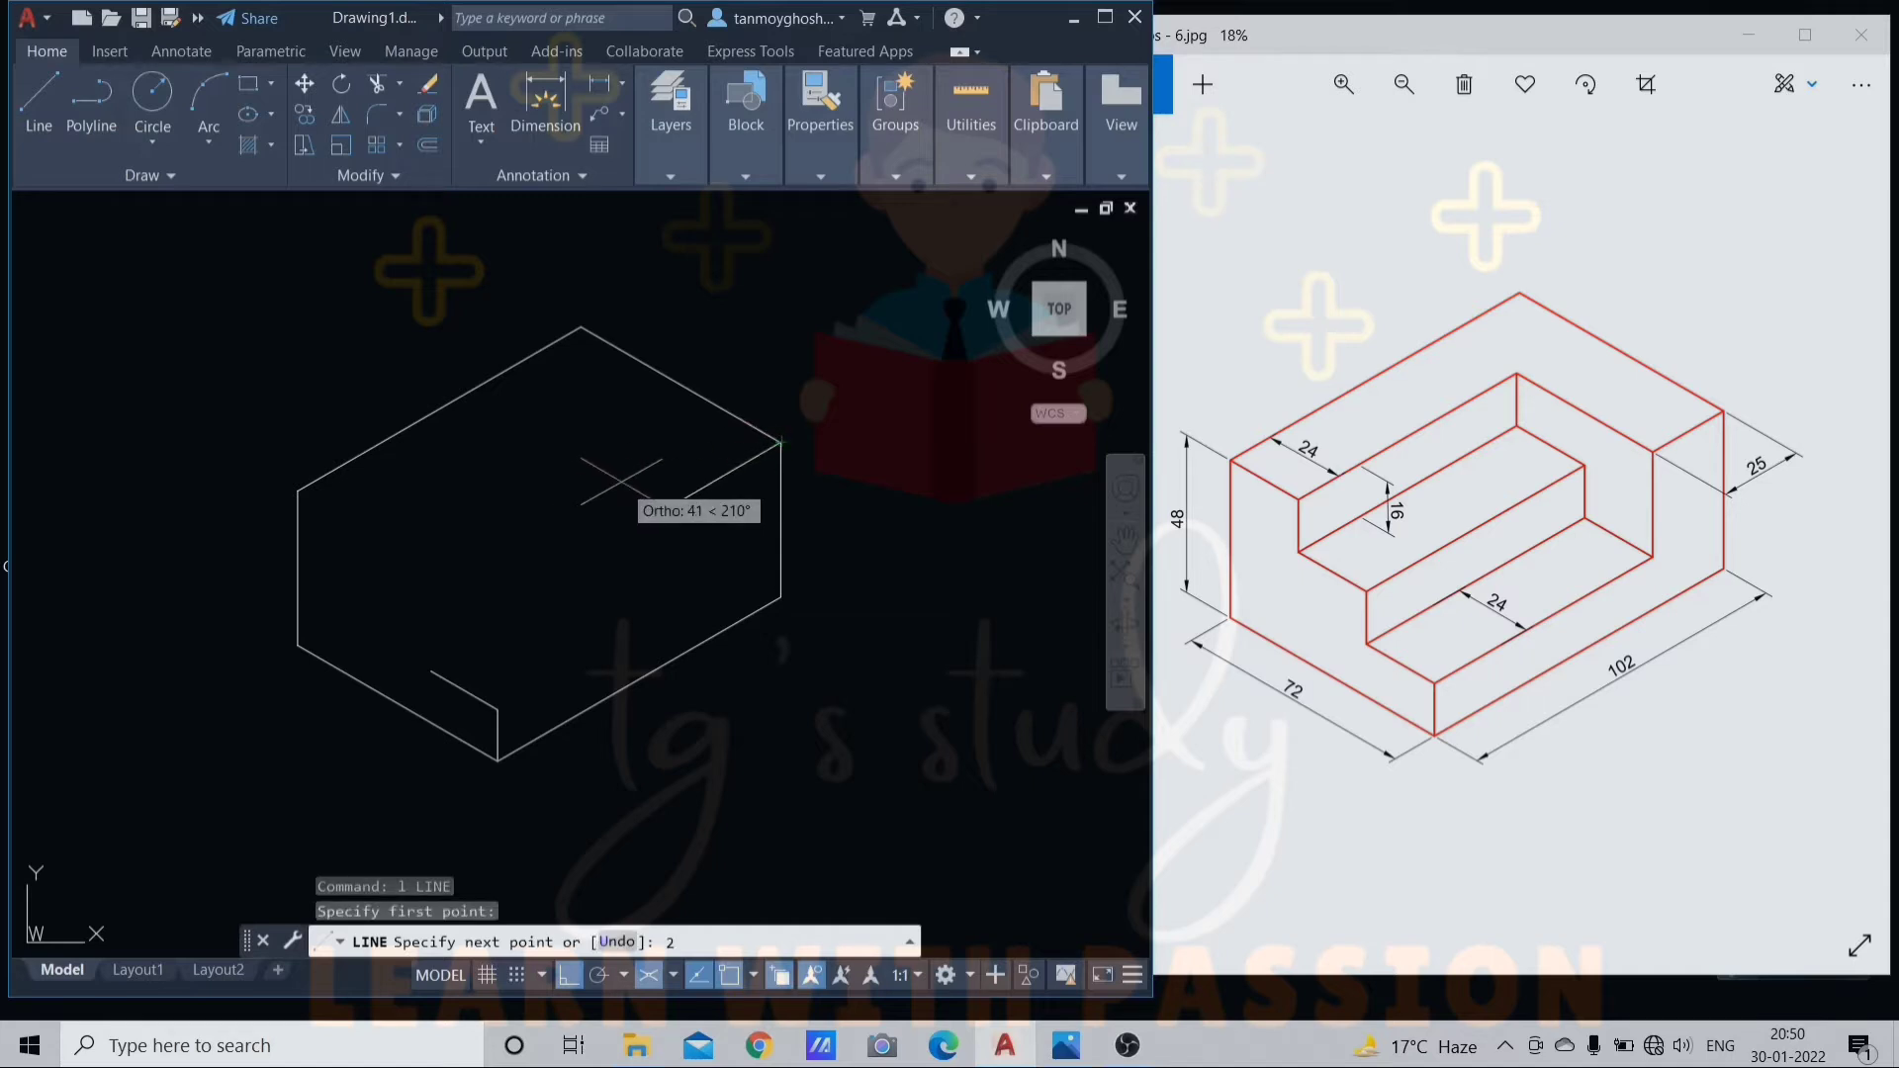
{"action": "key", "text": "Return"}
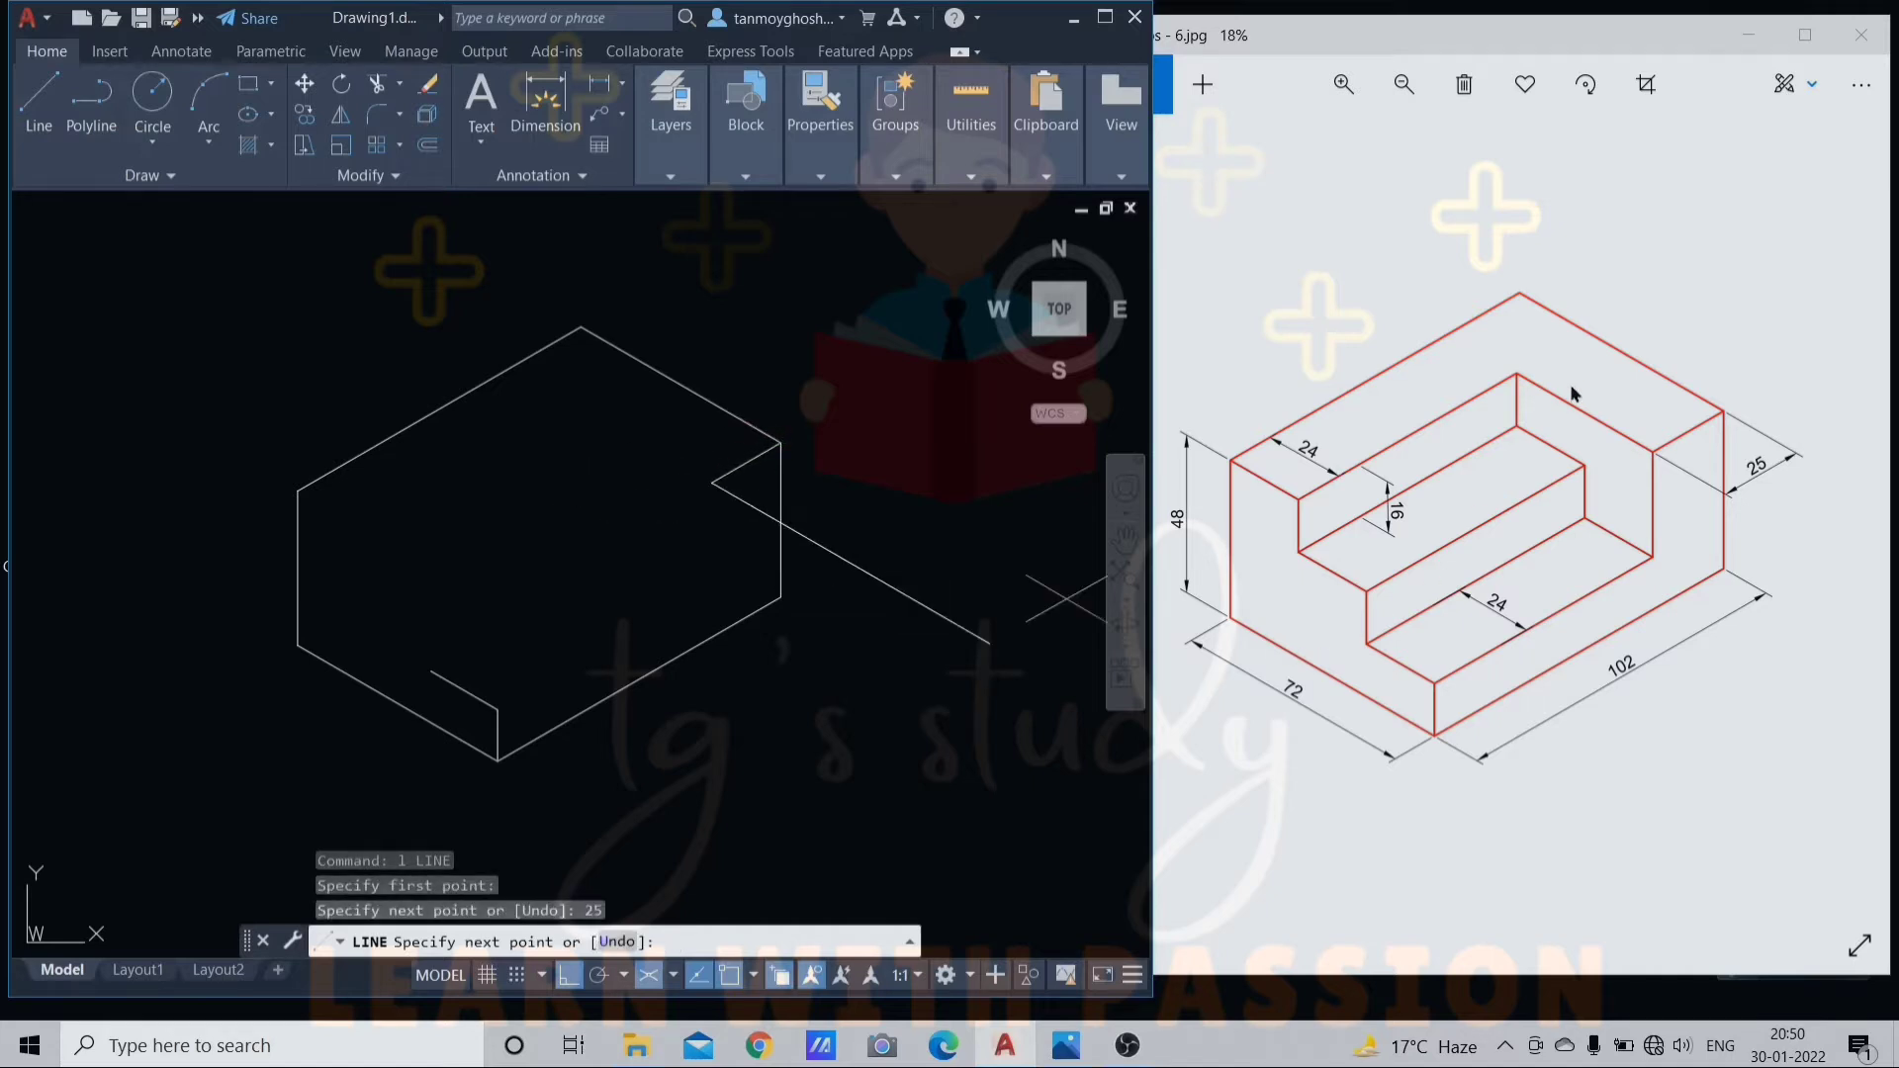
{"action": "left_click", "coordinate": [534, 380]}
{"action": "key", "text": "Escape"}
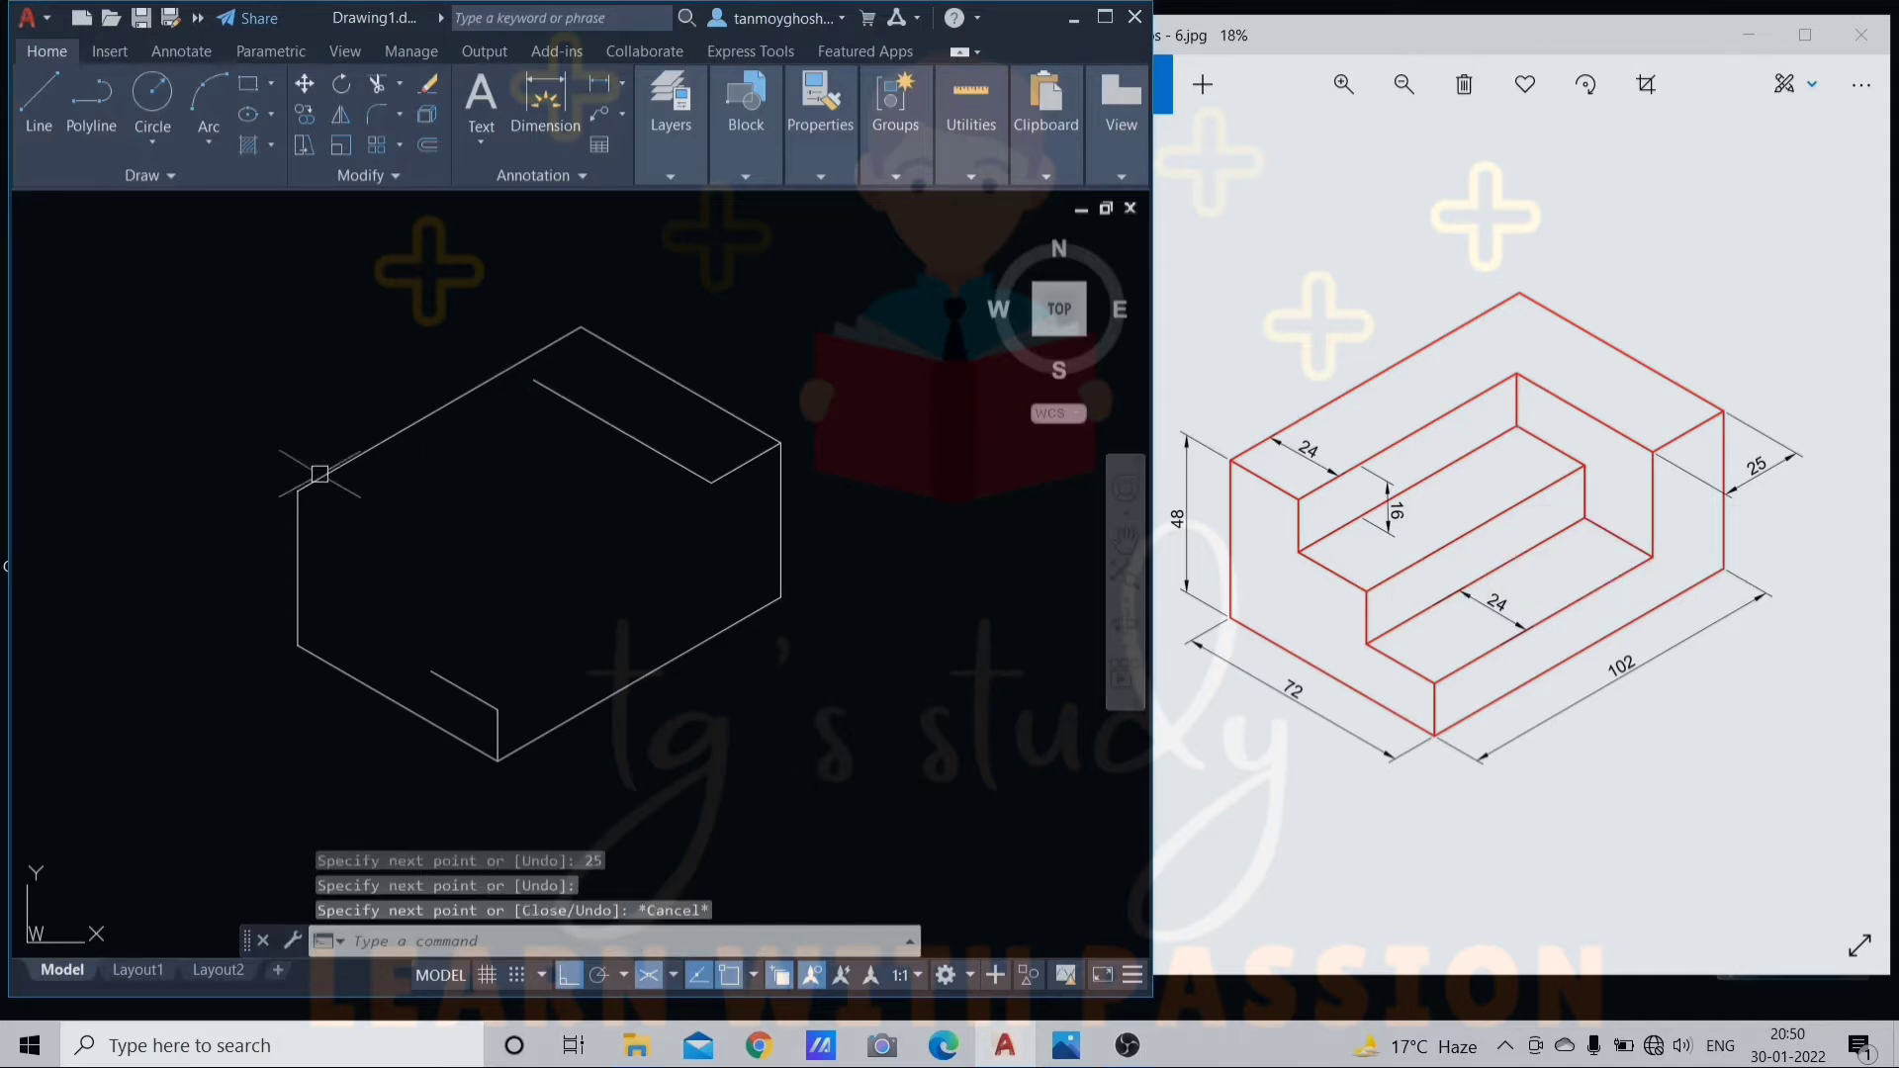
- From the outline's left upper corner, draw a 24 mm line at 330°, then a line at 30° crossing the other inner top edge
{"action": "key", "text": "l"}
{"action": "key", "text": "Return"}
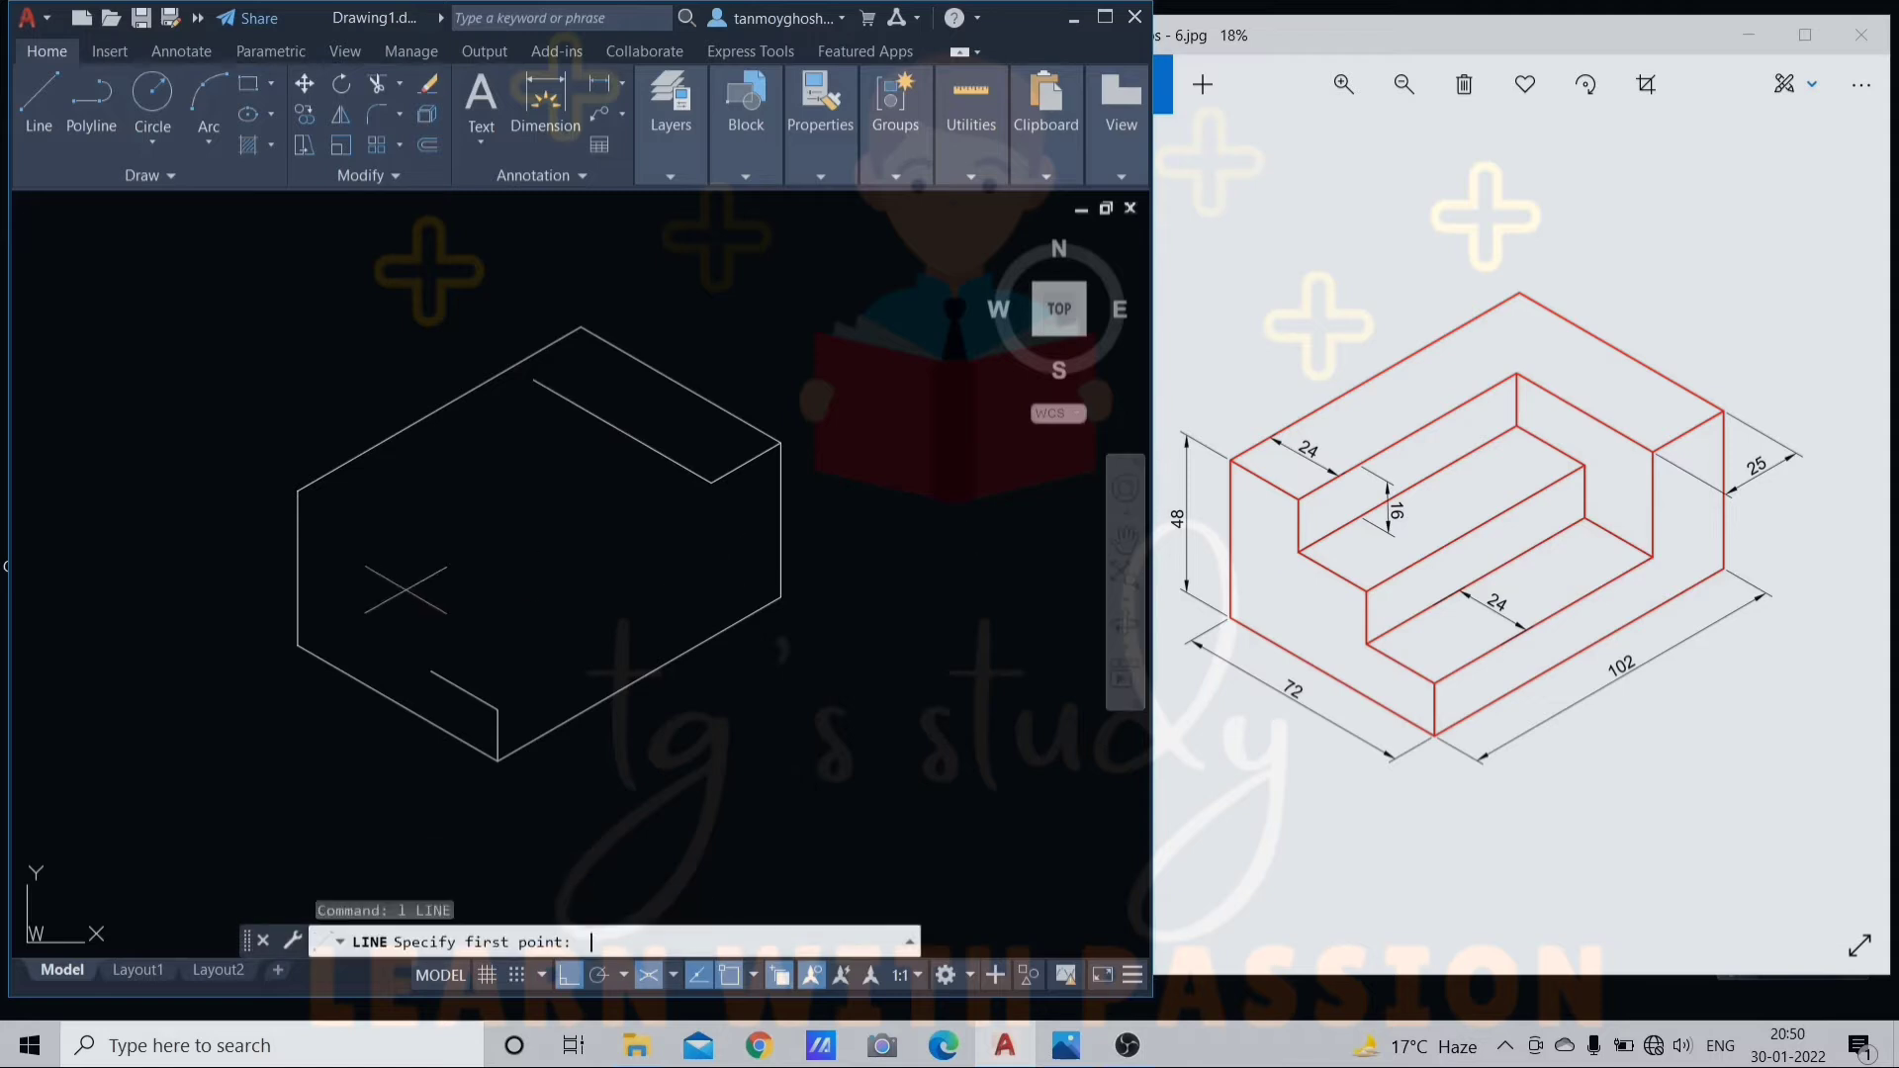
{"action": "left_click", "coordinate": [298, 492]}
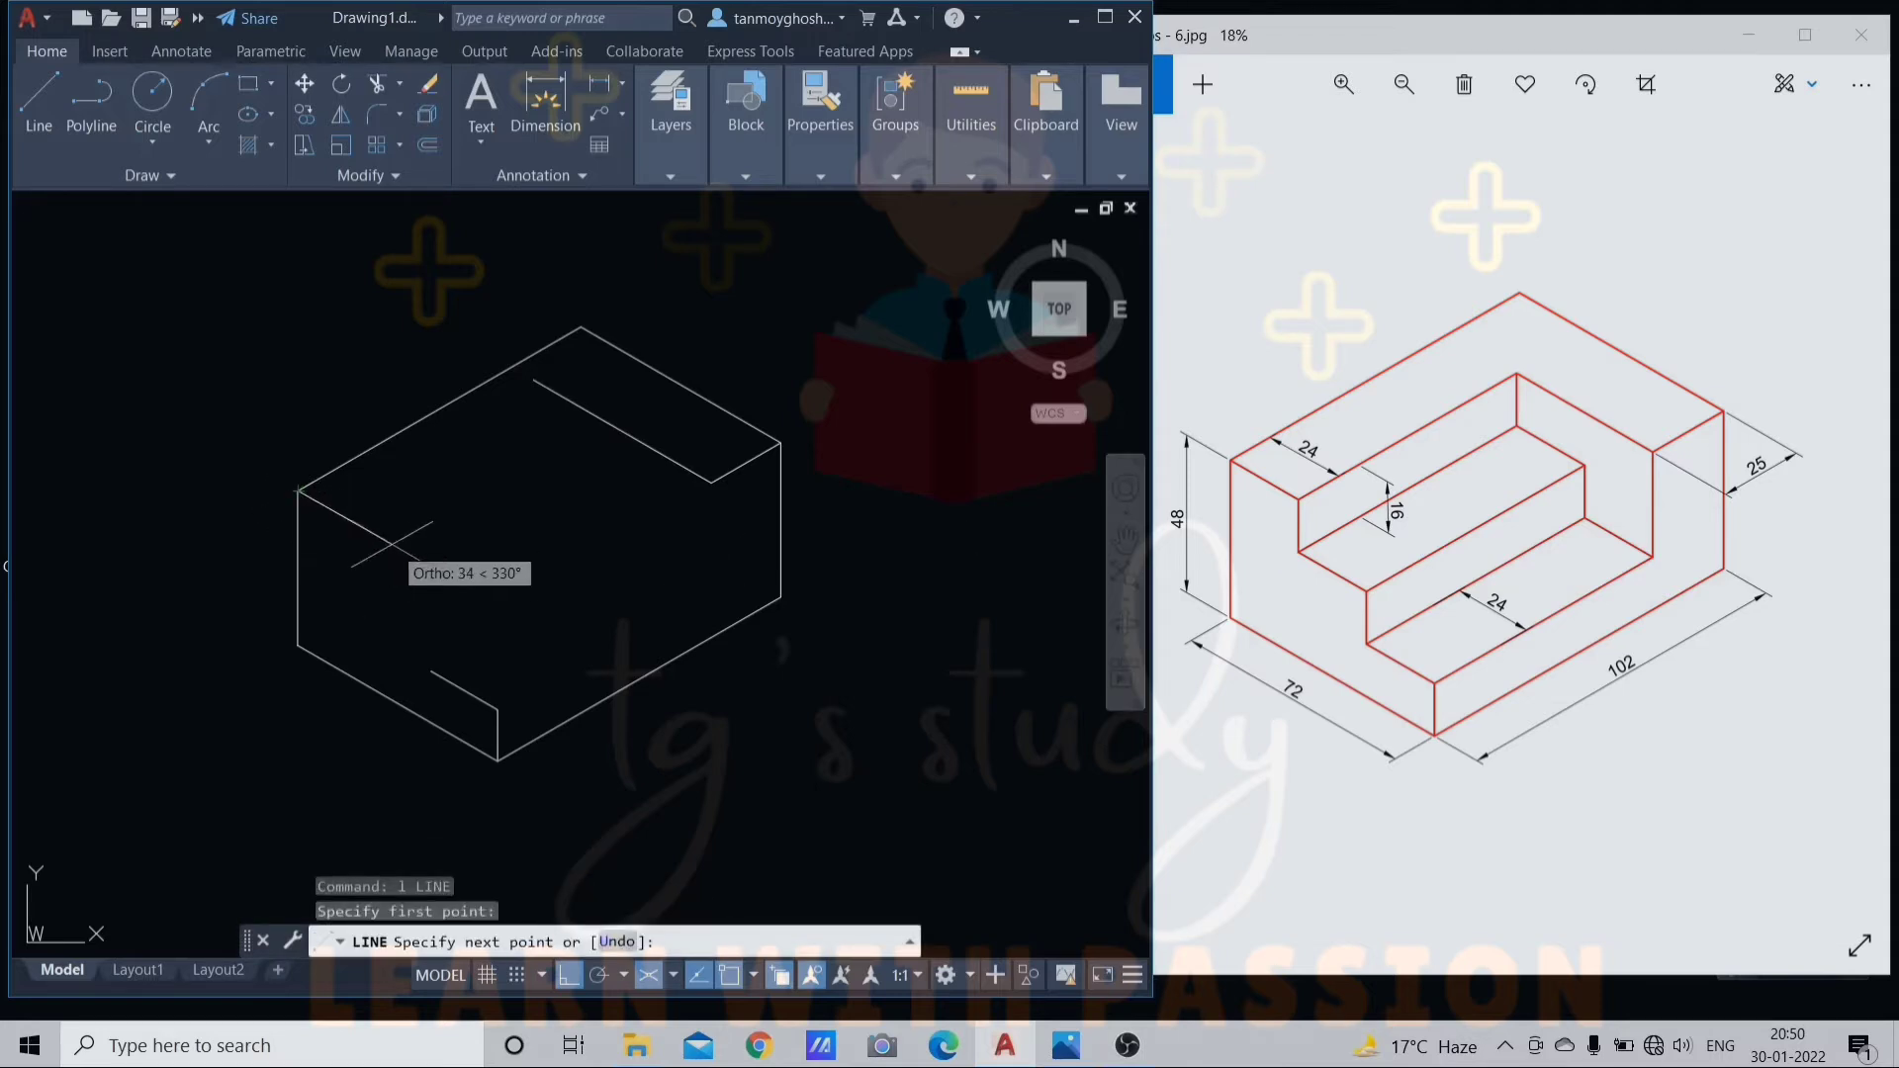
{"action": "type", "text": "24"}
{"action": "key", "text": "Return"}
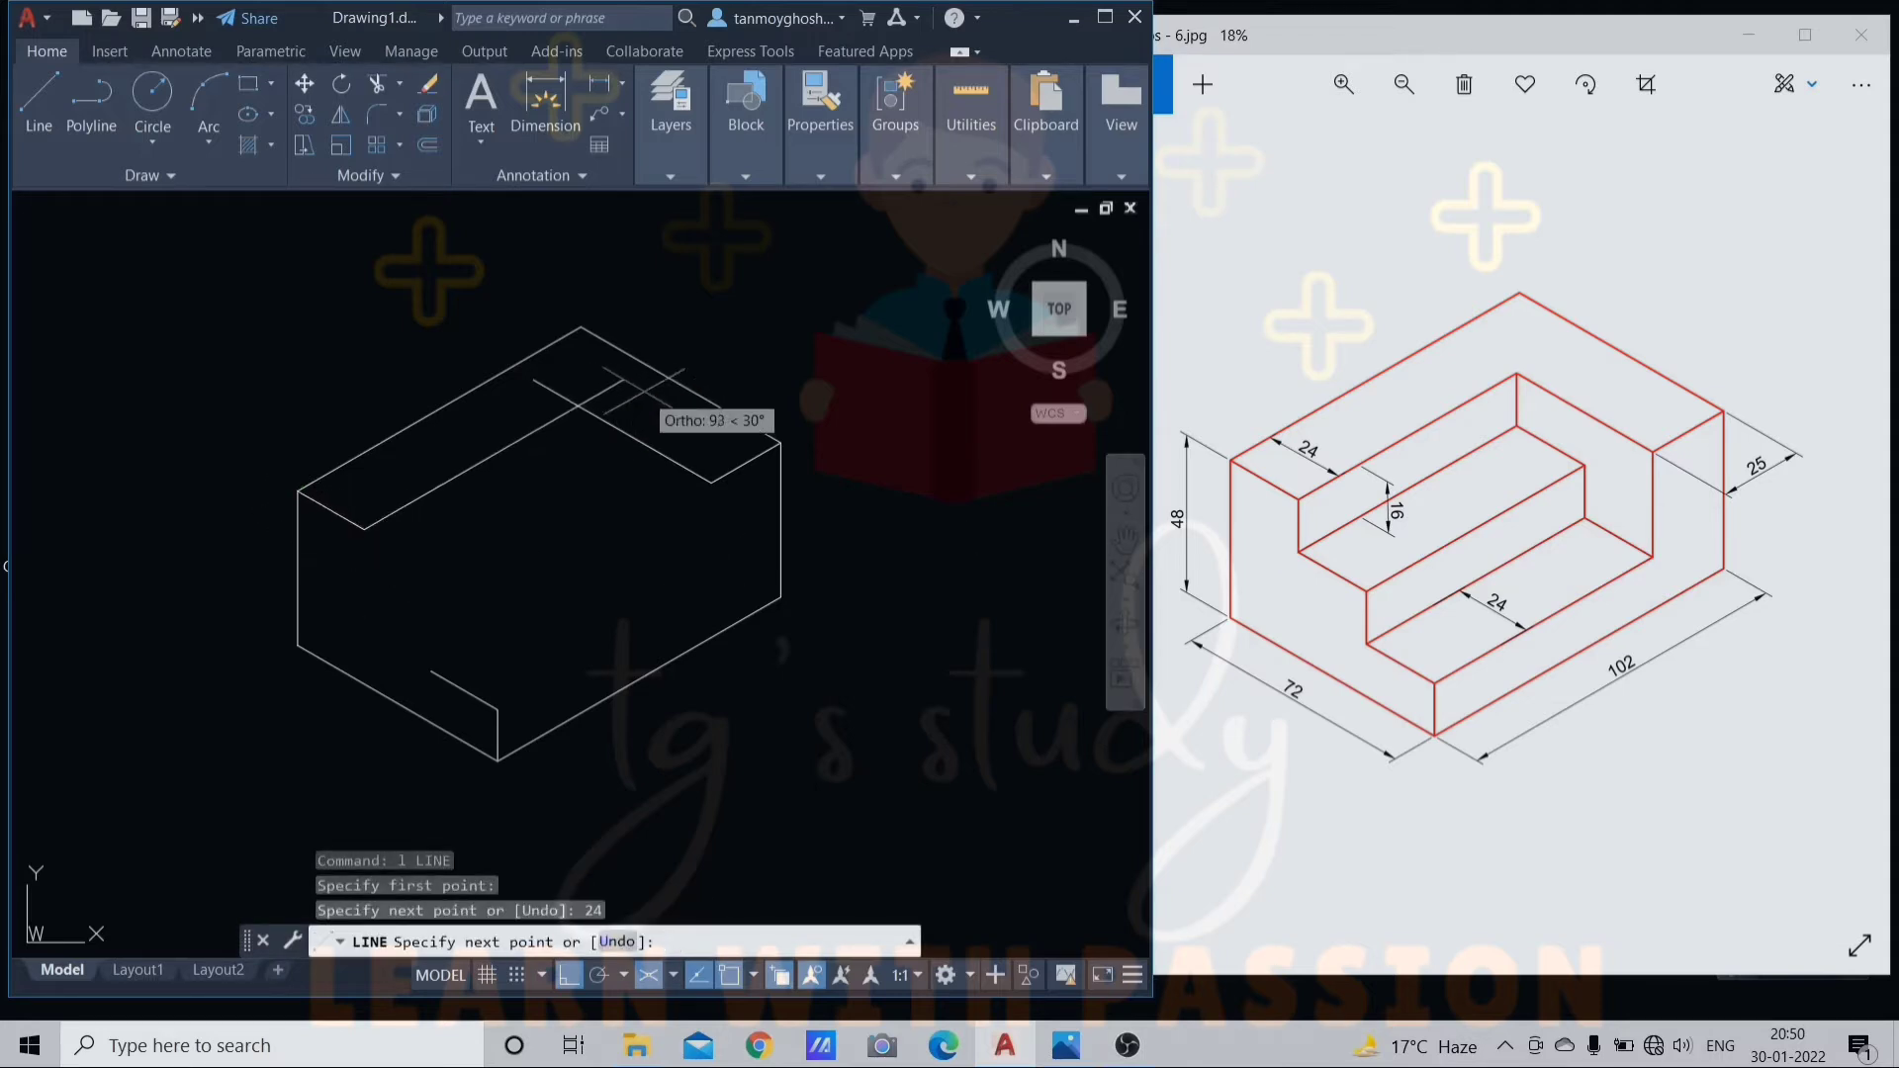
{"action": "scroll", "coordinate": [609, 381], "scroll_direction": "up", "scroll_amount": 2}
{"action": "left_click", "coordinate": [604, 397]}
{"action": "key", "text": "Escape"}
{"action": "middle_click_drag", "start_coordinate": [600, 403], "coordinate": [677, 376]}
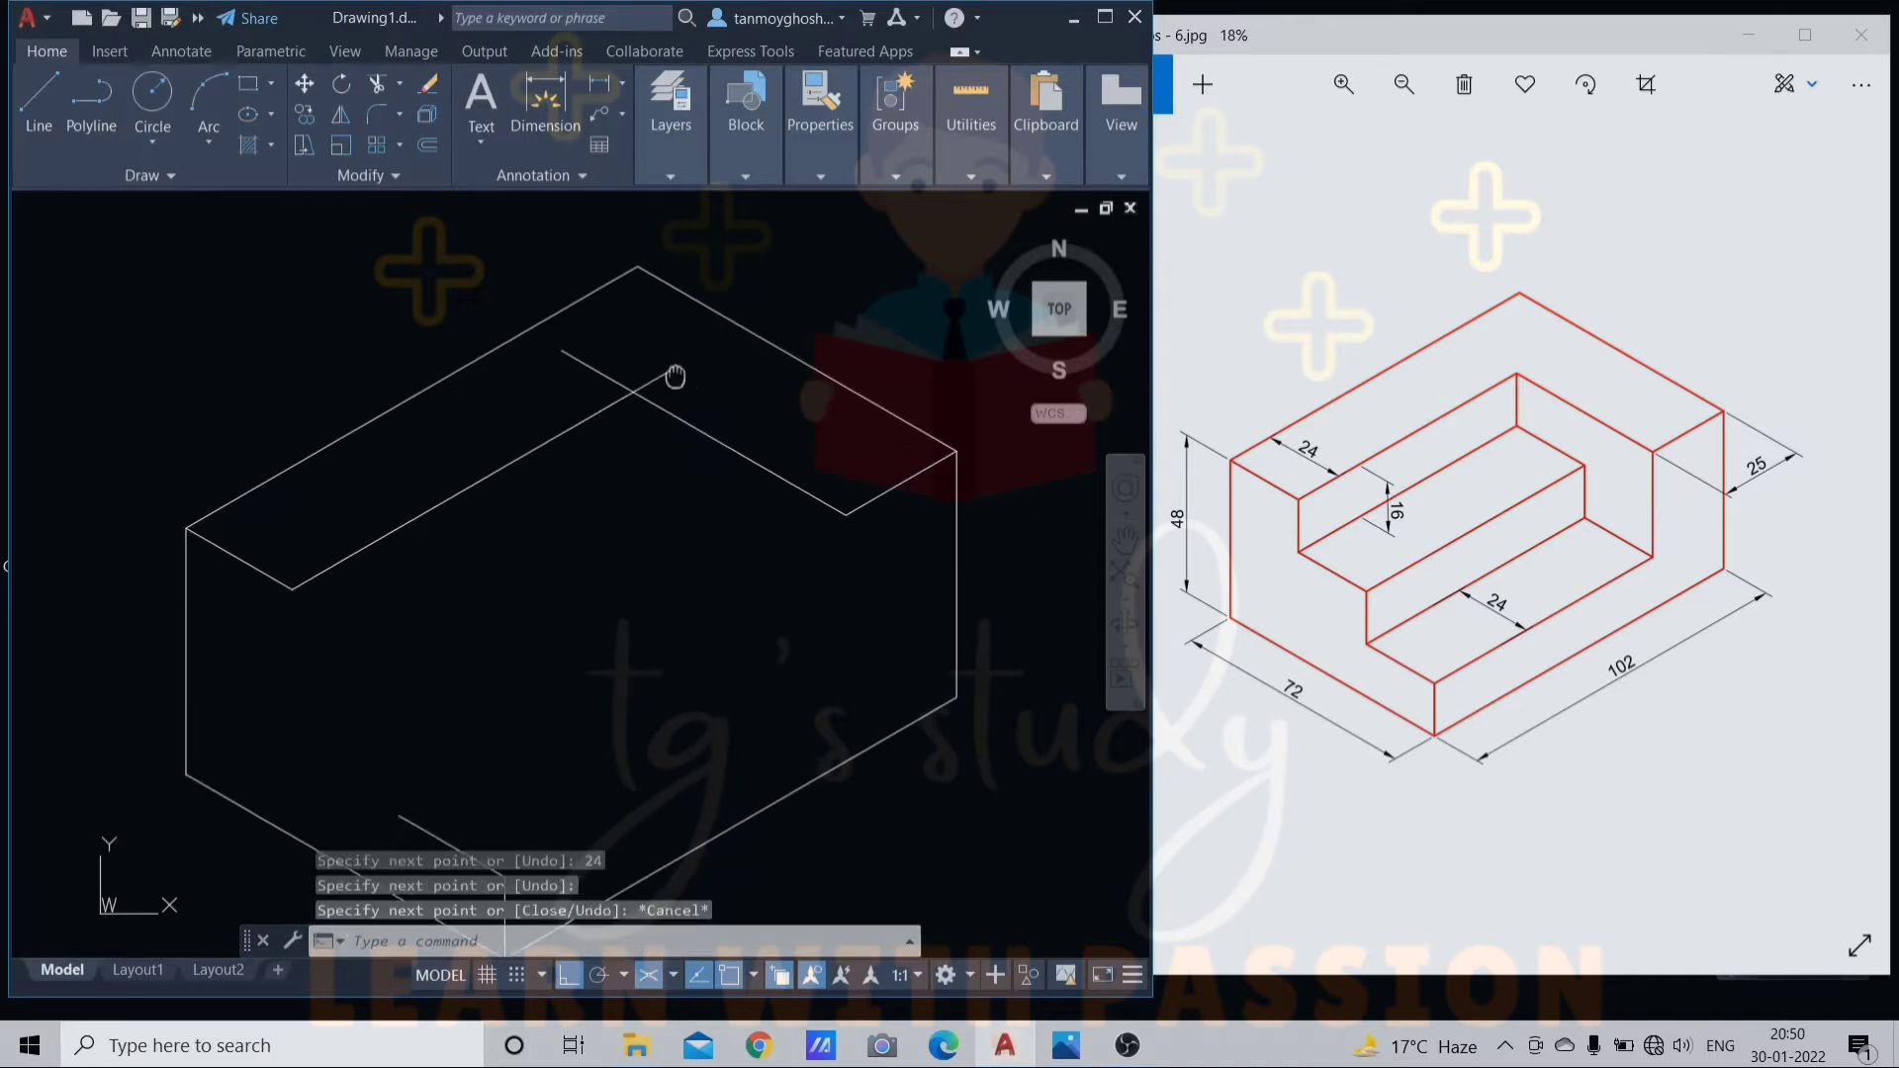
{"action": "key", "text": "Escape"}
- Trim both overhanging ends where the two inner top-face lines cross
{"action": "type", "text": "tr"}
{"action": "key", "text": "Return"}
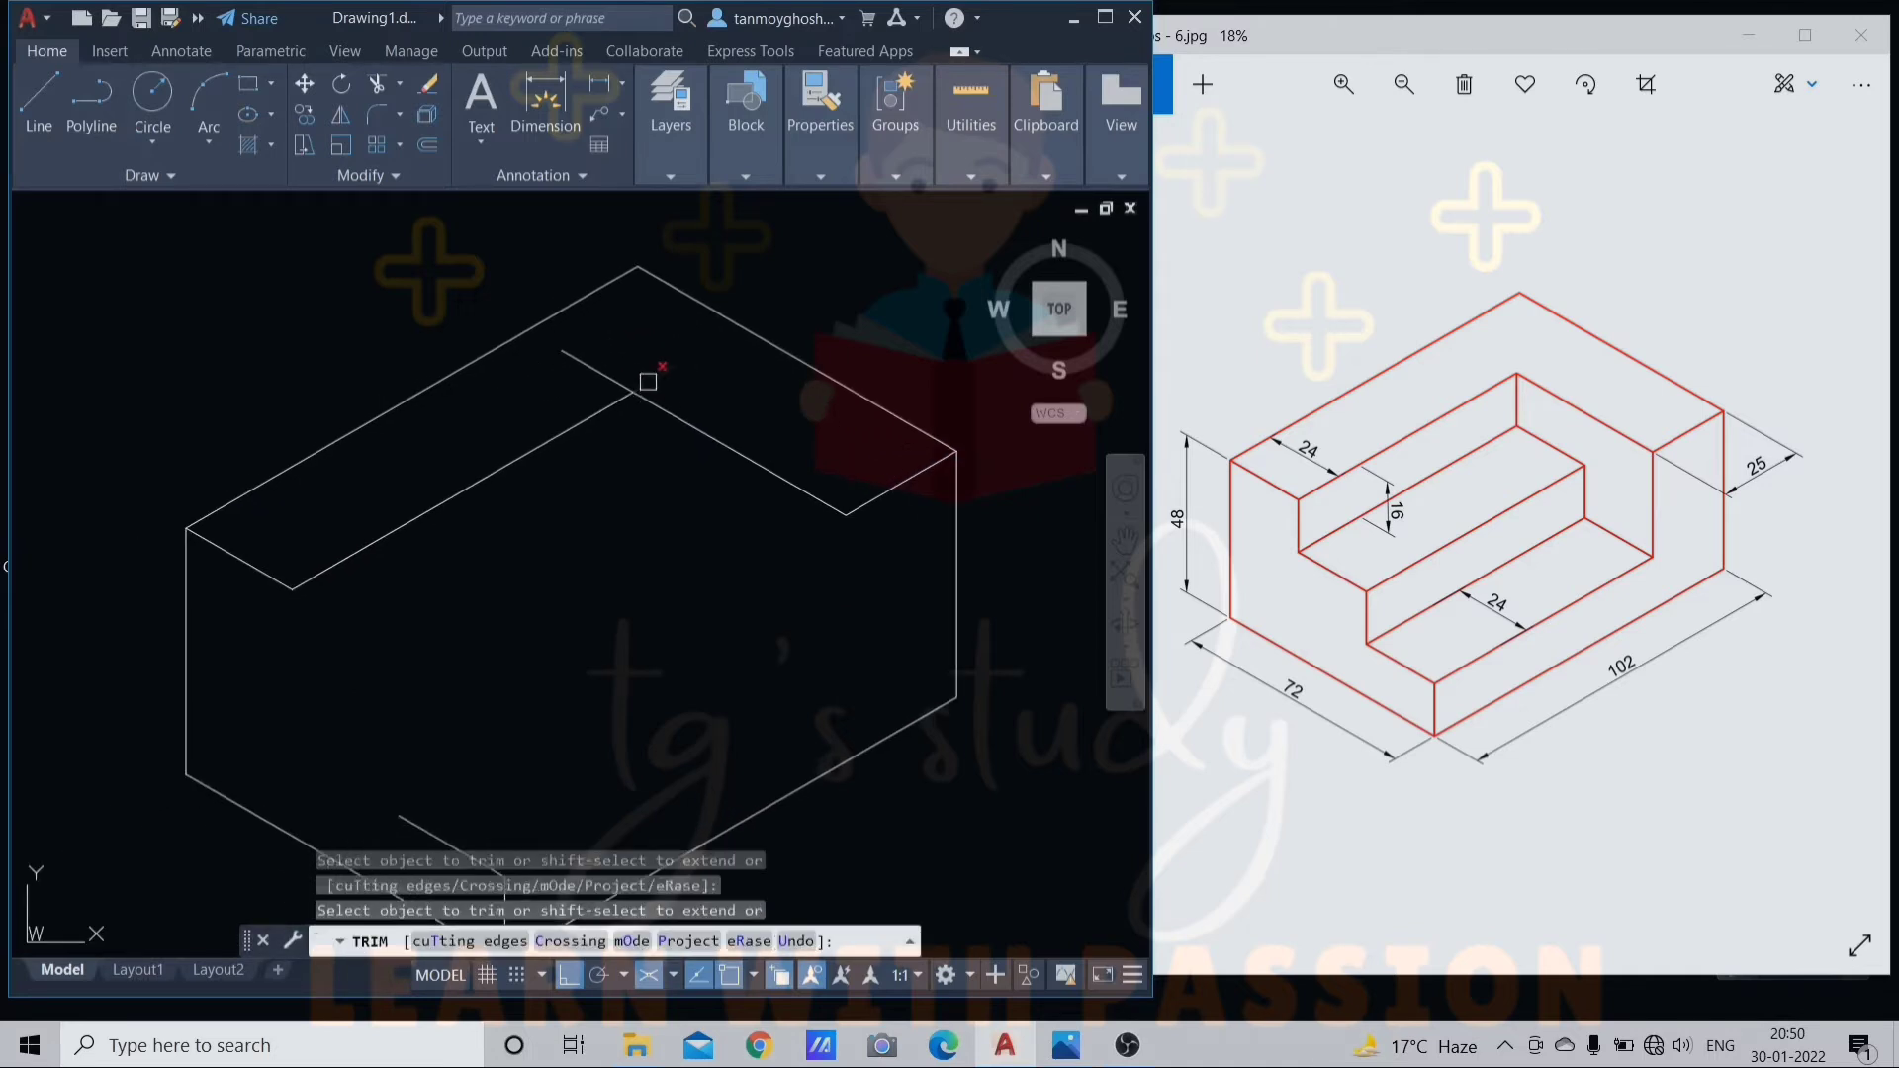
{"action": "scroll", "coordinate": [602, 480], "scroll_direction": "down", "scroll_amount": 2}
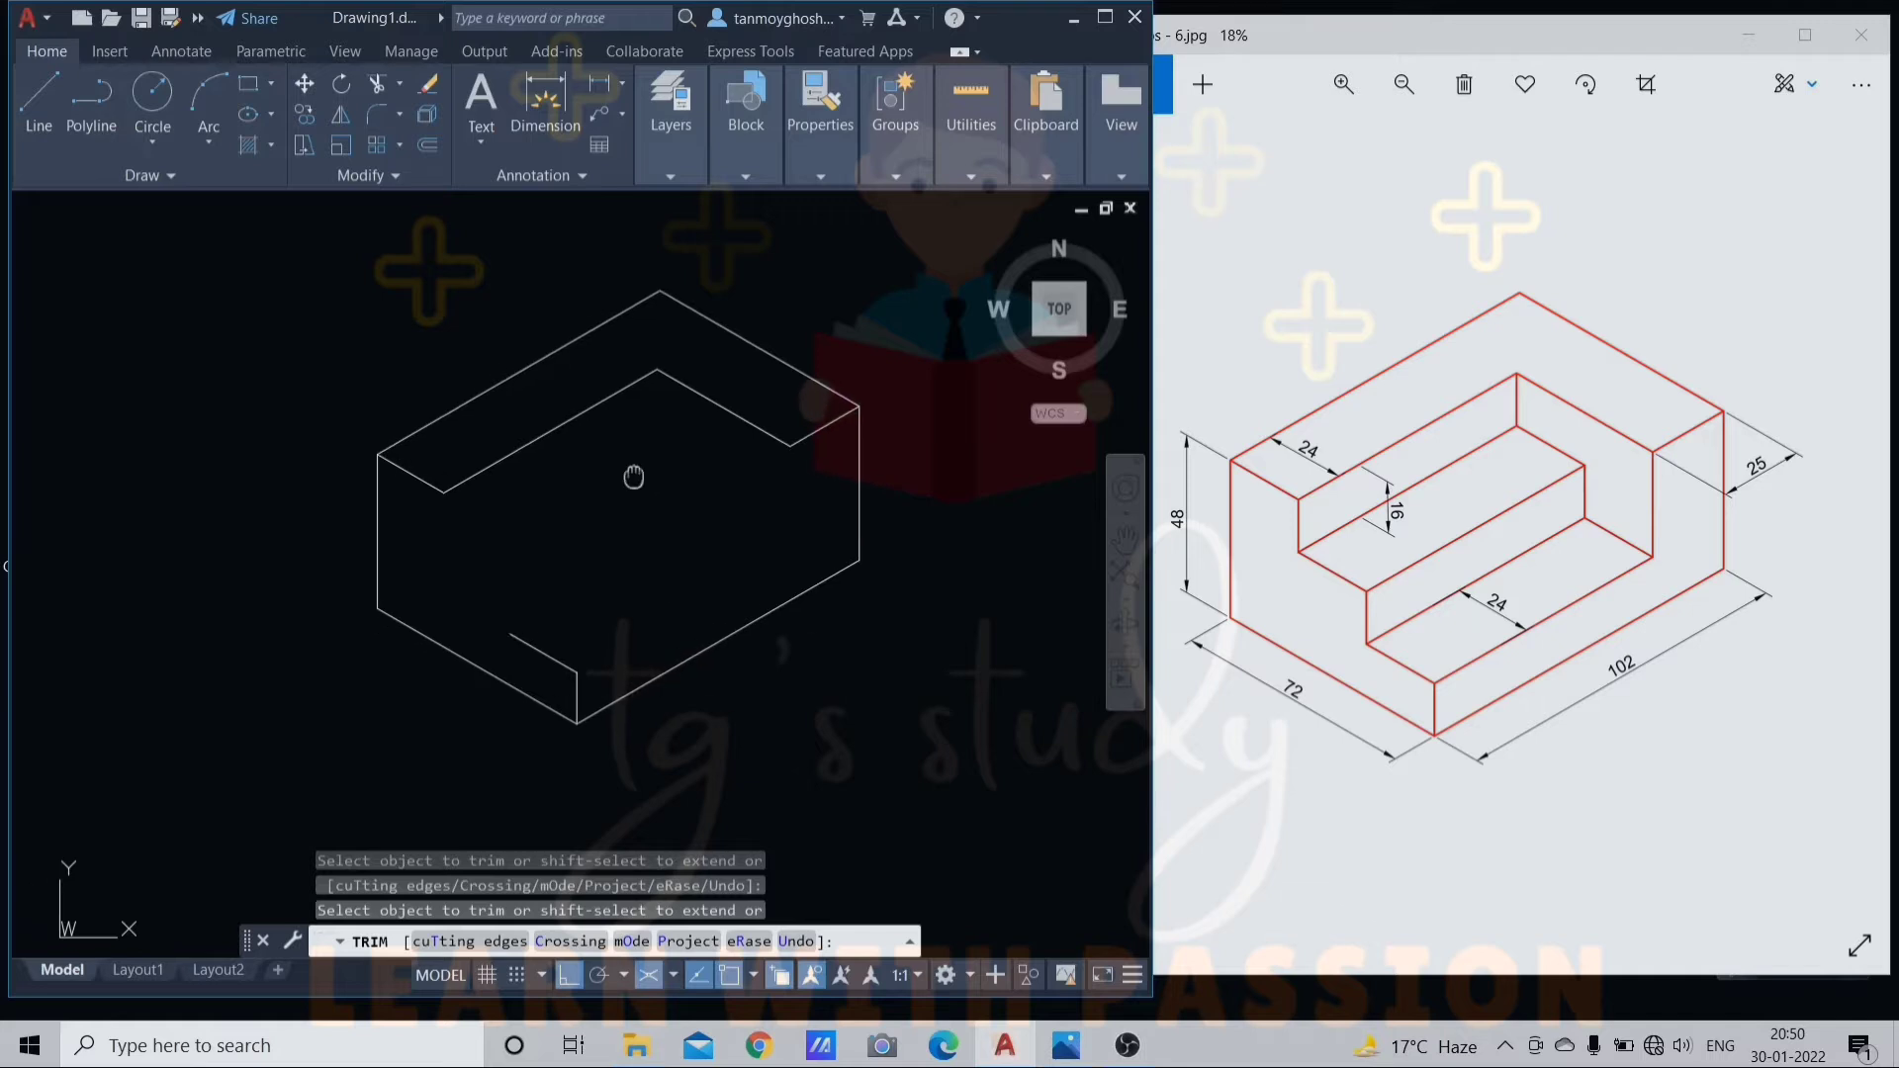
{"action": "key", "text": "Escape"}
{"action": "key", "text": "Escape"}
{"action": "key", "text": "Escape"}
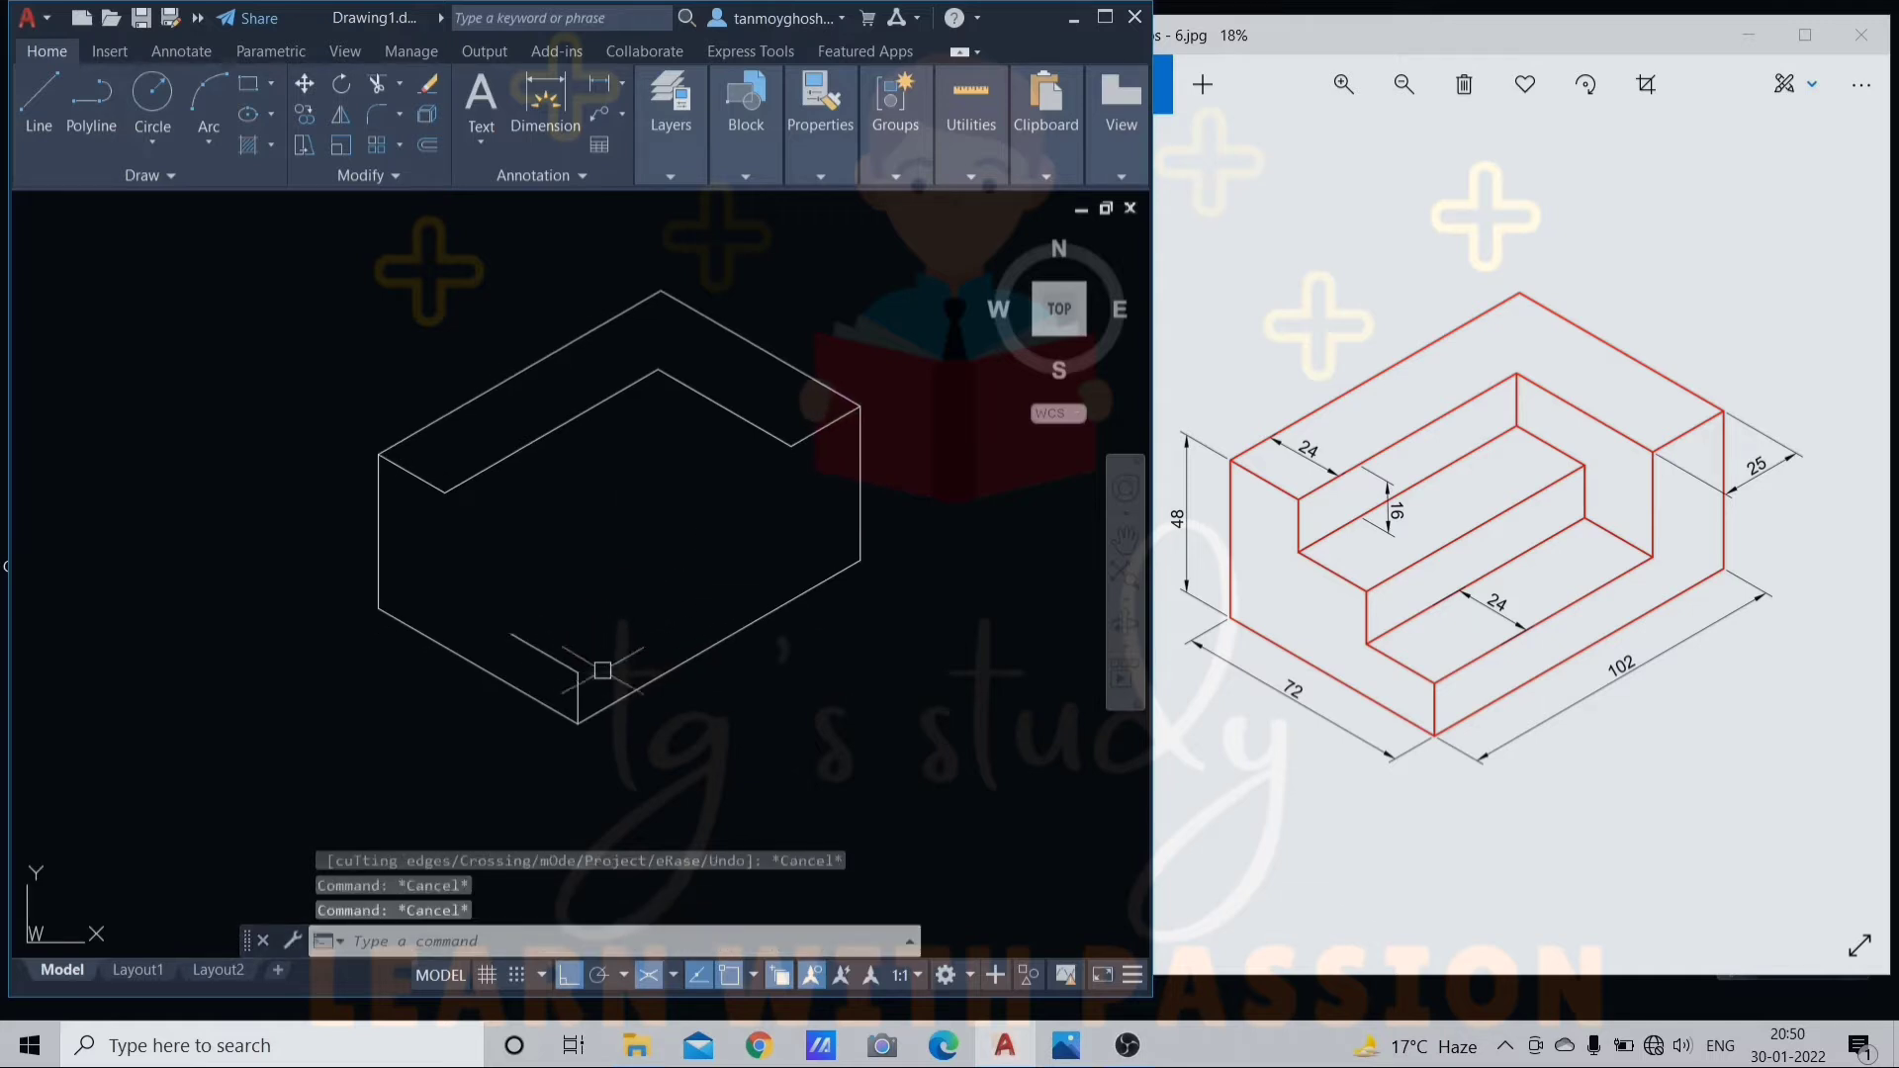
- Copy the short vertical edge at the front bottom corner so its top meets the end of the left 24 mm top edge
{"action": "left_click", "coordinate": [578, 692]}
{"action": "type", "text": "co"}
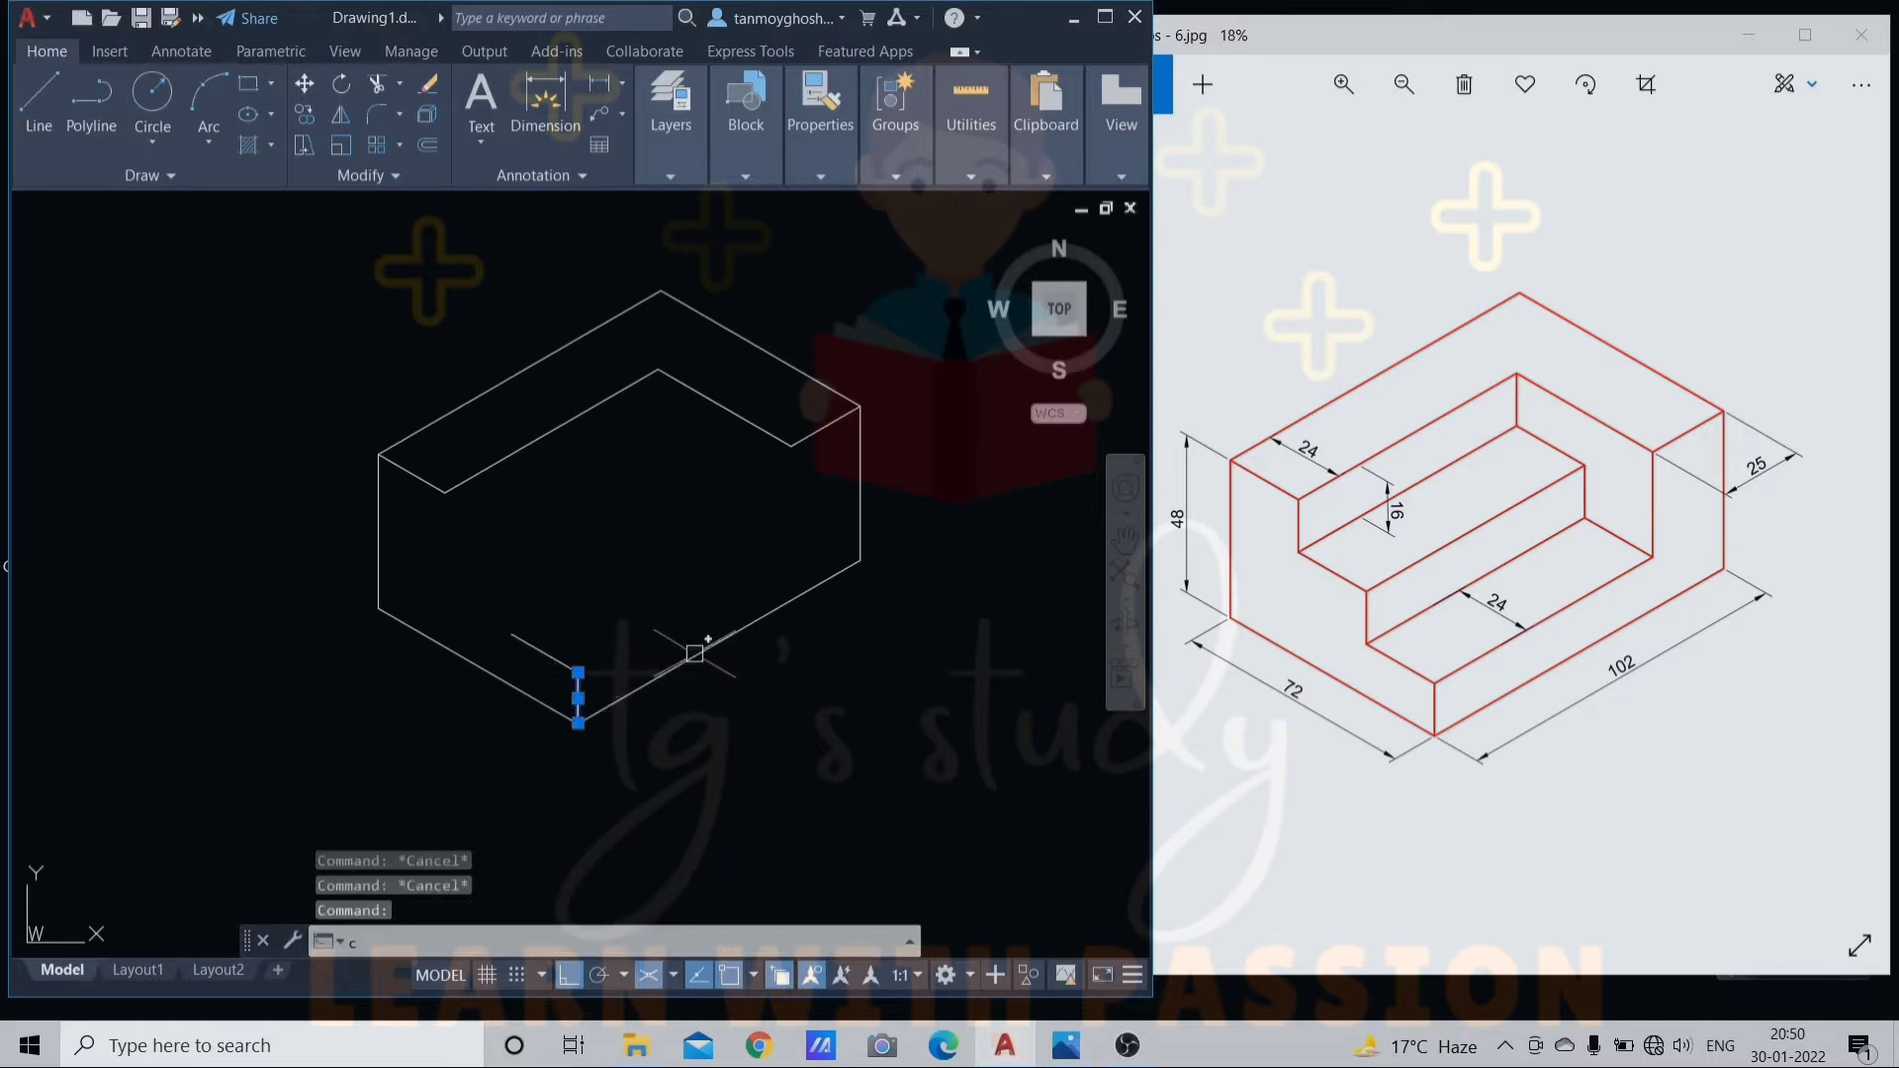
{"action": "key", "text": "Return"}
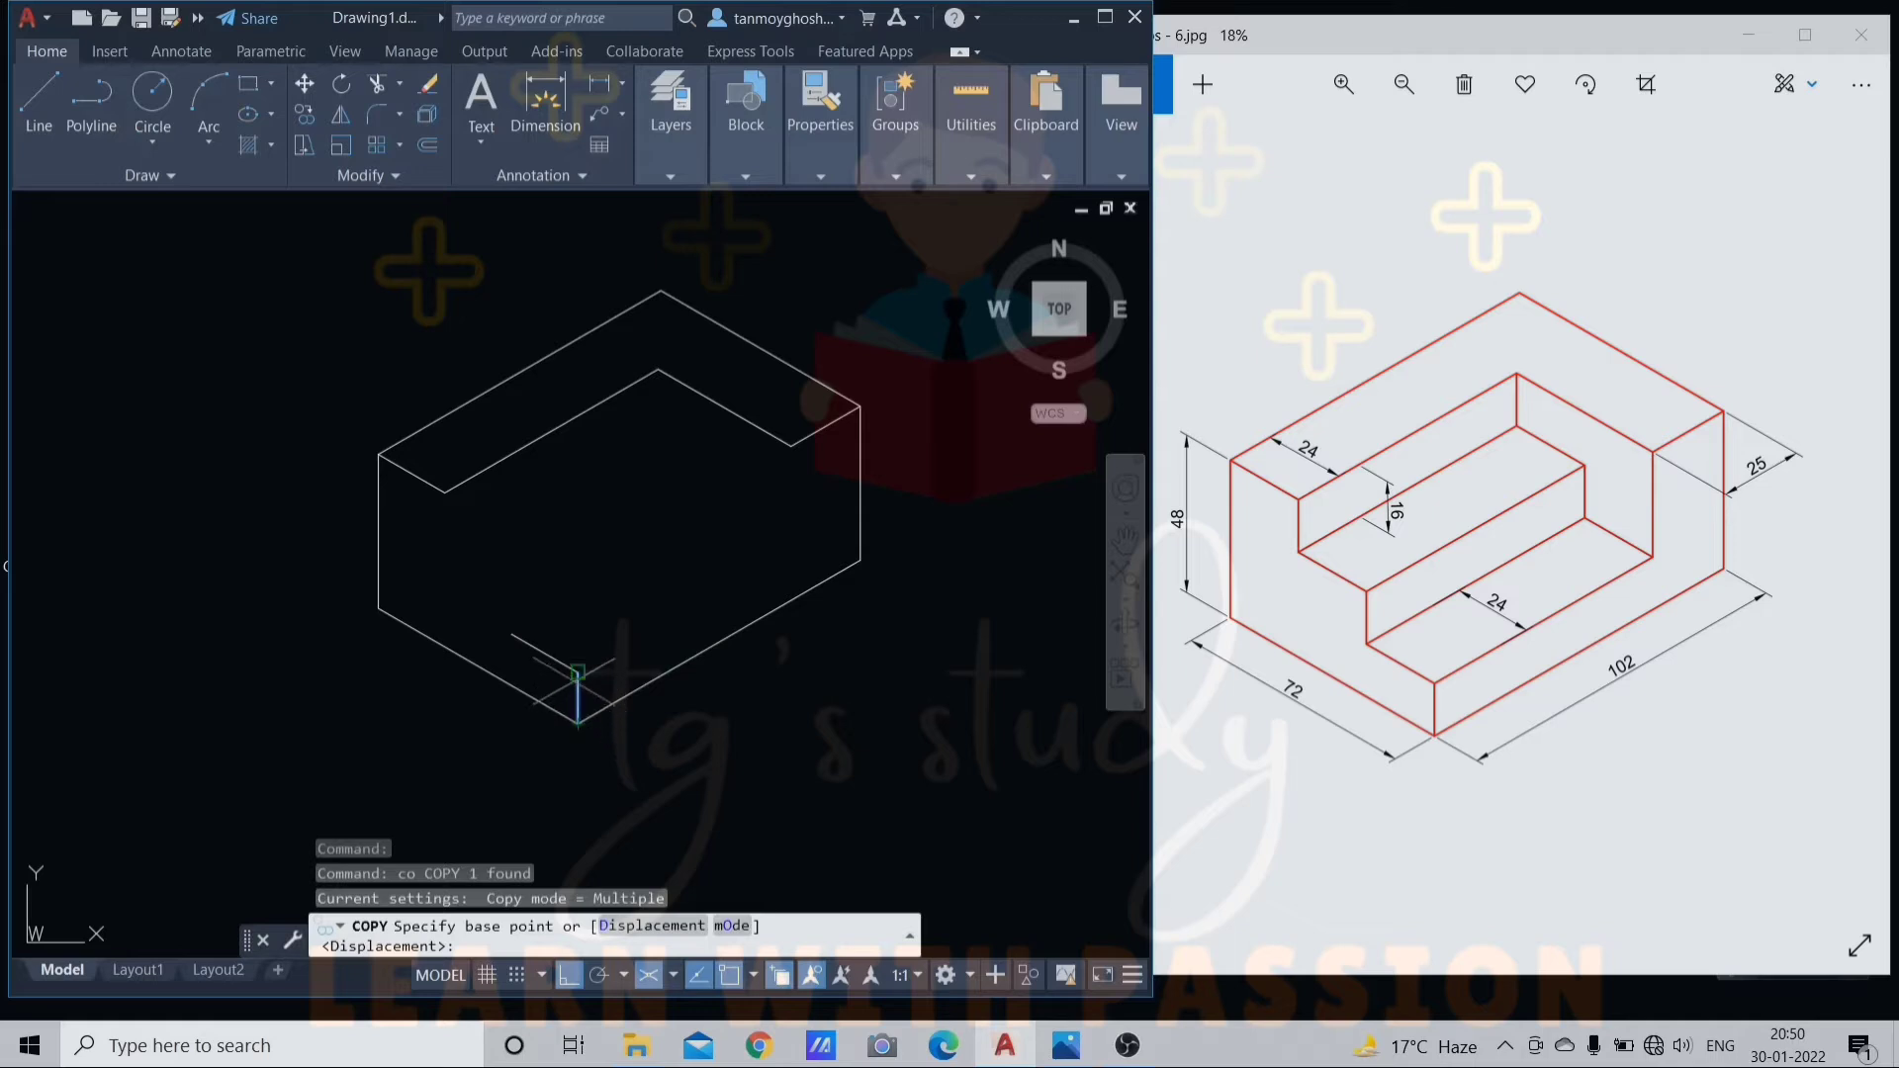
{"action": "left_click", "coordinate": [578, 673]}
{"action": "left_click", "coordinate": [445, 492]}
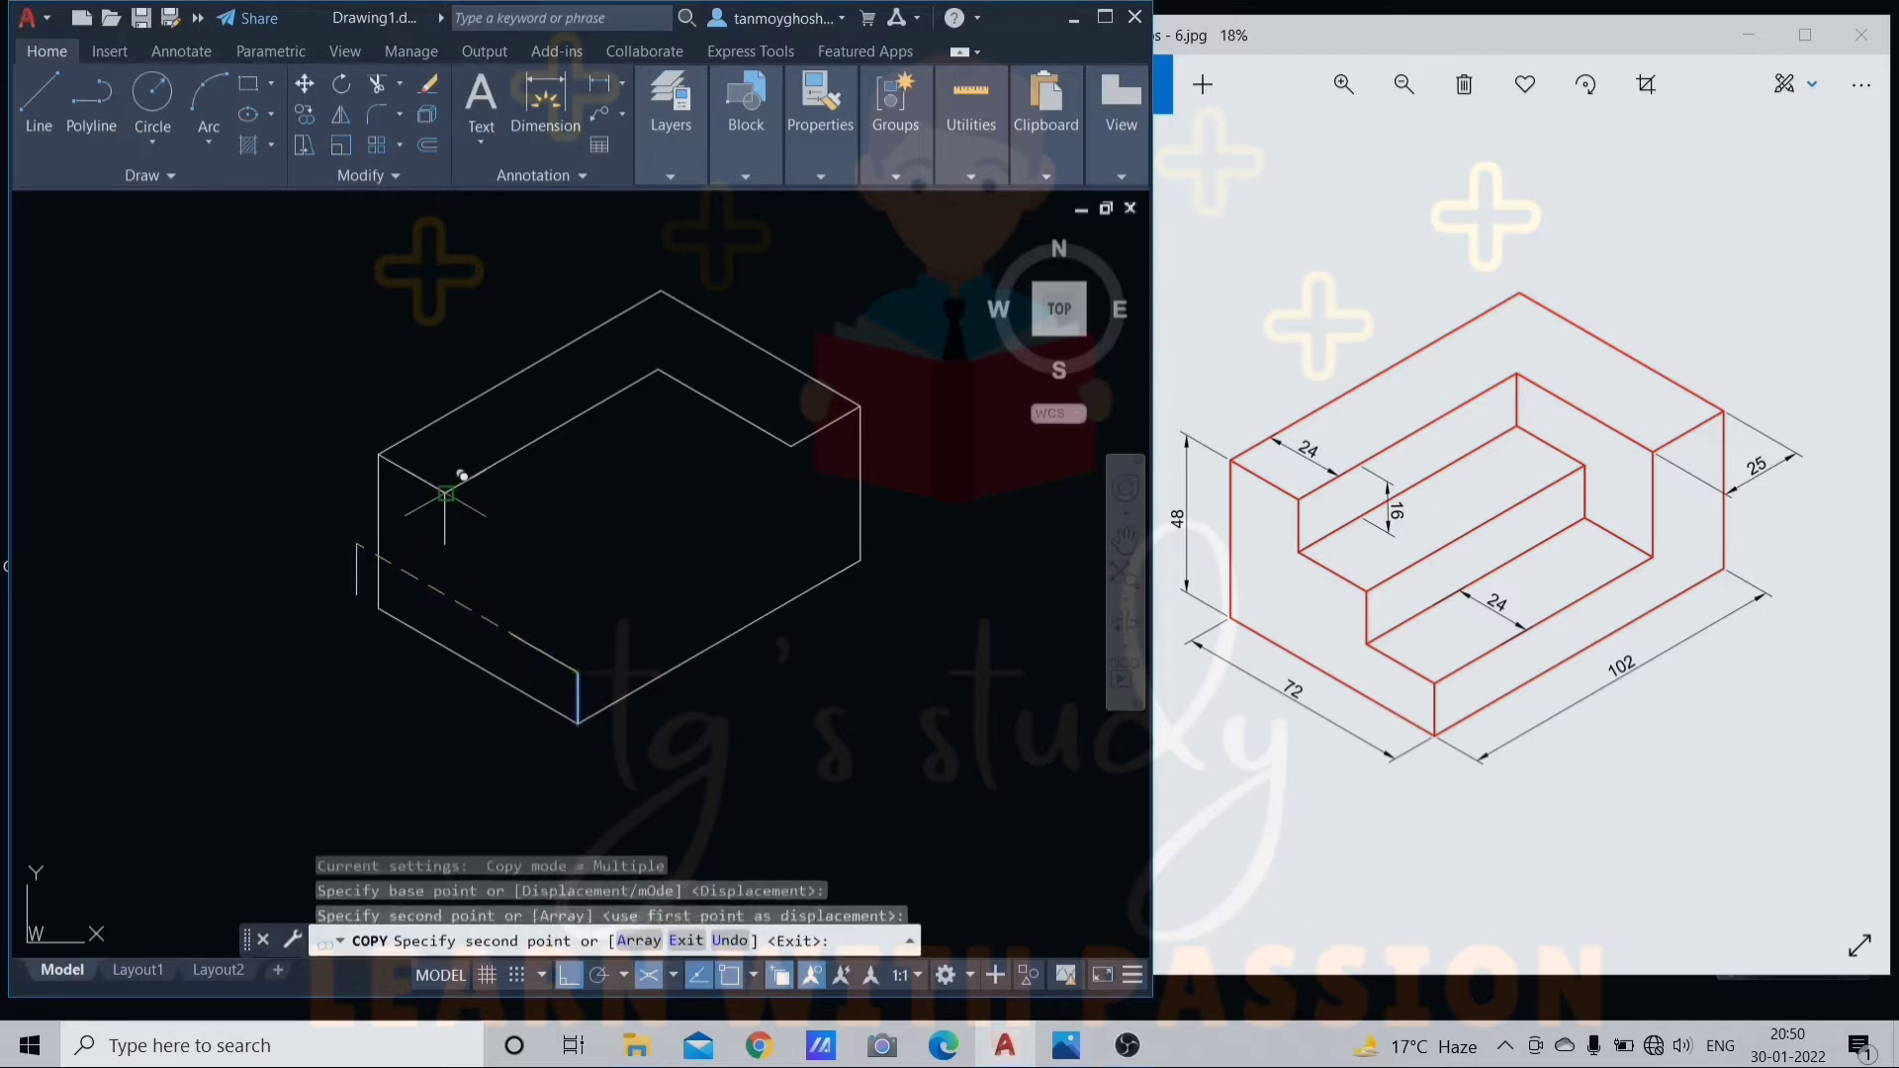
{"action": "key", "text": "Return"}
- Copy the lowest tread's short edge so its upper end meets the bottom of the uppermost riser
{"action": "left_click", "coordinate": [551, 655]}
{"action": "key", "text": "Return"}
{"action": "left_click", "coordinate": [511, 634]}
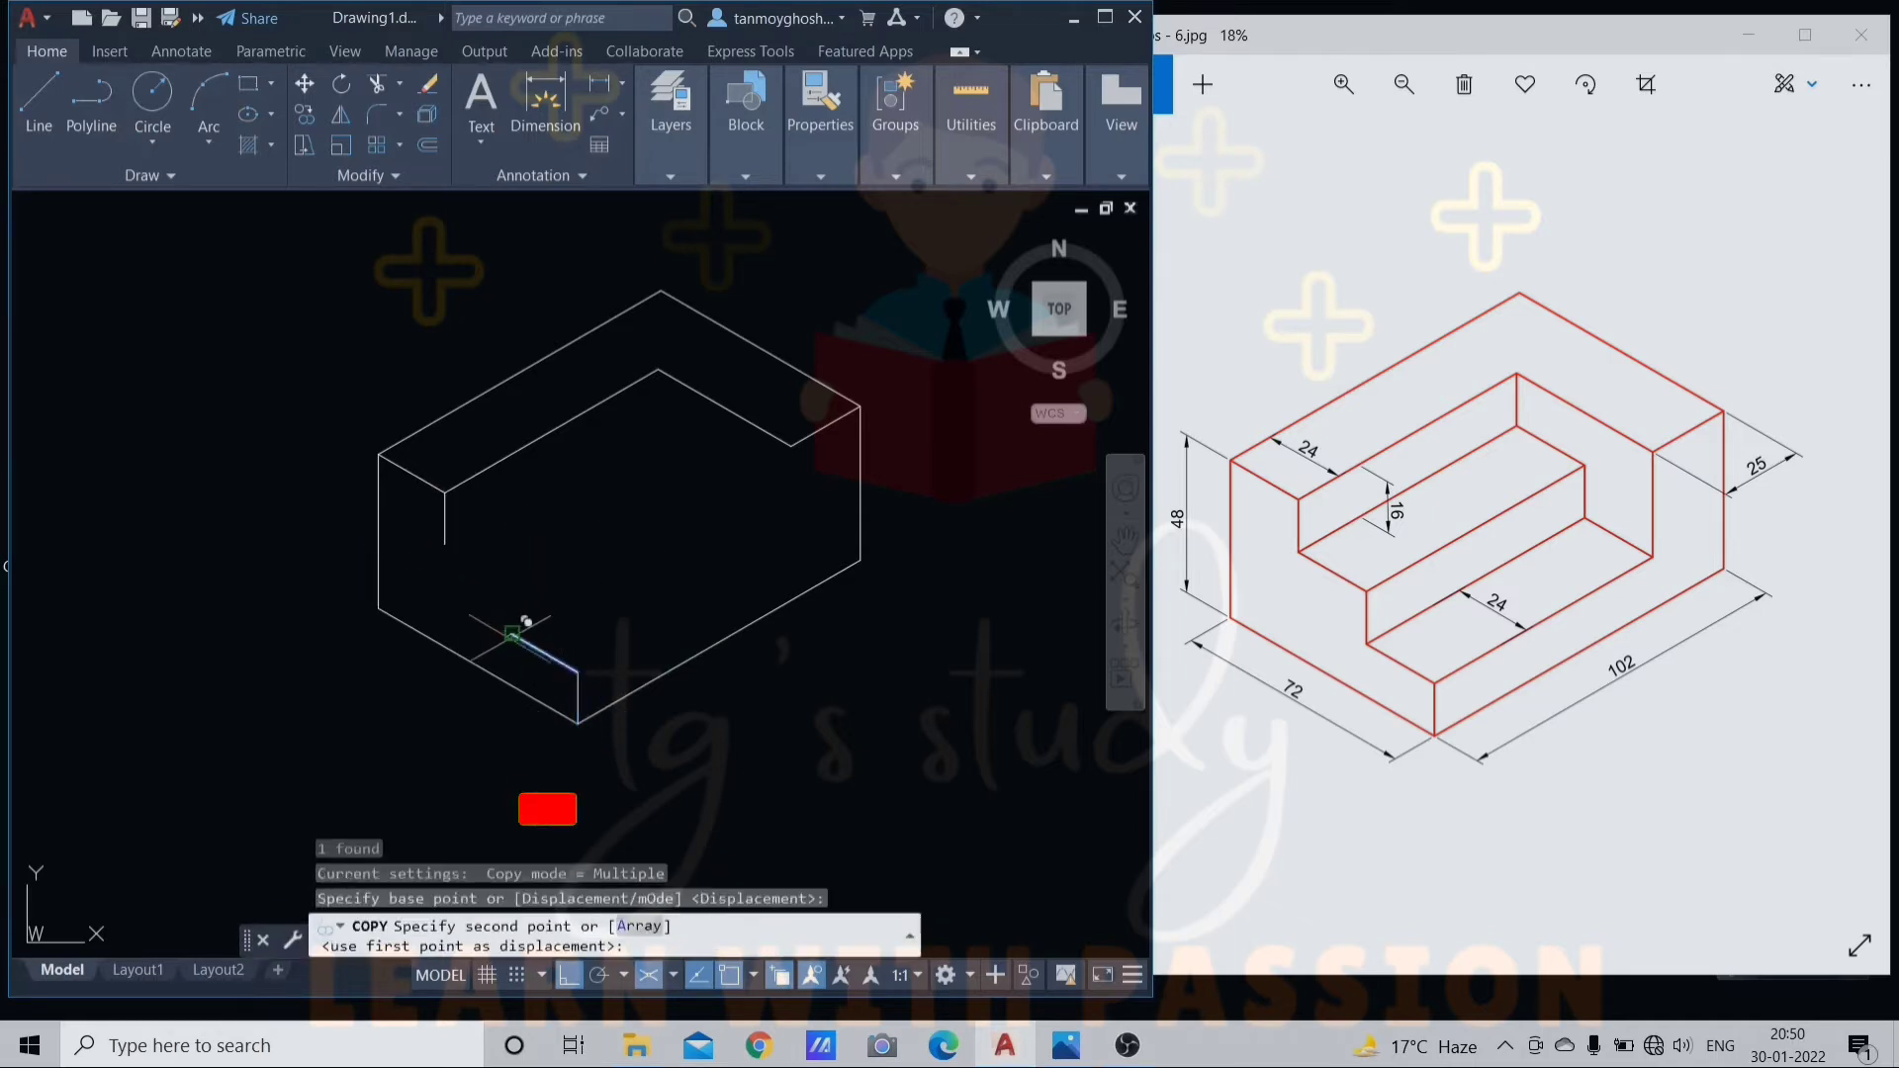
{"action": "left_click", "coordinate": [446, 544]}
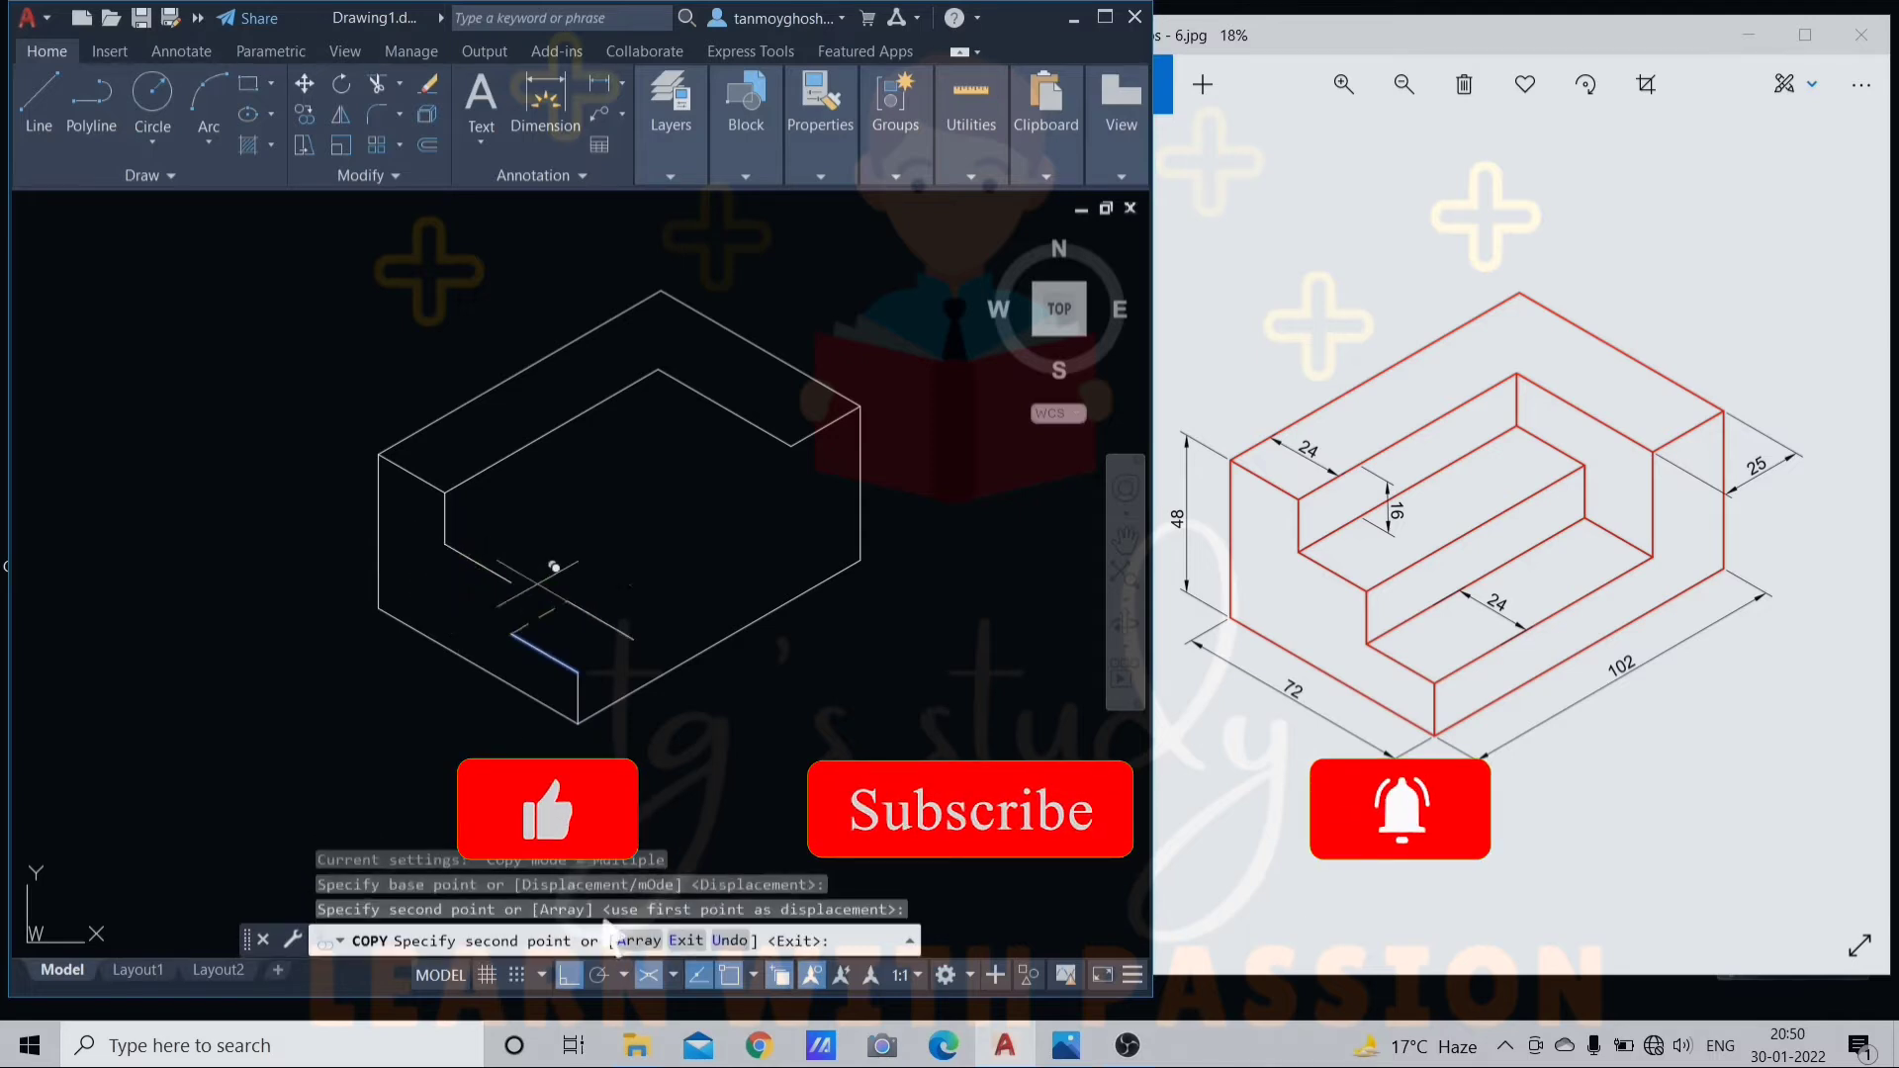
{"action": "key", "text": "Return"}
- Copy the front riser's vertical edge so its top meets the end of the upper tread edge, completing the stepped profile
{"action": "left_click", "coordinate": [575, 692]}
{"action": "key", "text": "Return"}
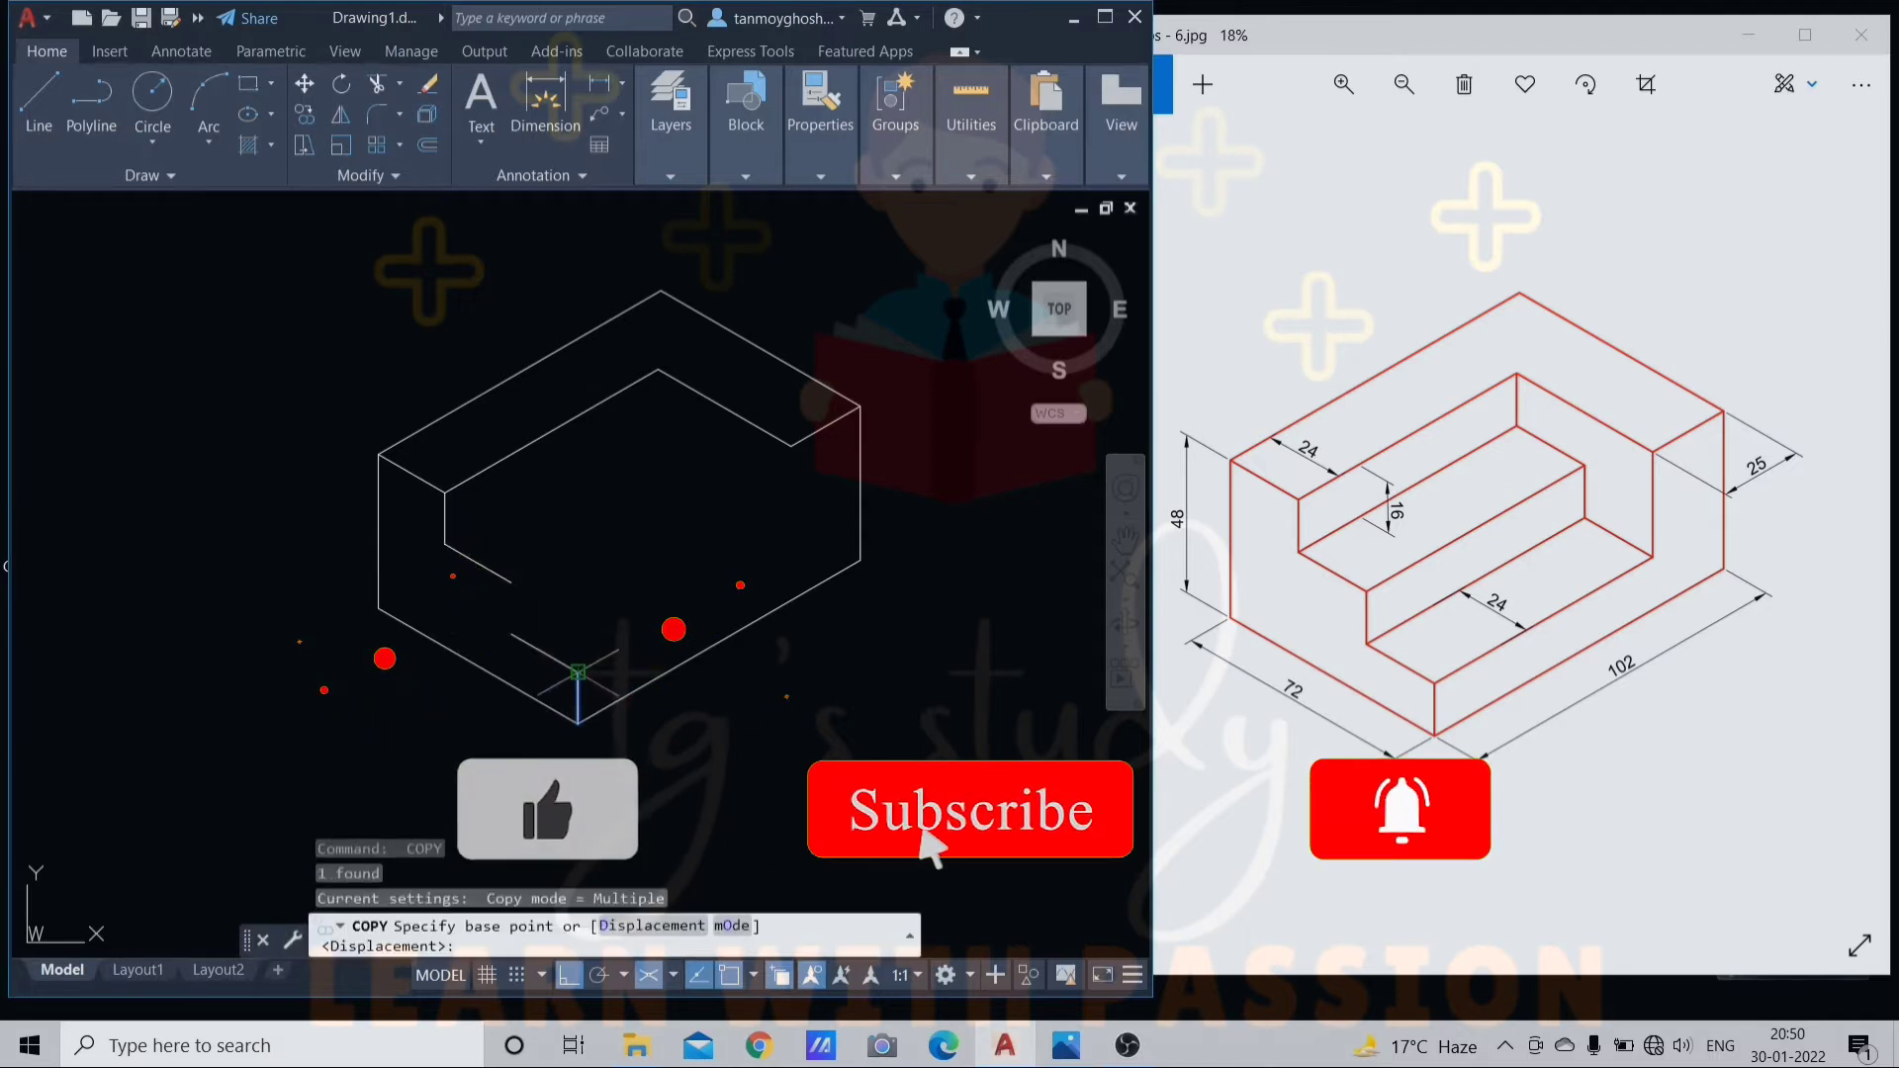
{"action": "left_click", "coordinate": [577, 672]}
{"action": "left_click", "coordinate": [512, 583]}
{"action": "key", "text": "Escape"}
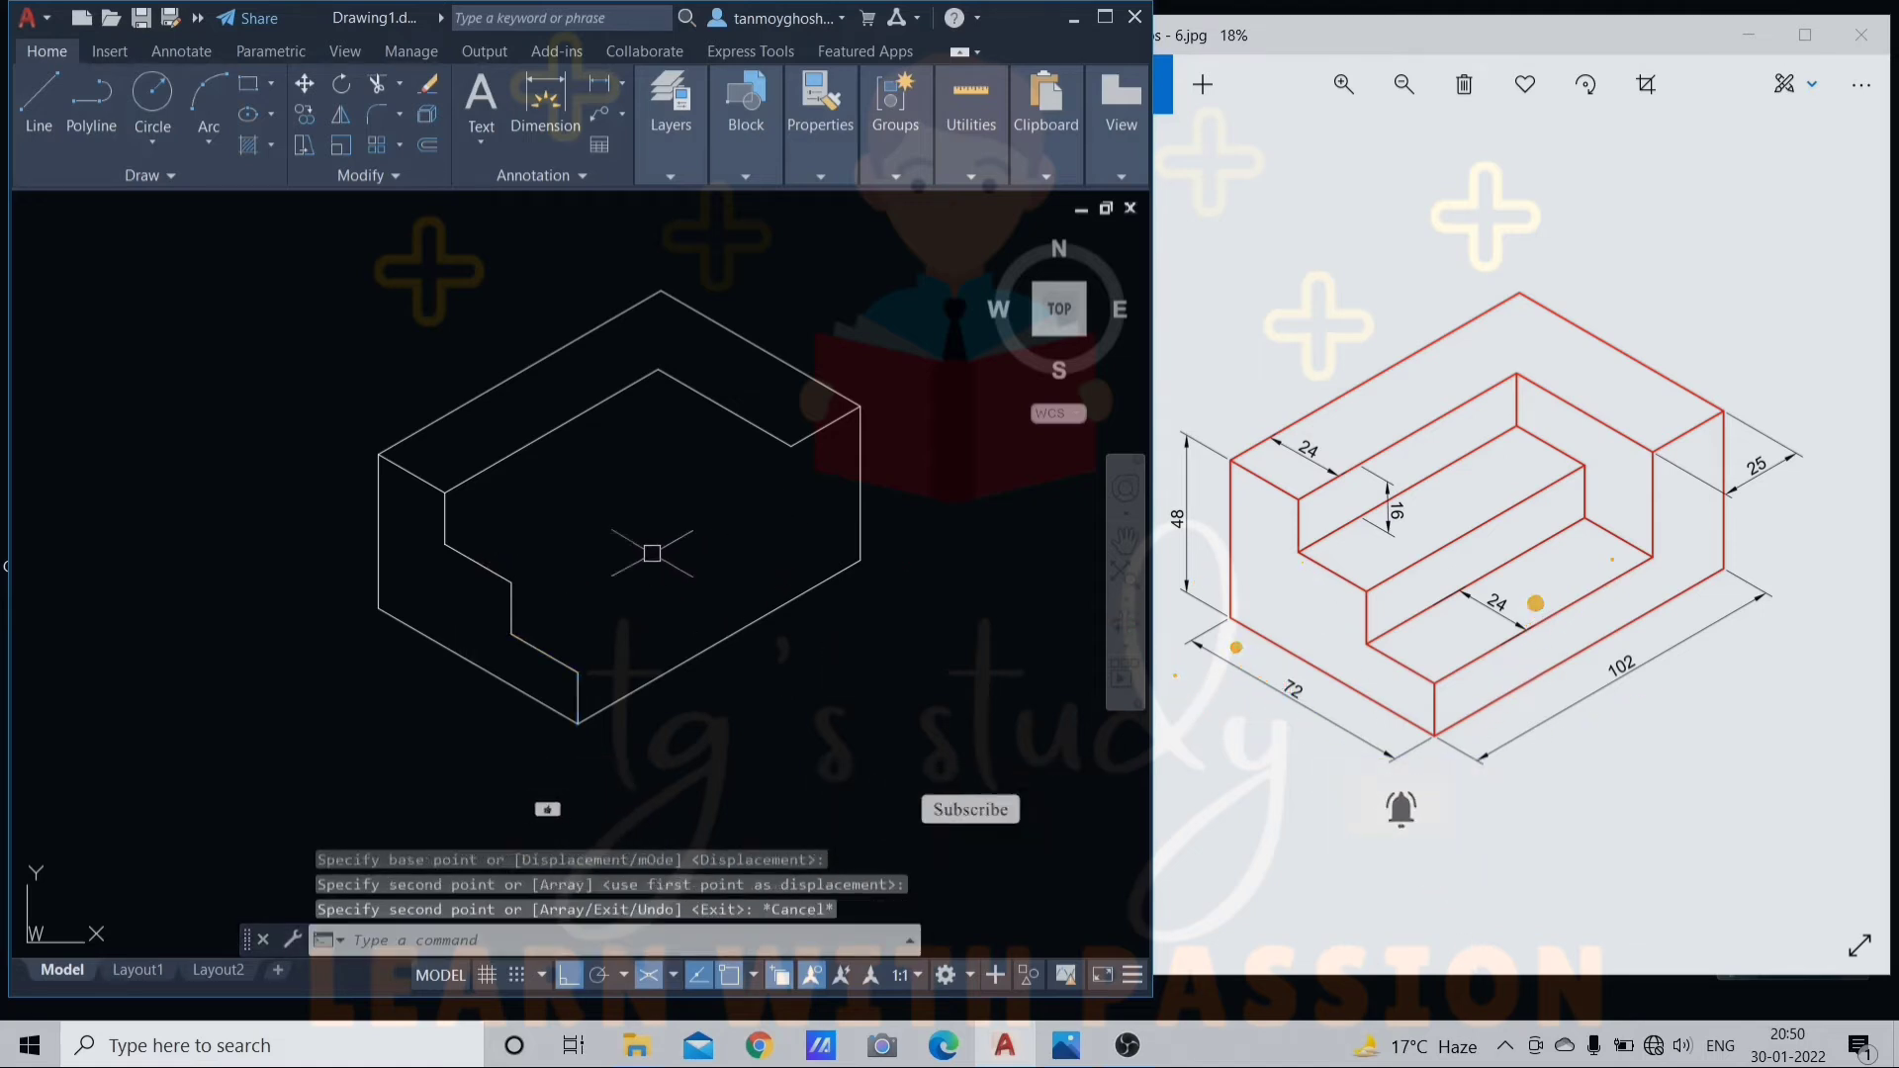
- Copy the five lines of the stepped profile from their top end to the inner back corner of the top face
{"action": "left_click", "coordinate": [512, 516]}
{"action": "left_click", "coordinate": [442, 547]}
{"action": "left_click", "coordinate": [534, 569]}
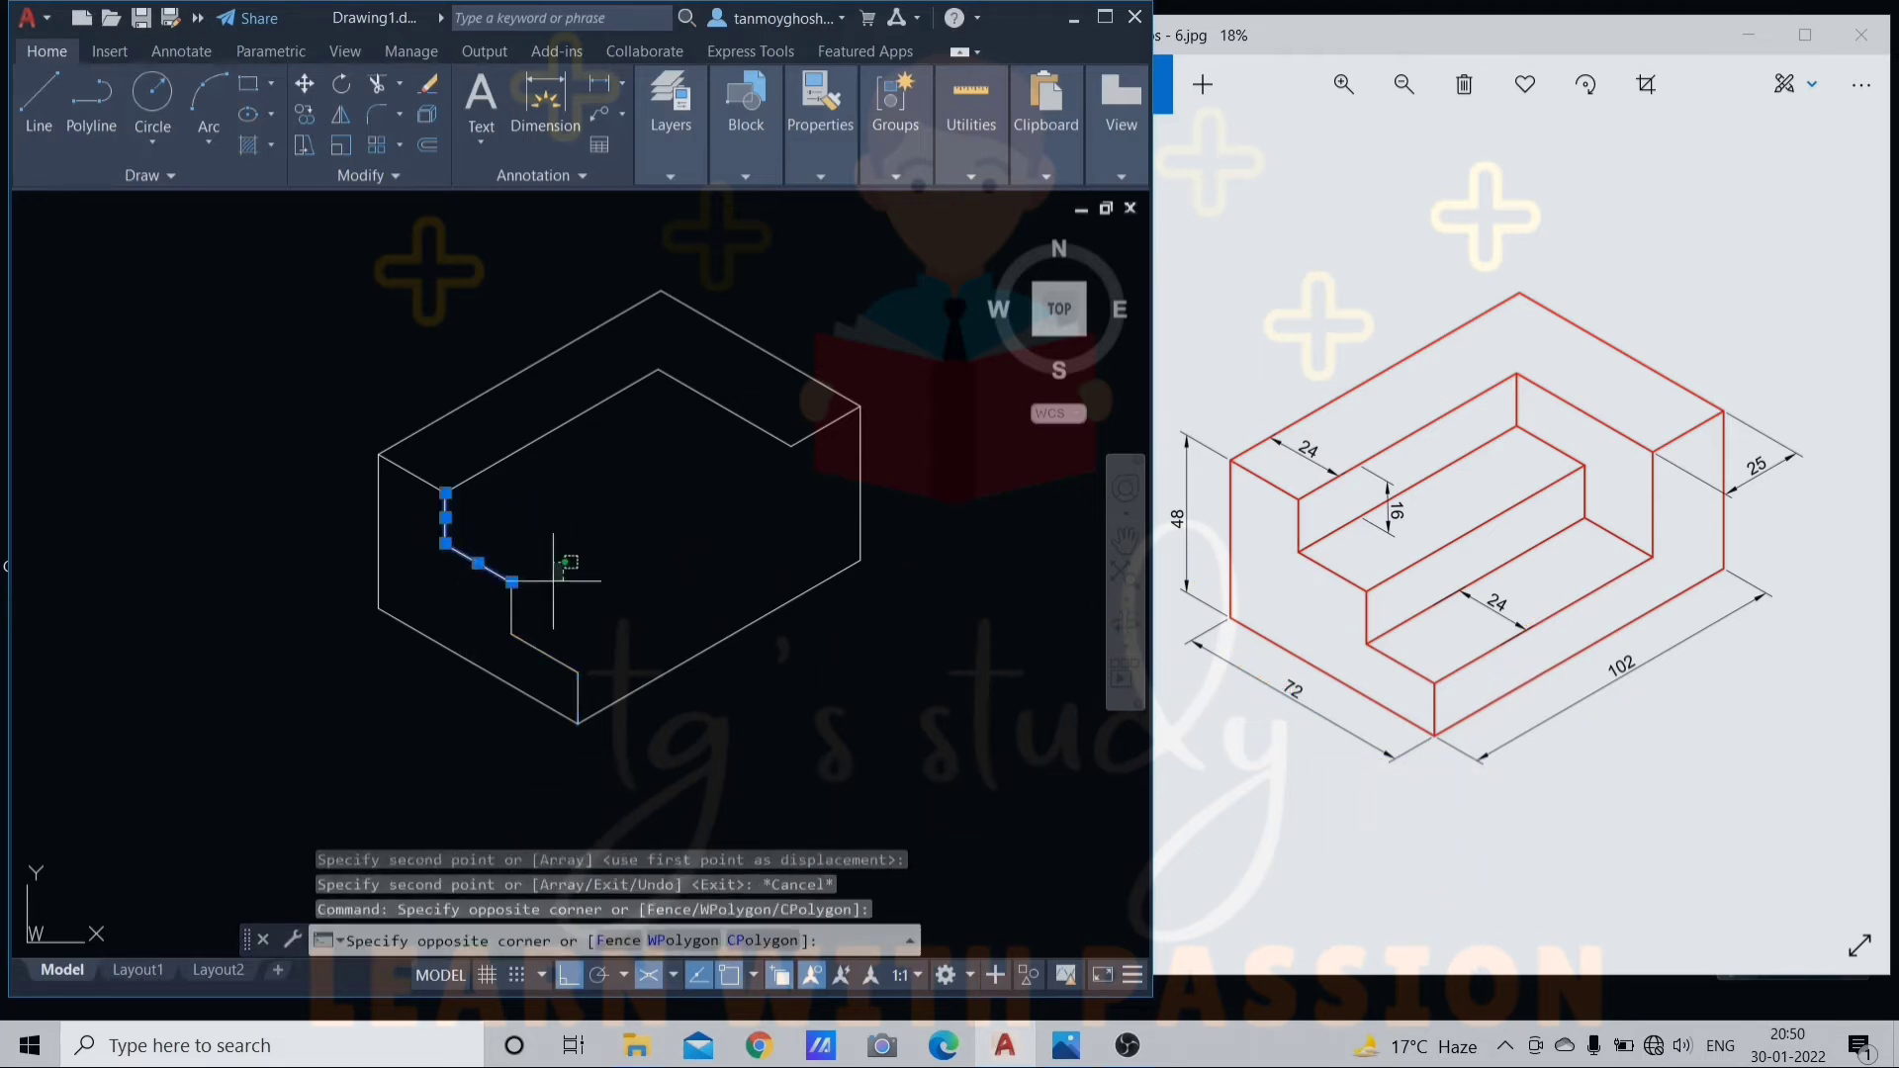
{"action": "left_click", "coordinate": [501, 620]}
{"action": "left_click", "coordinate": [606, 629]}
{"action": "left_click", "coordinate": [550, 681]}
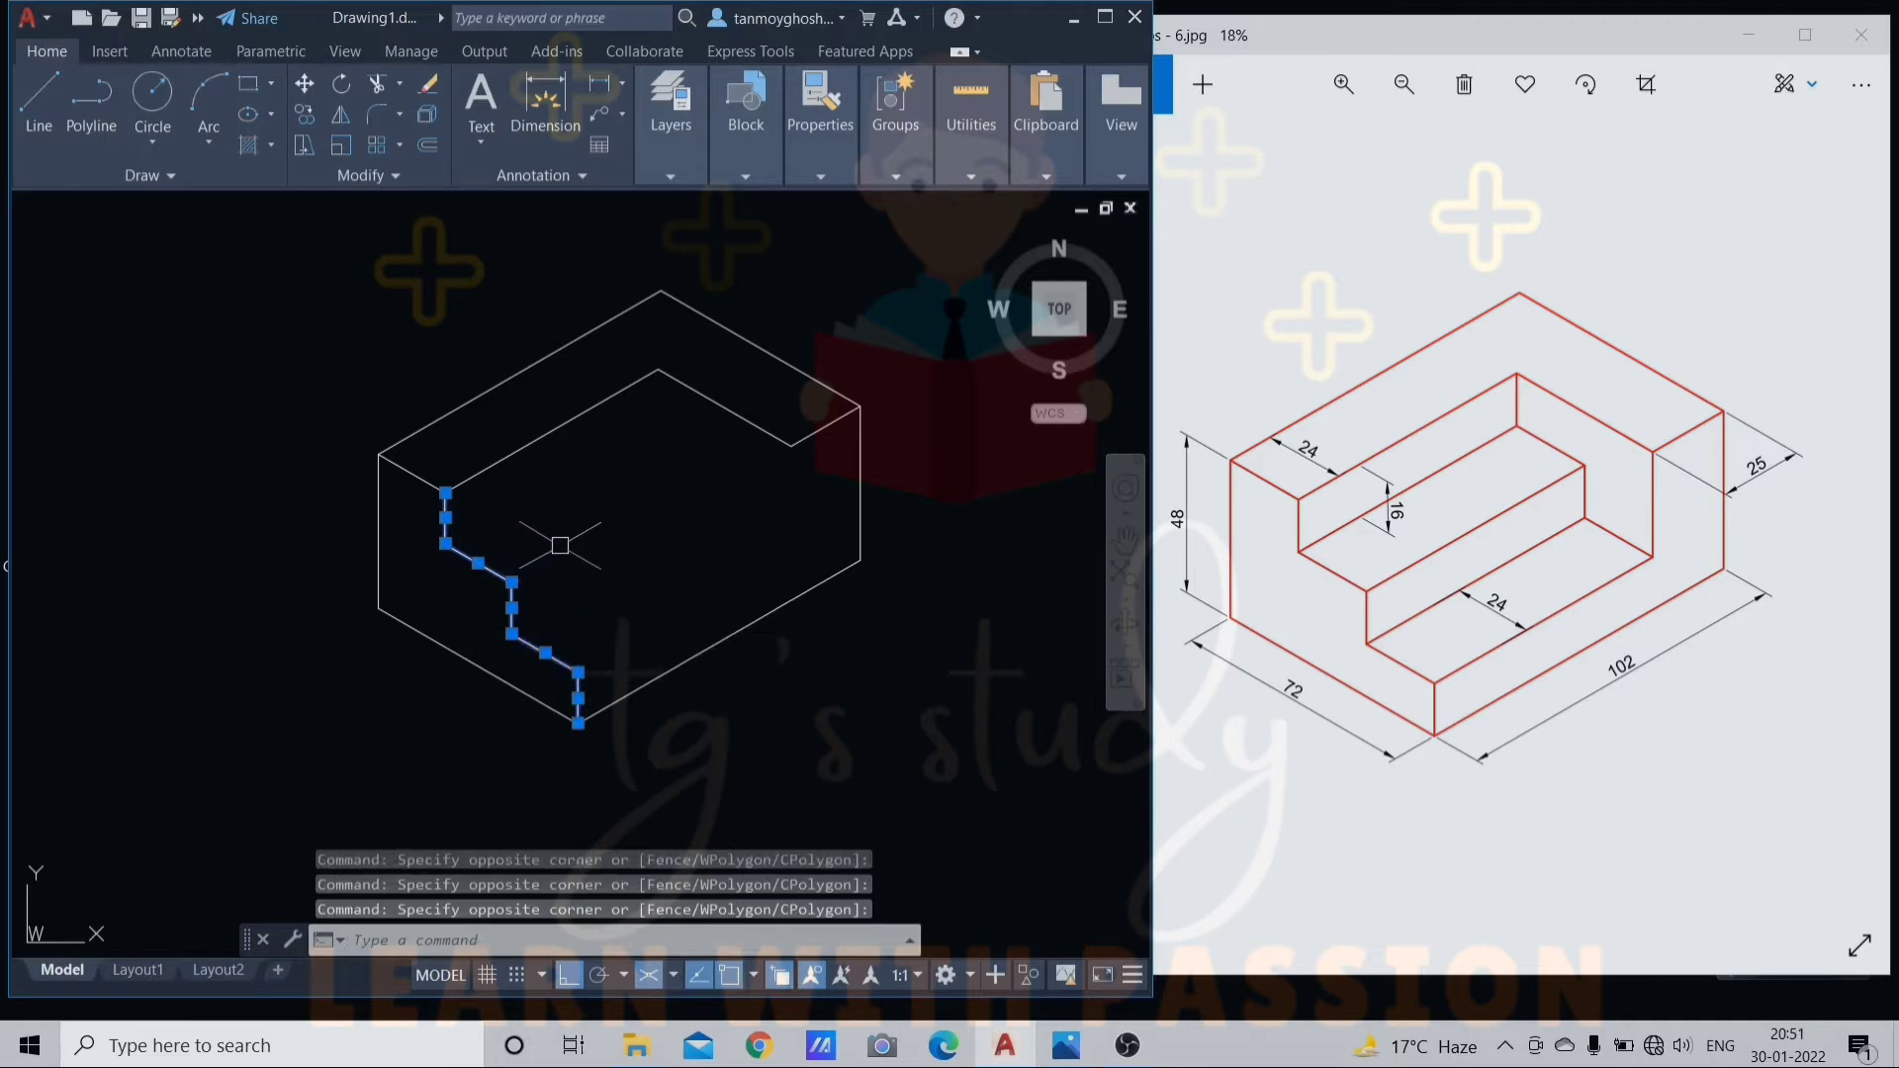
{"action": "type", "text": "co"}
{"action": "key", "text": "Return"}
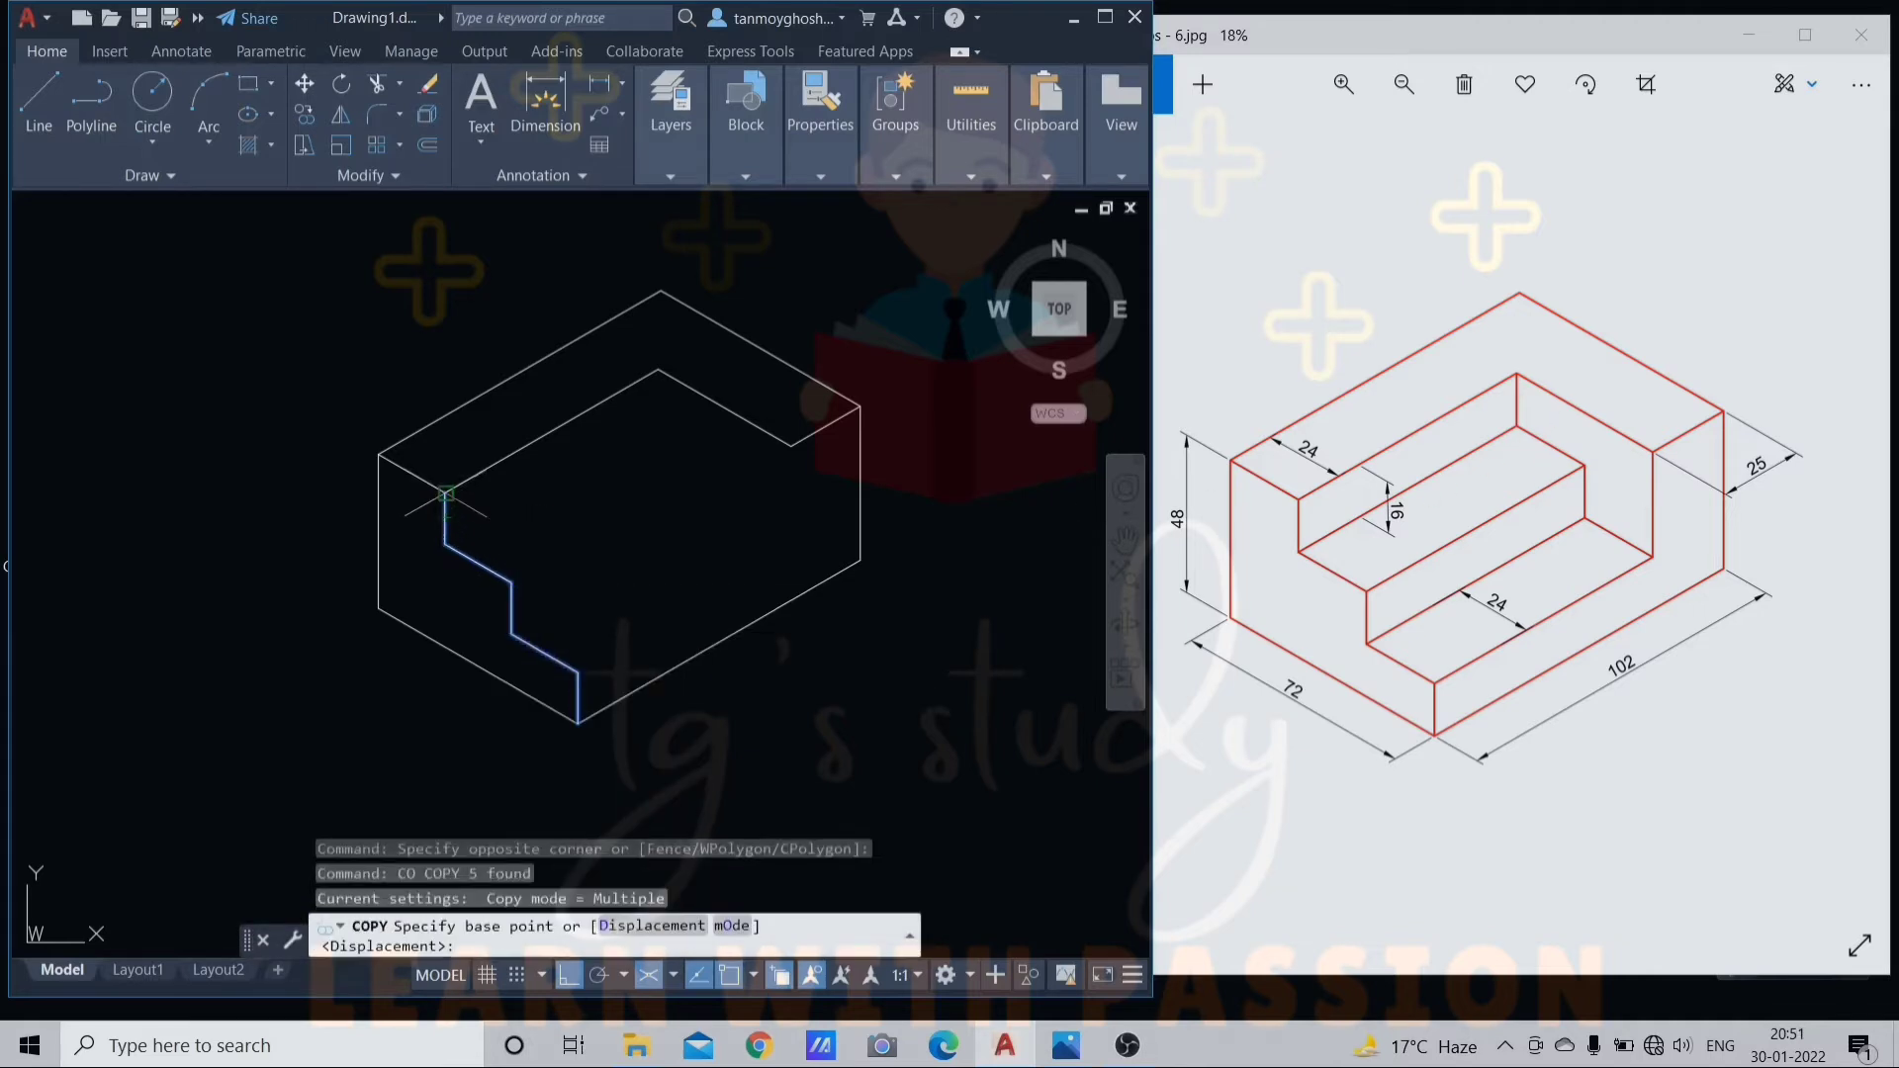
{"action": "left_click", "coordinate": [446, 494]}
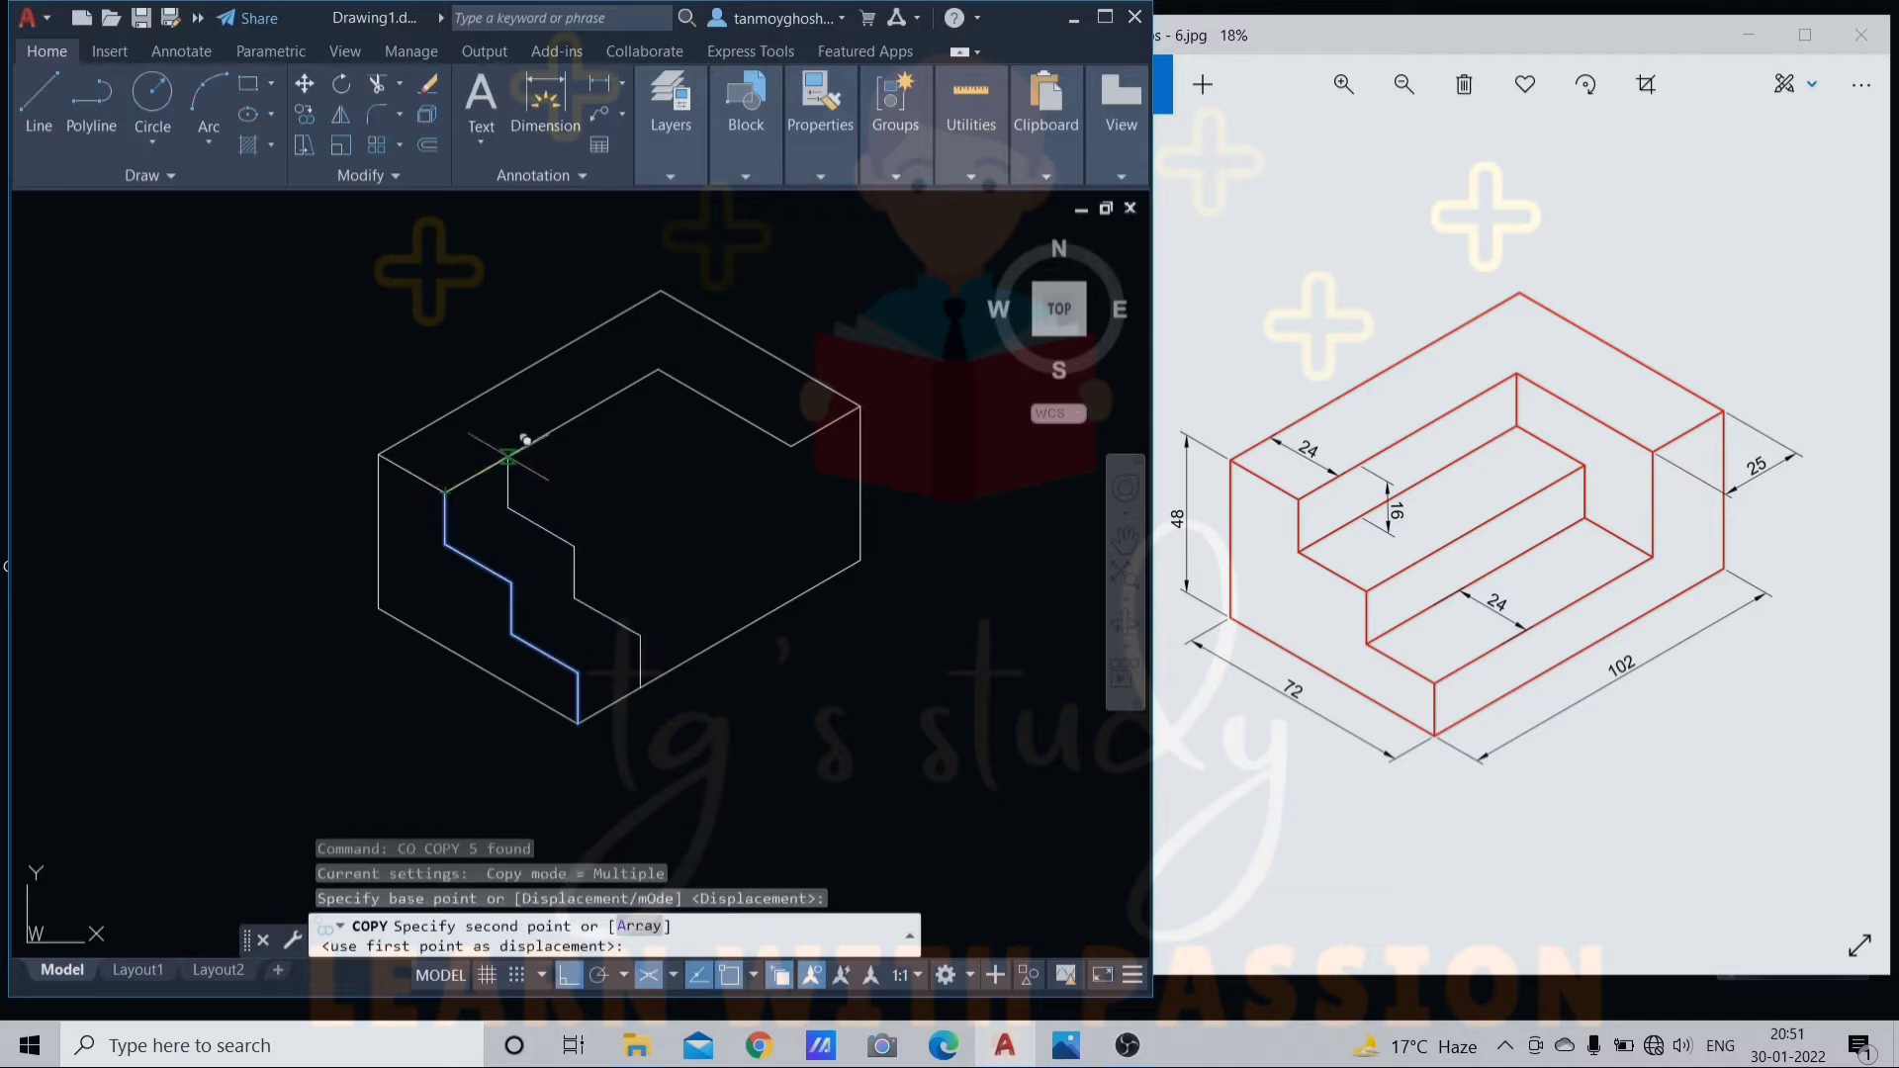
{"action": "left_click", "coordinate": [659, 370]}
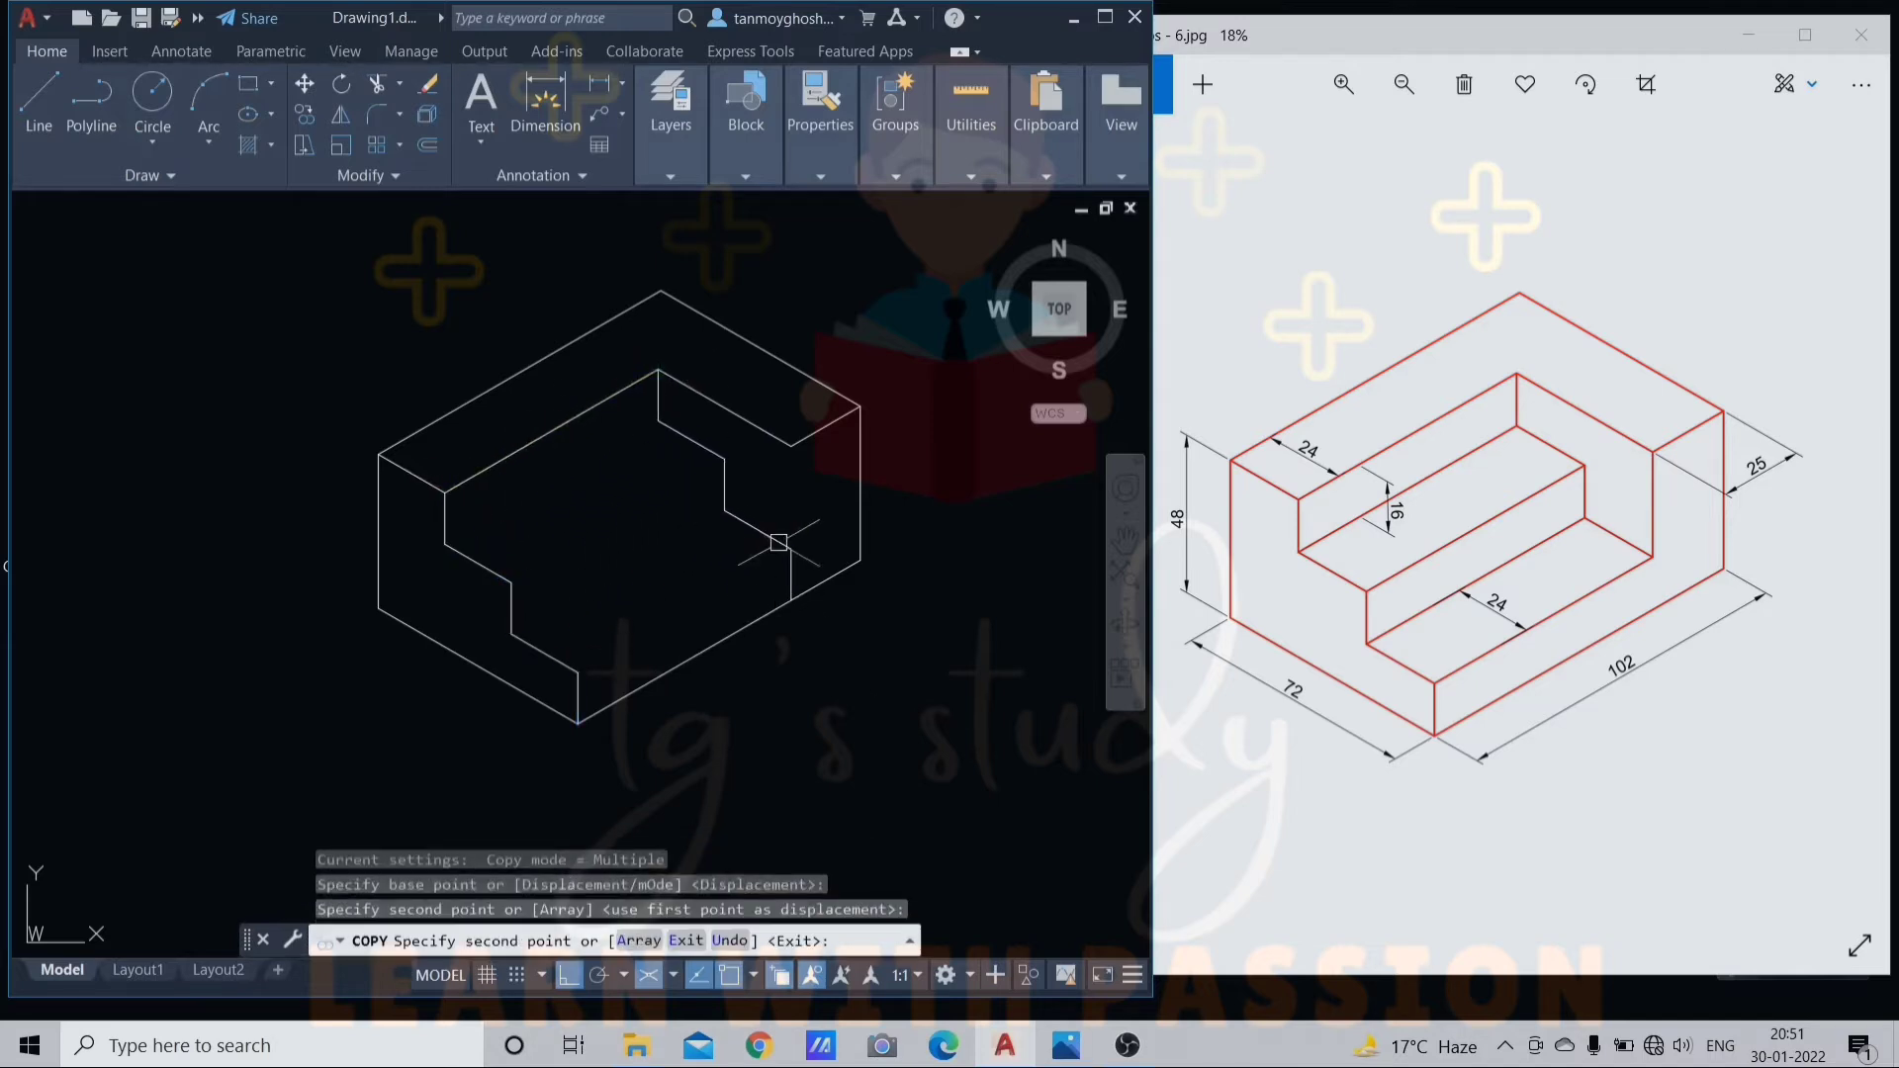
{"action": "key", "text": "Escape"}
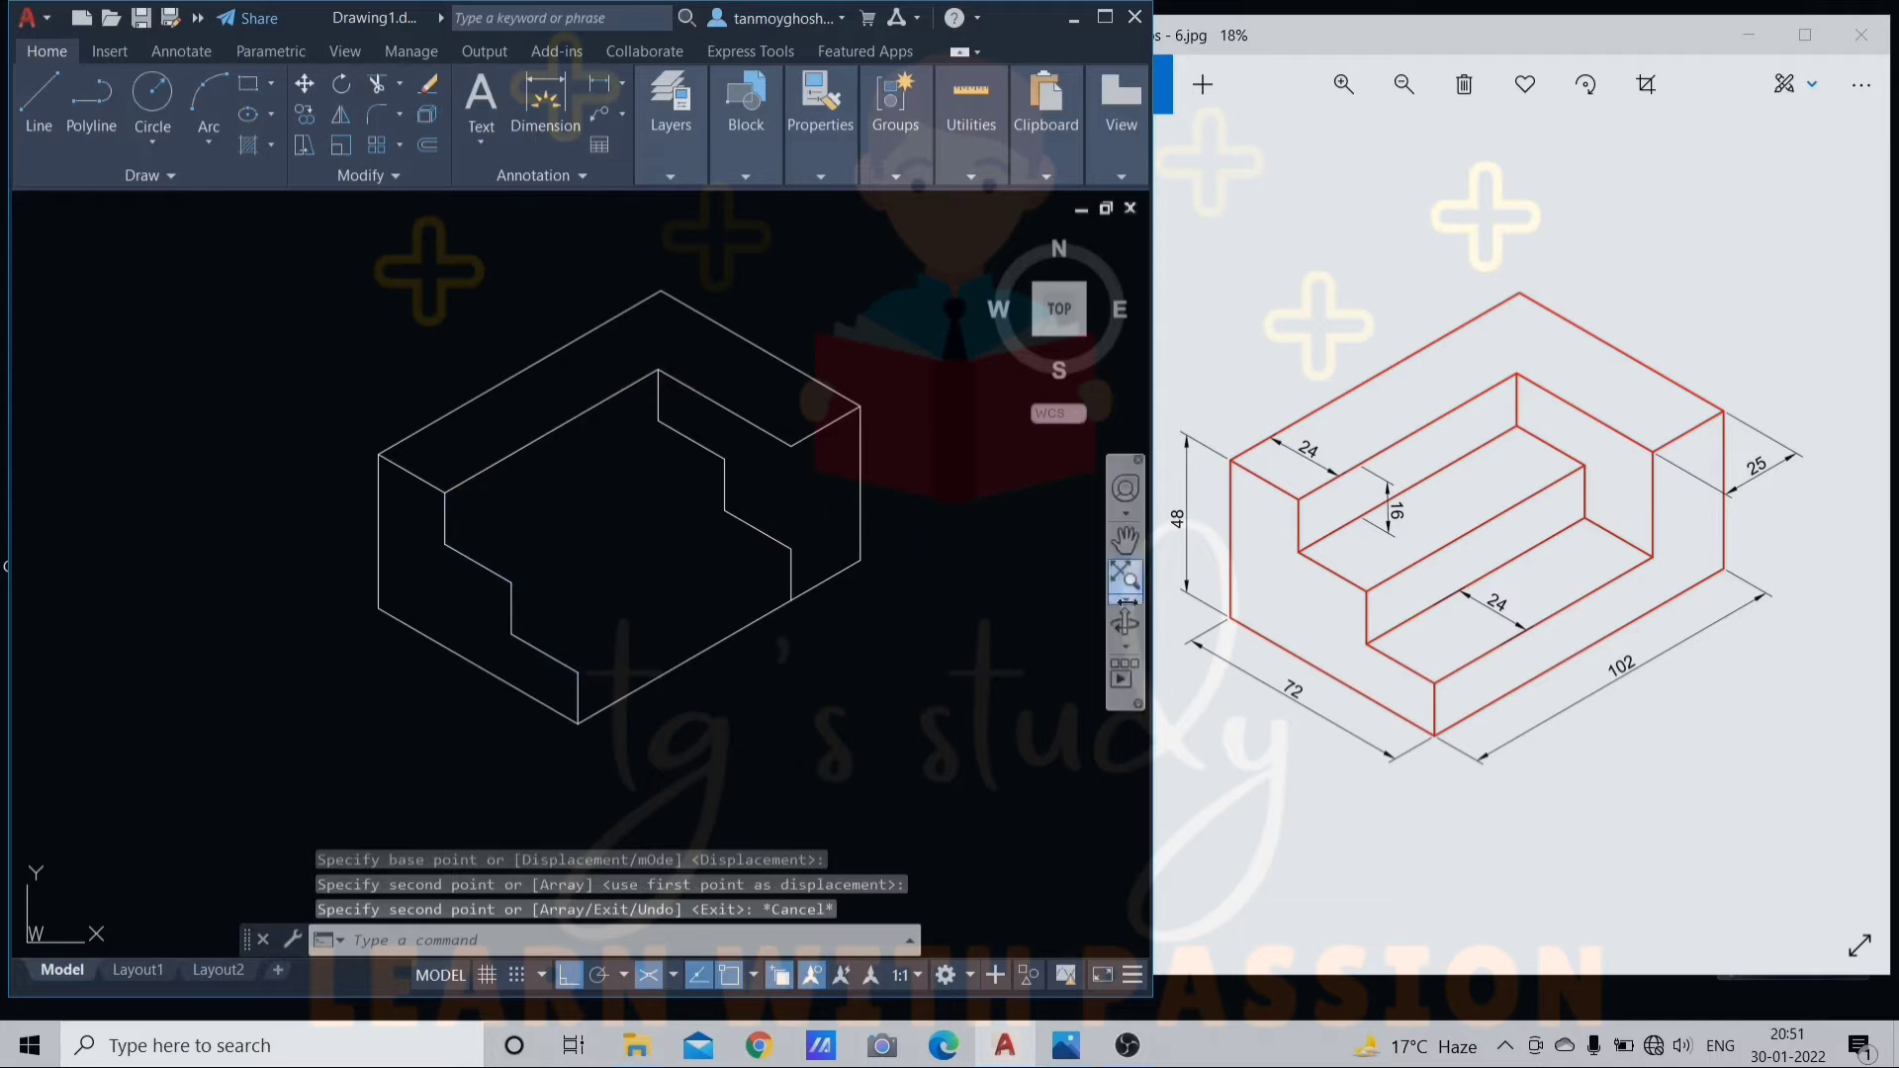
- Draw a line from the front riser's top to the copied profile's lowest tread corner, then up to the inner right corner of the top face
{"action": "type", "text": "l"}
{"action": "key", "text": "Return"}
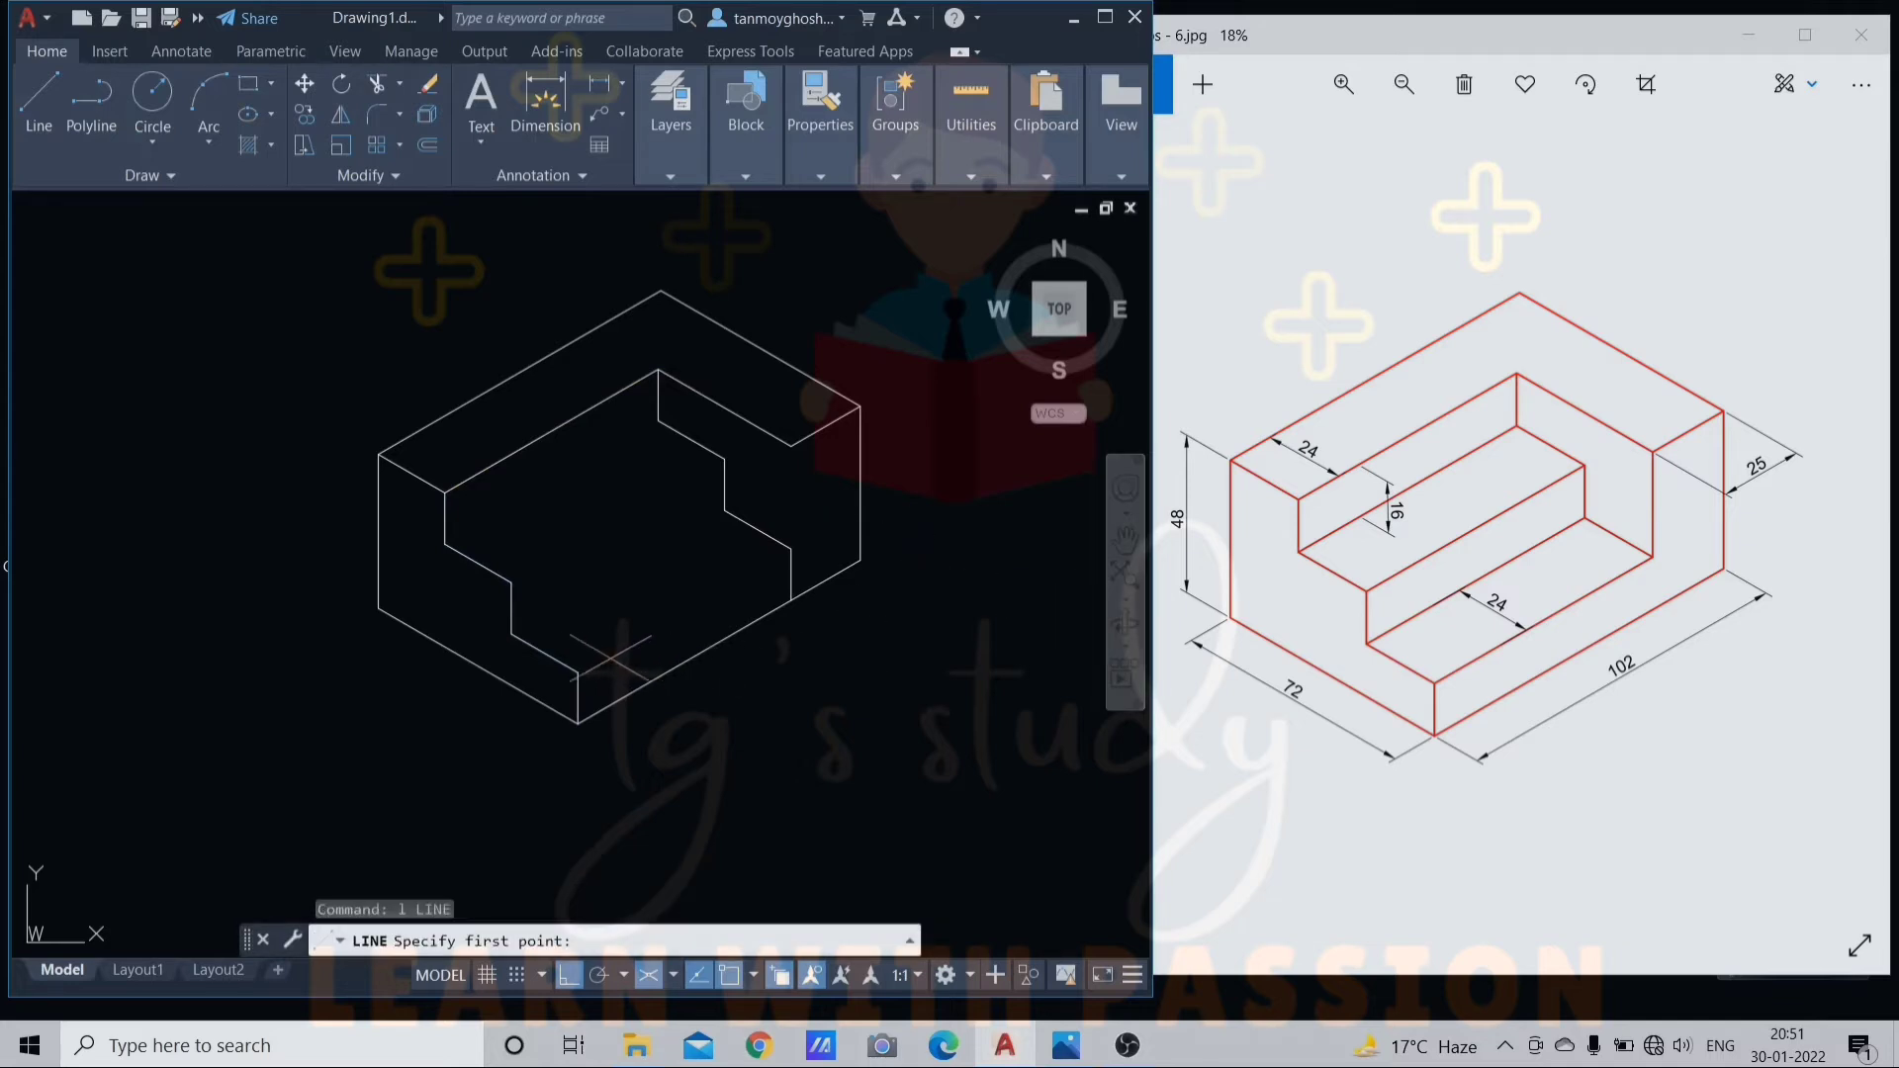
{"action": "left_click", "coordinate": [579, 672]}
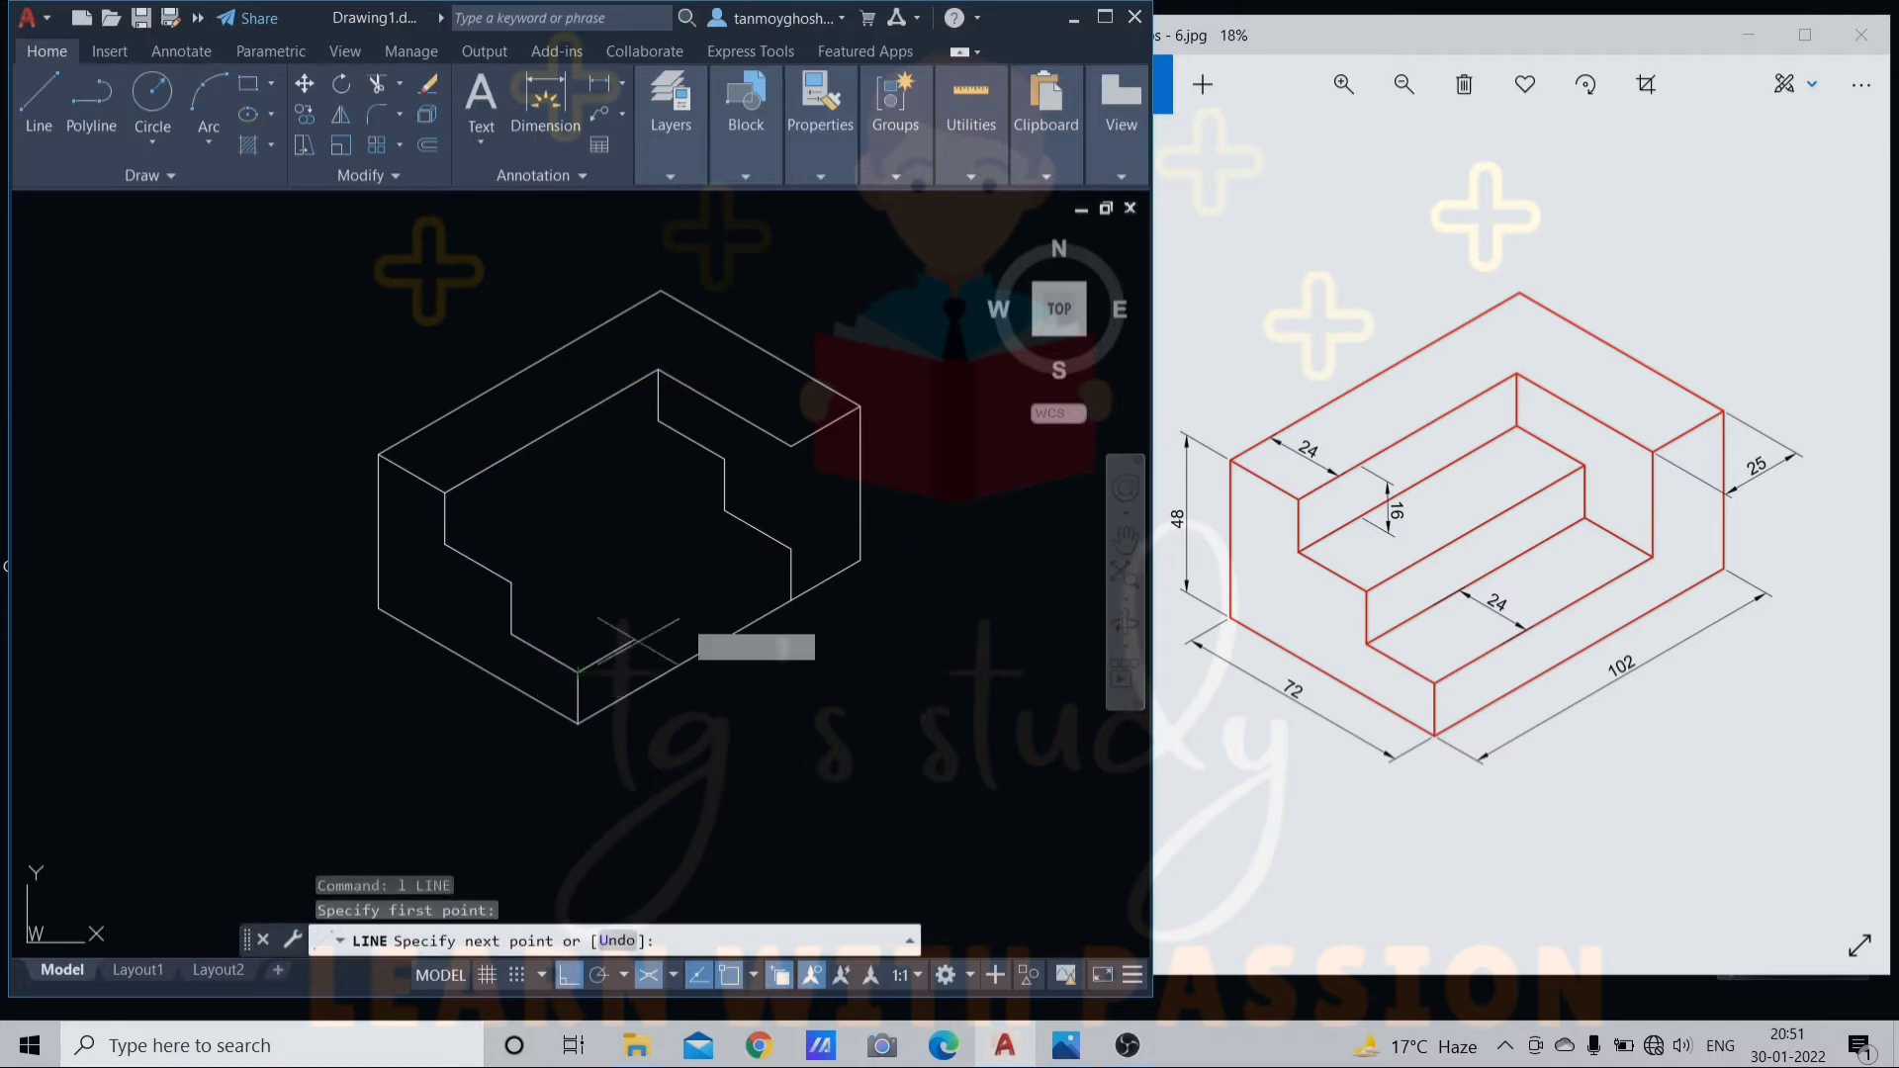
{"action": "left_click", "coordinate": [792, 549]}
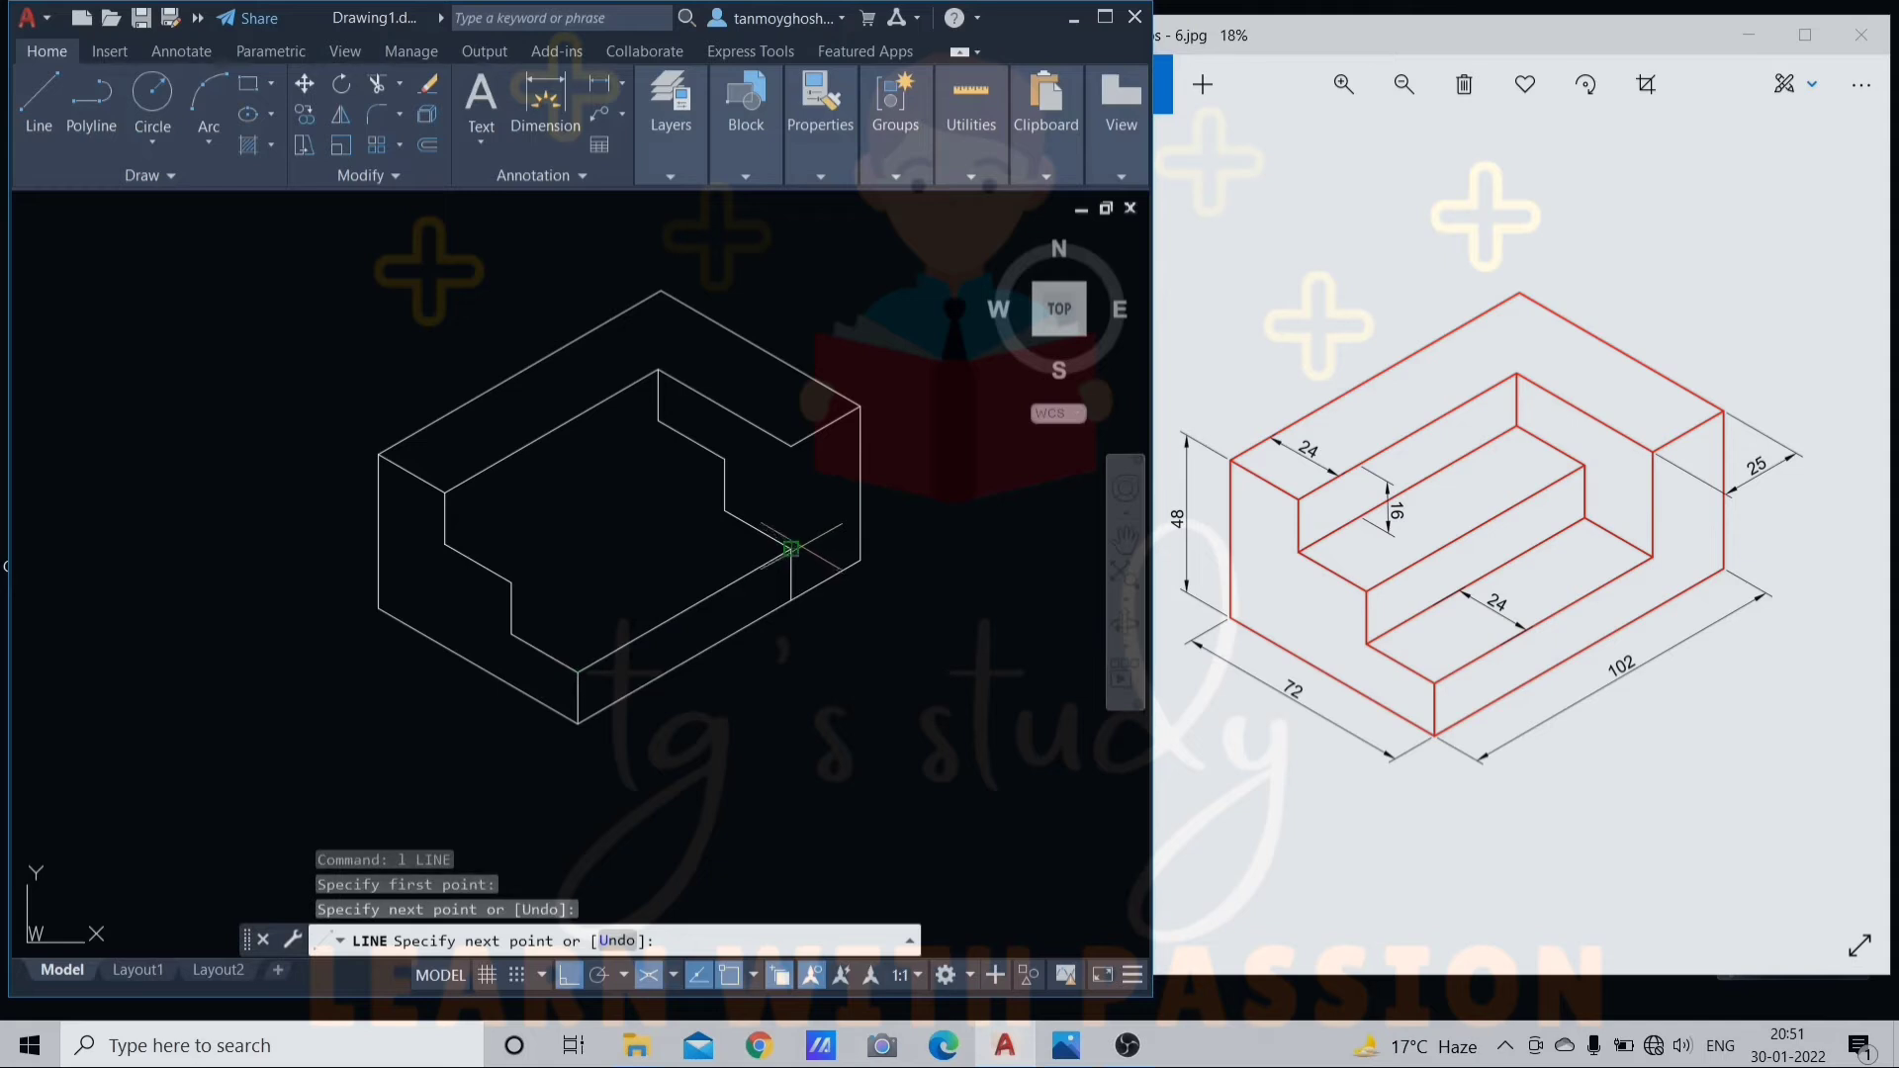
{"action": "left_click", "coordinate": [792, 447]}
{"action": "key", "text": "Escape"}
- Delete the copied profile's lowest riser, below the right end of the long front step edge
{"action": "left_click", "coordinate": [791, 577]}
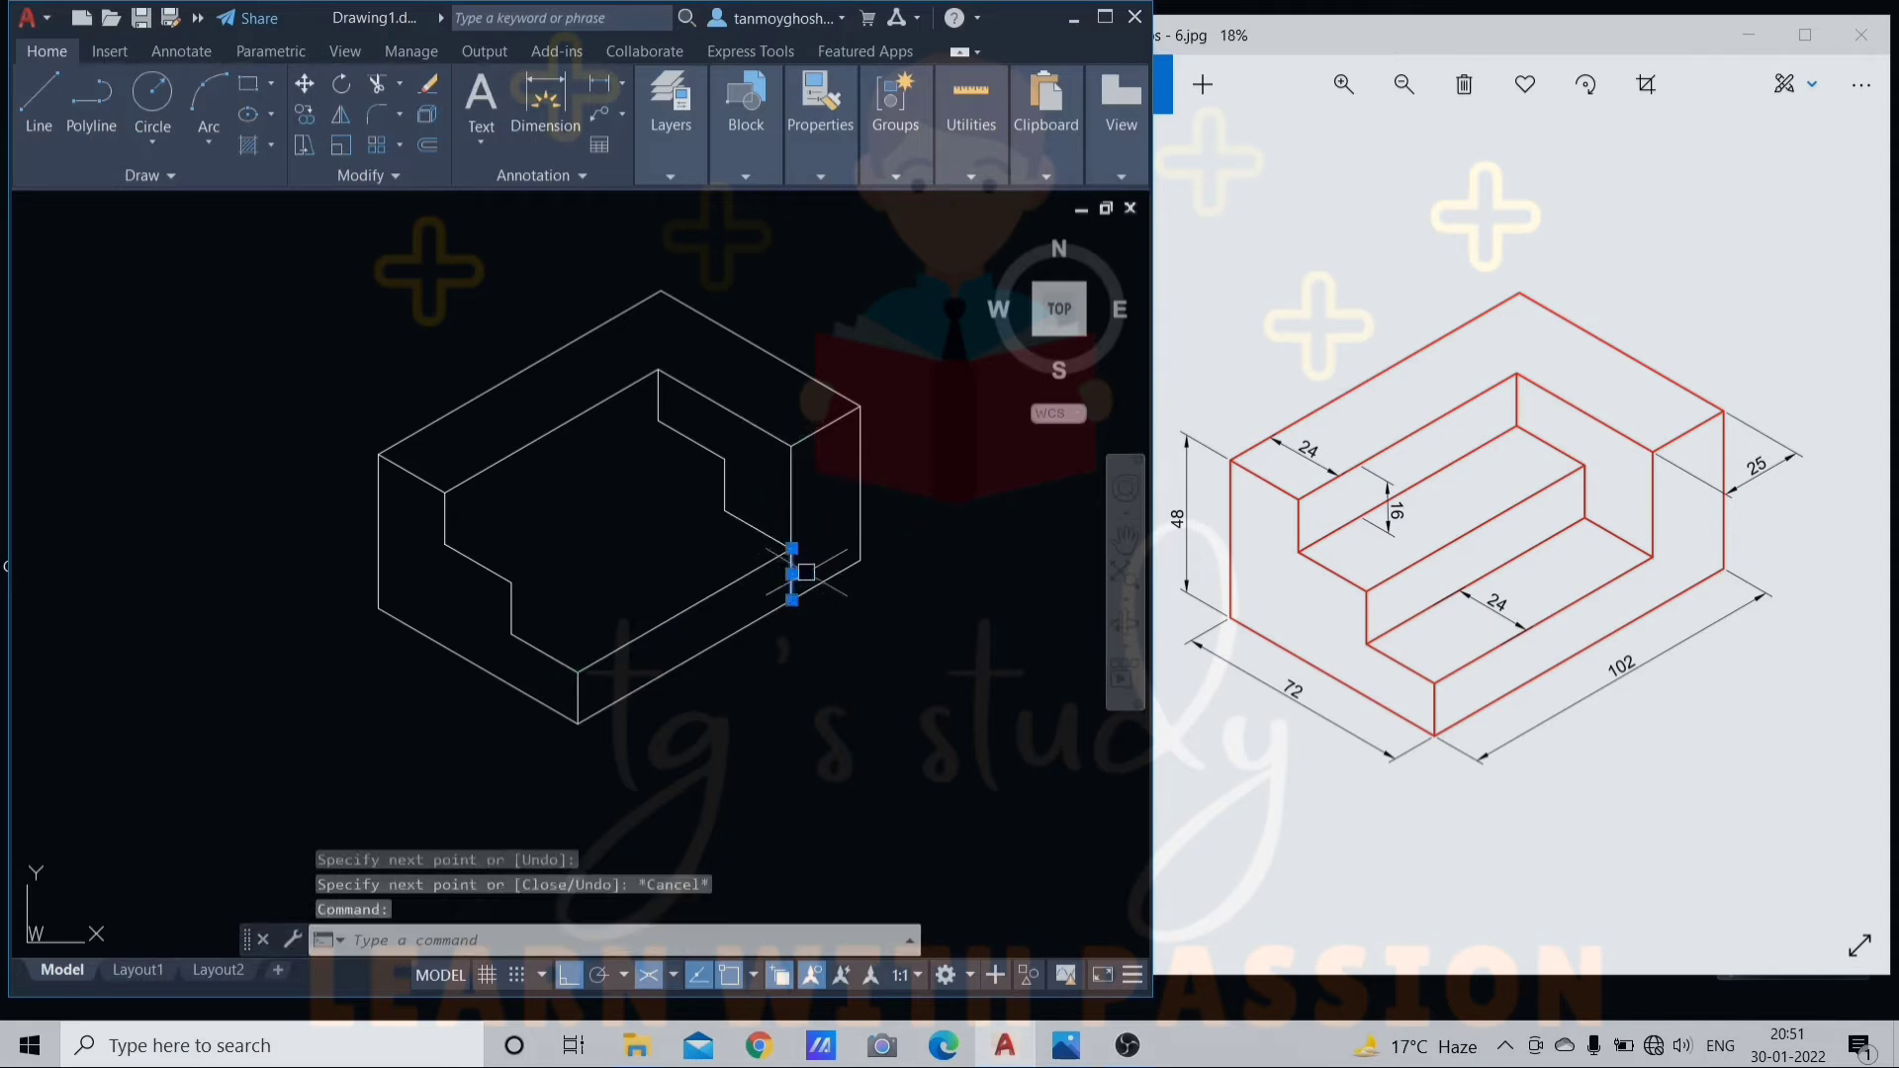
{"action": "key", "text": "Delete"}
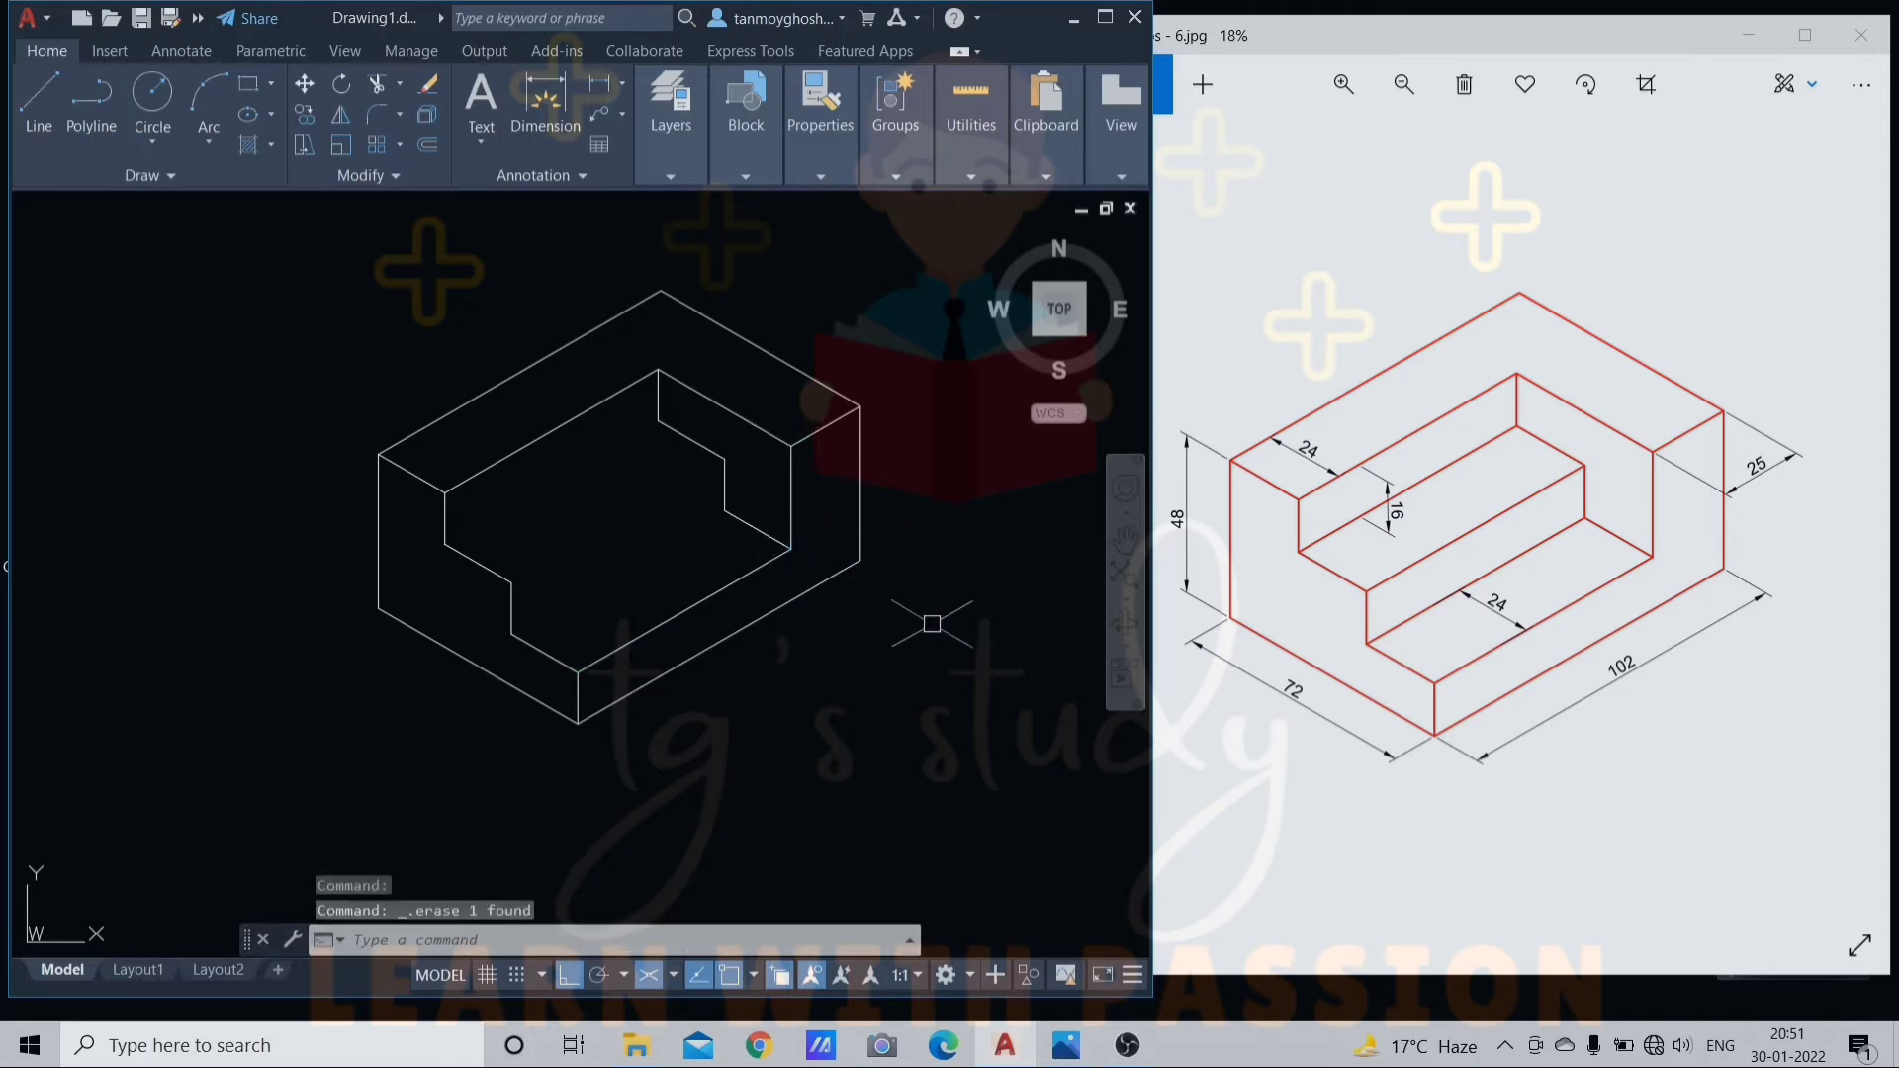
{"action": "key", "text": "Escape"}
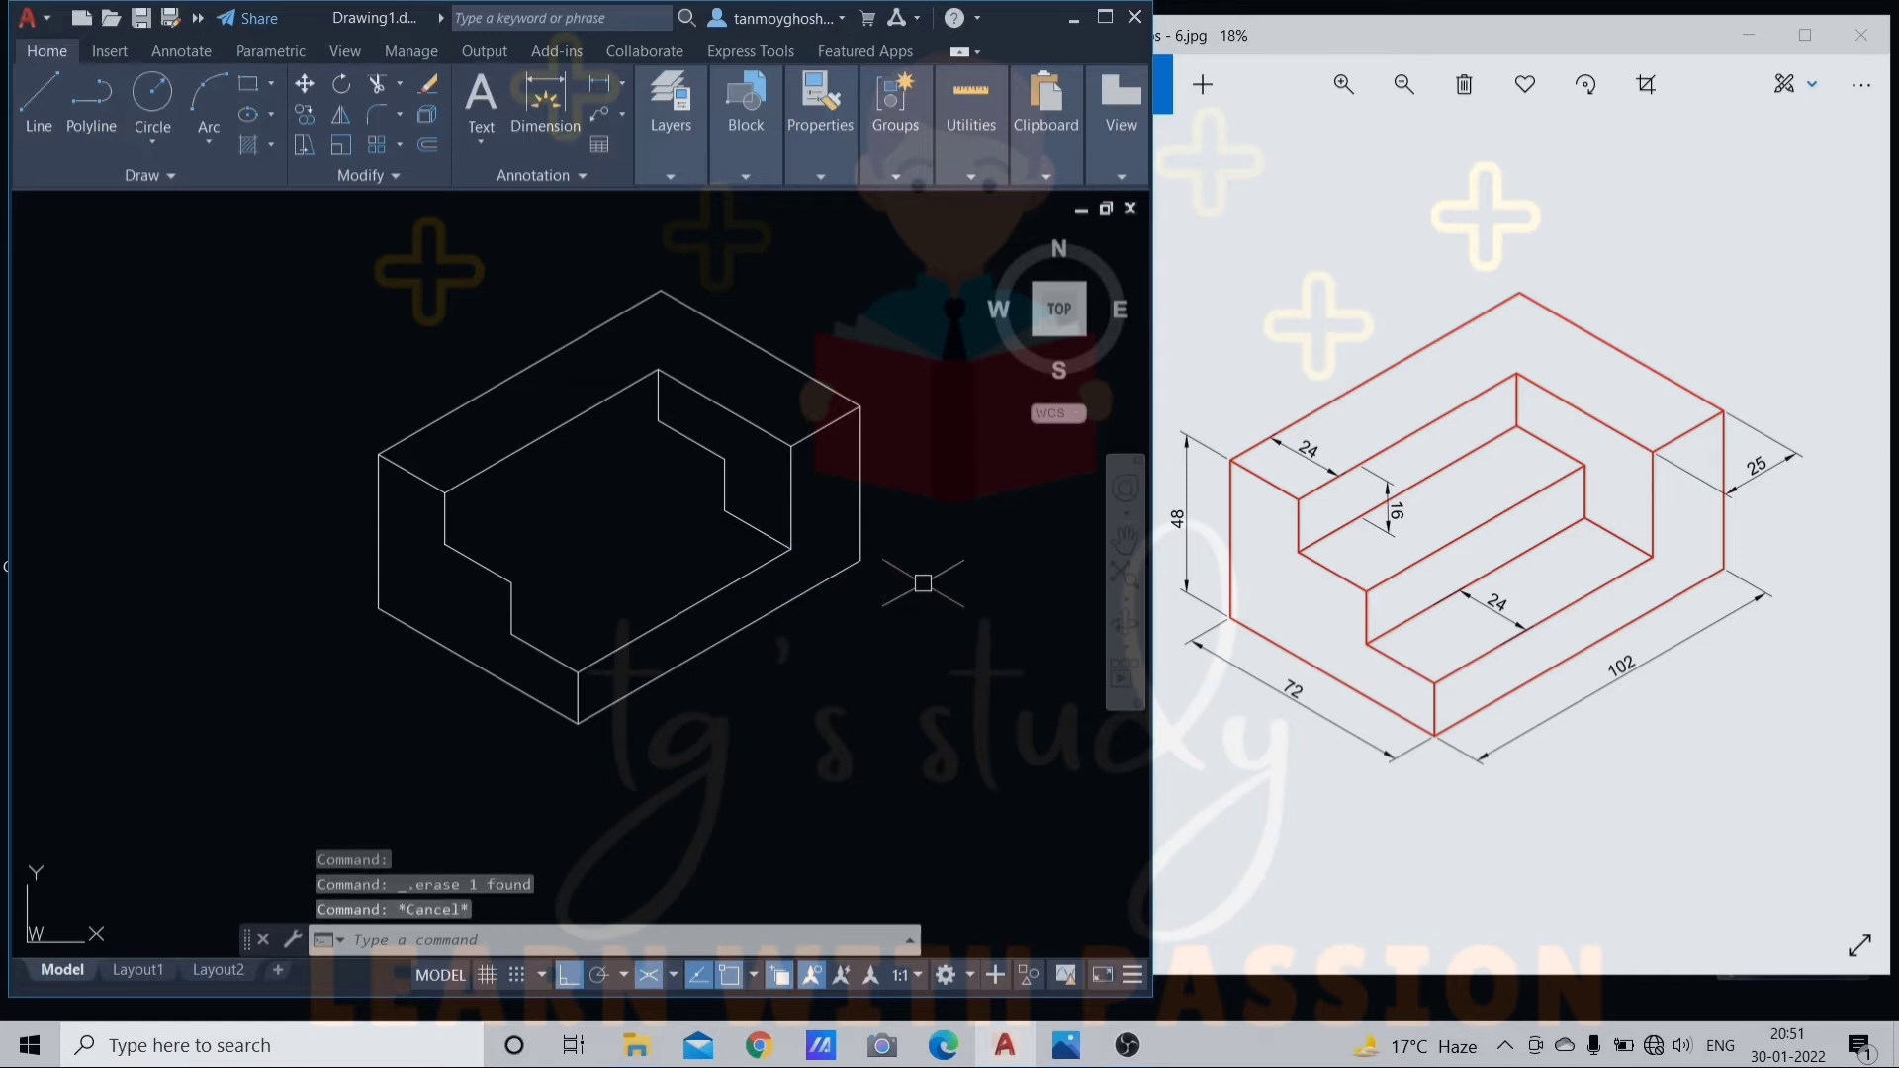
- Copy the long front step edge to the remaining three corners of the stepped profile
{"action": "left_click", "coordinate": [694, 610]}
{"action": "type", "text": "co"}
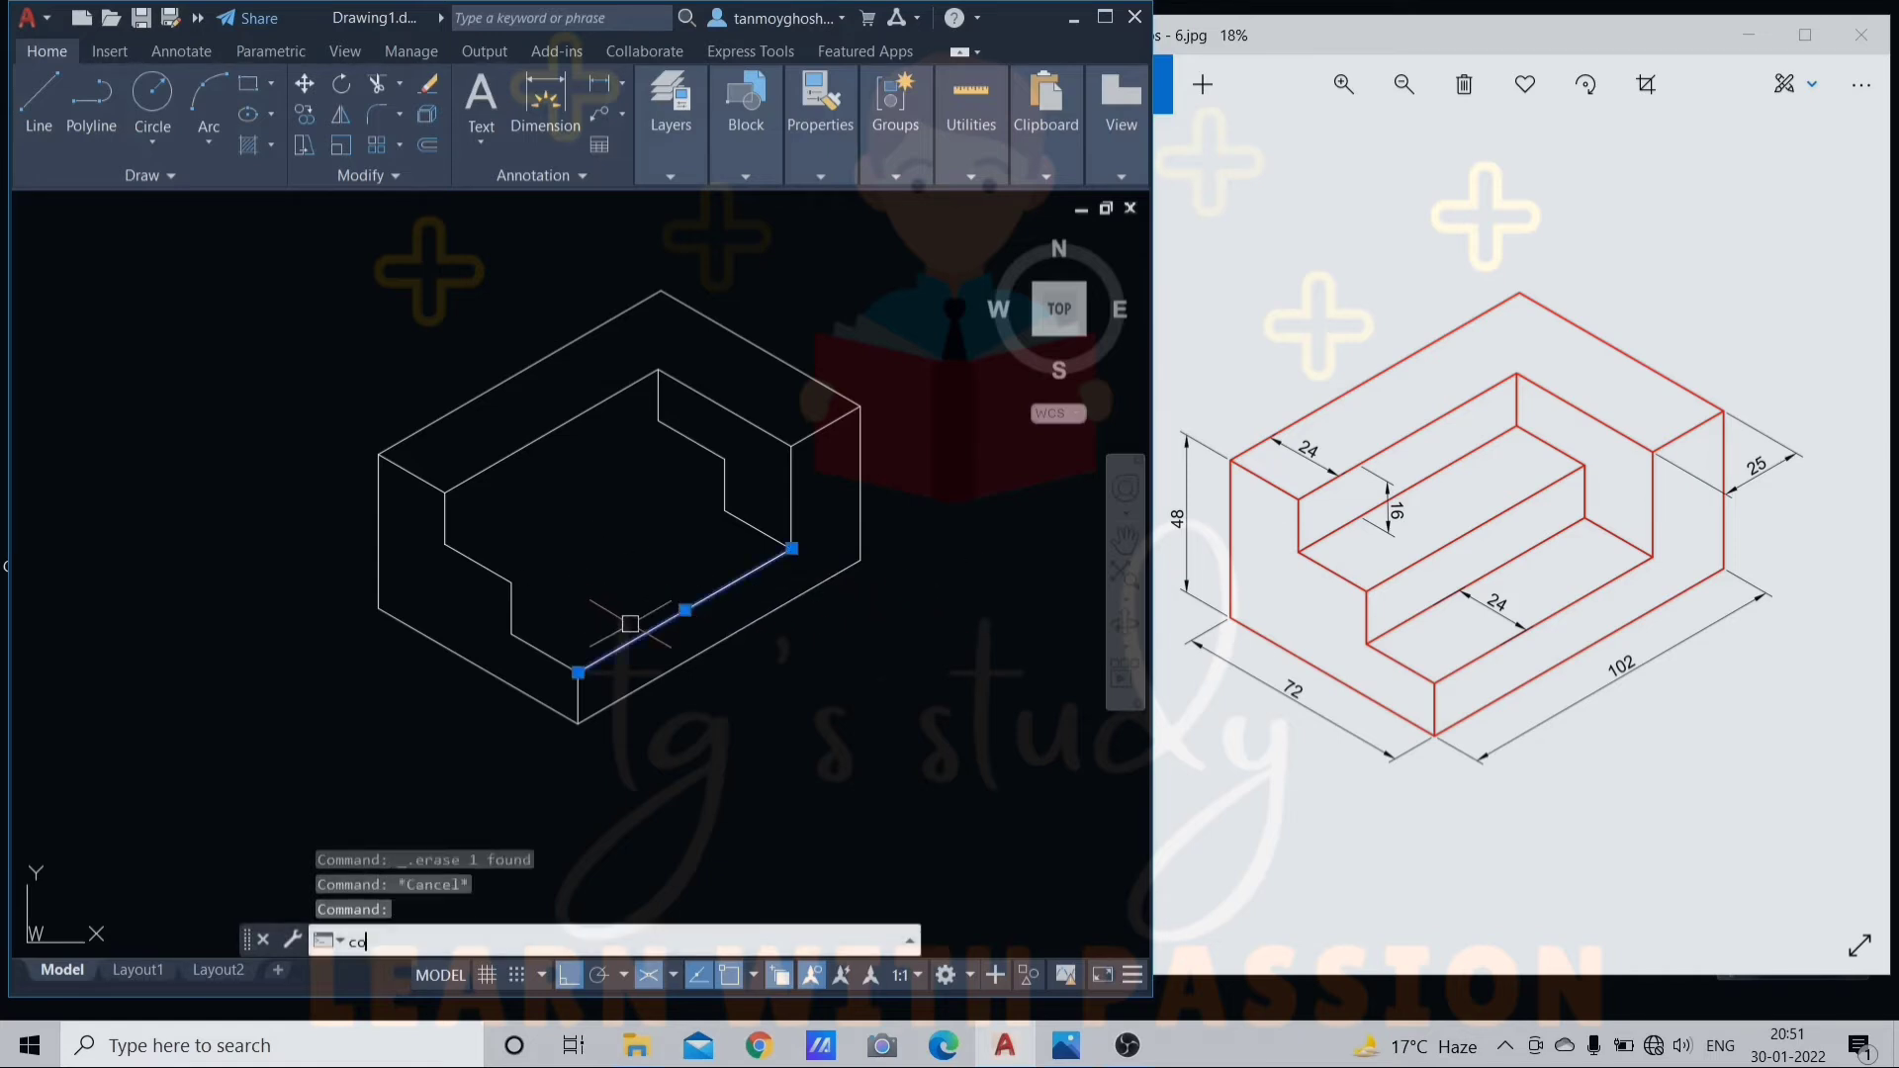
{"action": "key", "text": "Return"}
{"action": "left_click", "coordinate": [579, 673]}
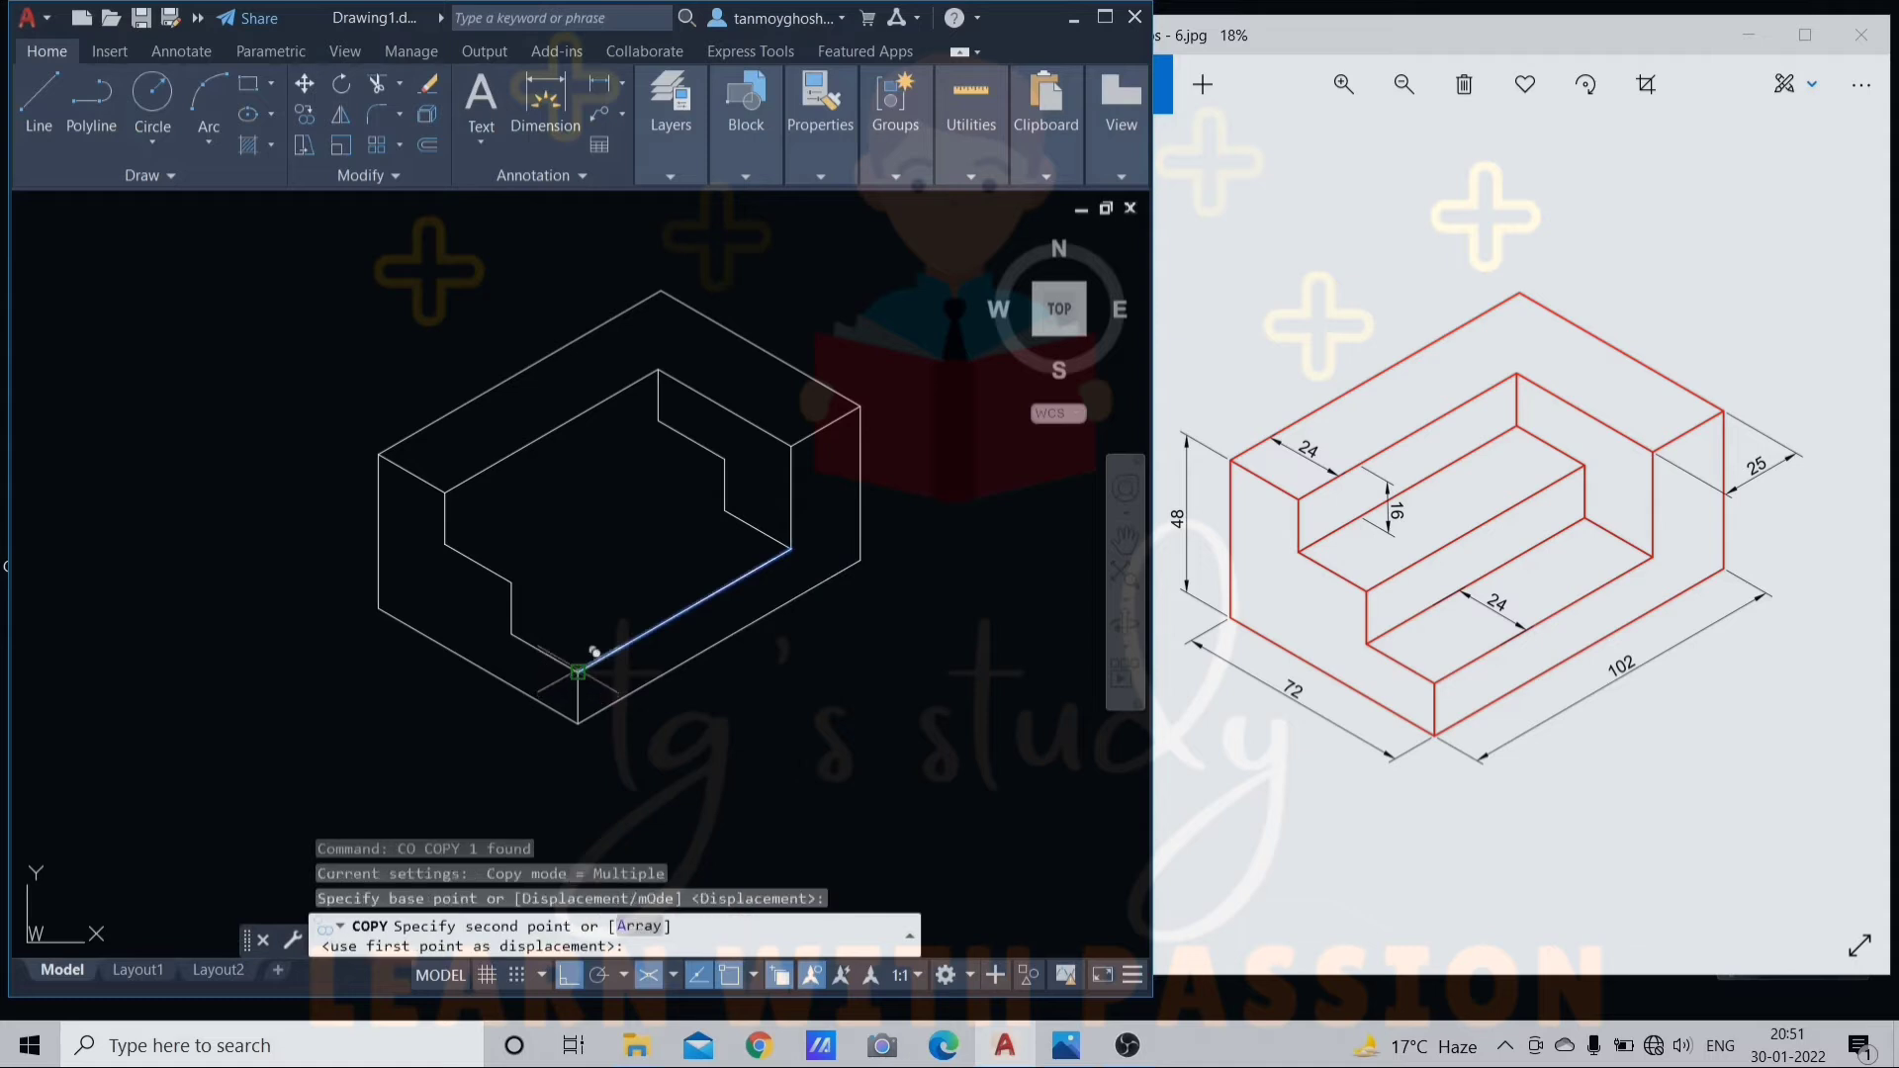
{"action": "left_click", "coordinate": [512, 632]}
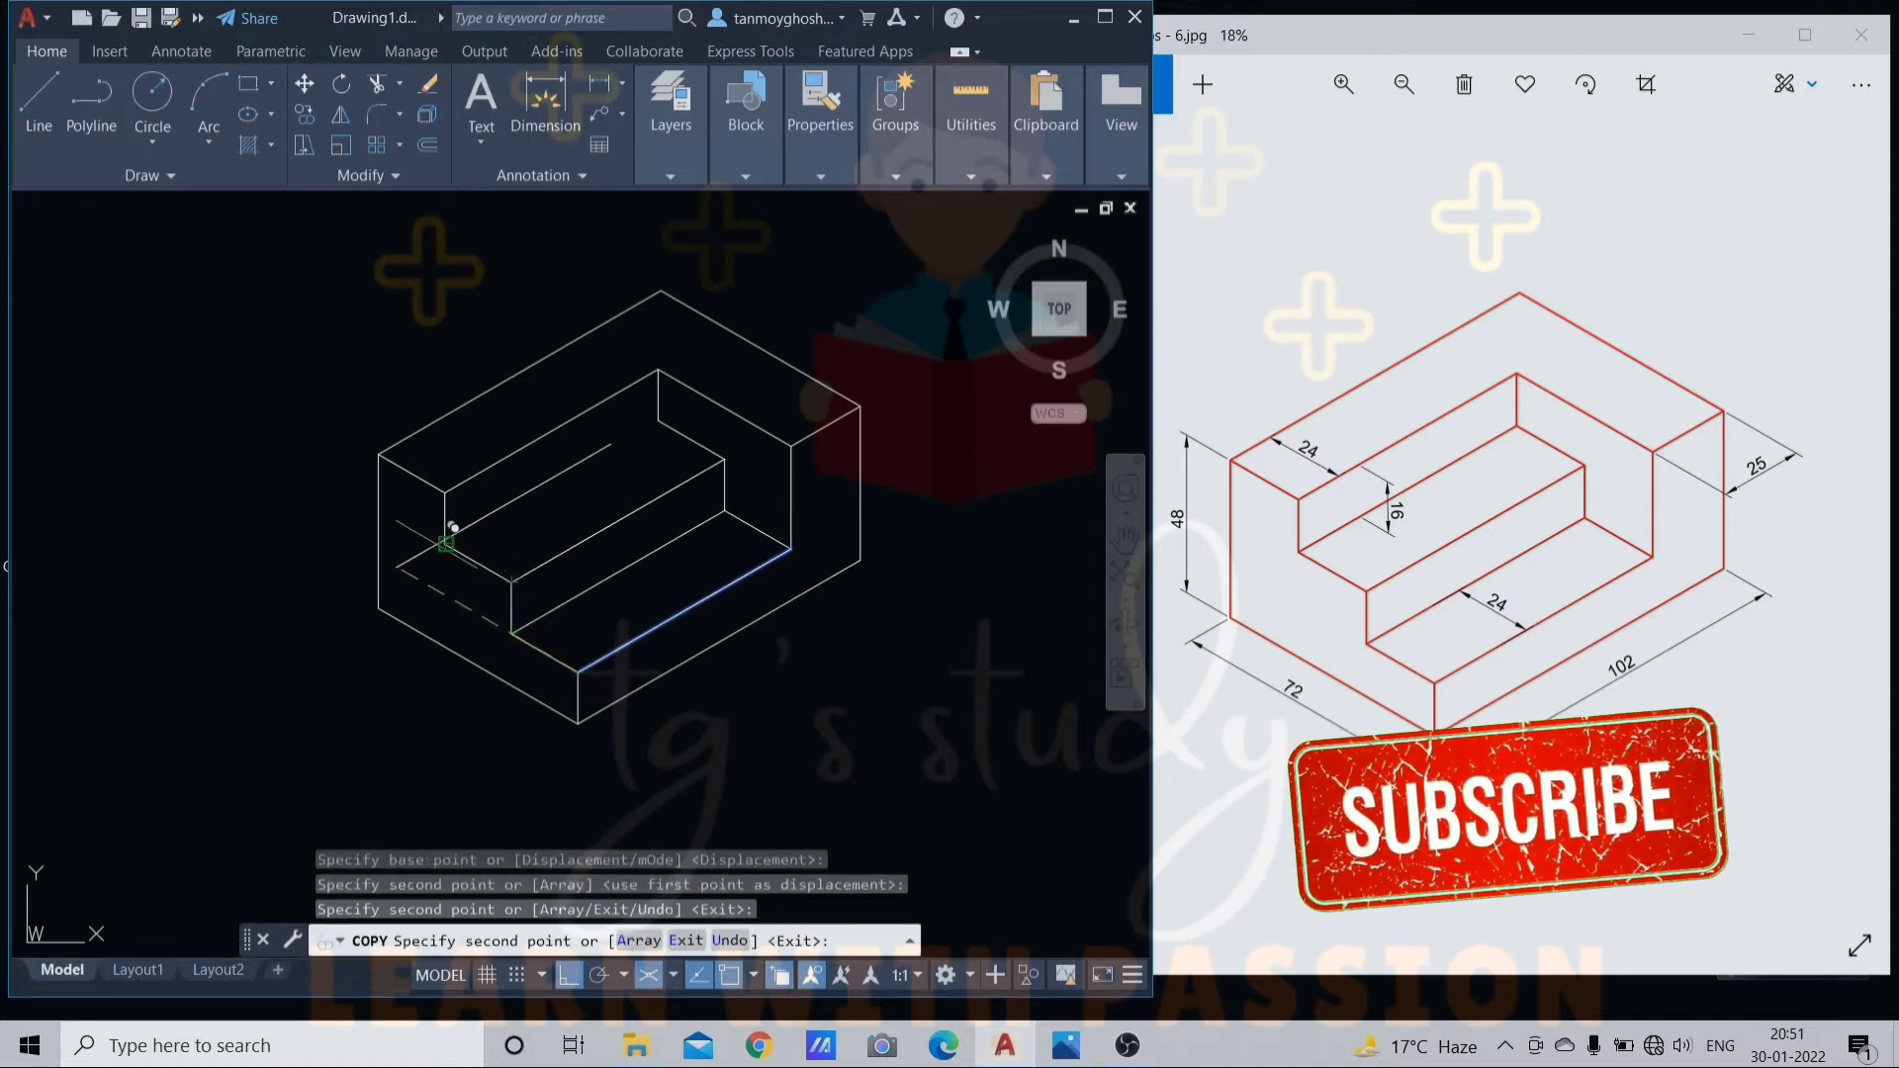
{"action": "left_click", "coordinate": [446, 542]}
{"action": "key", "text": "Escape"}
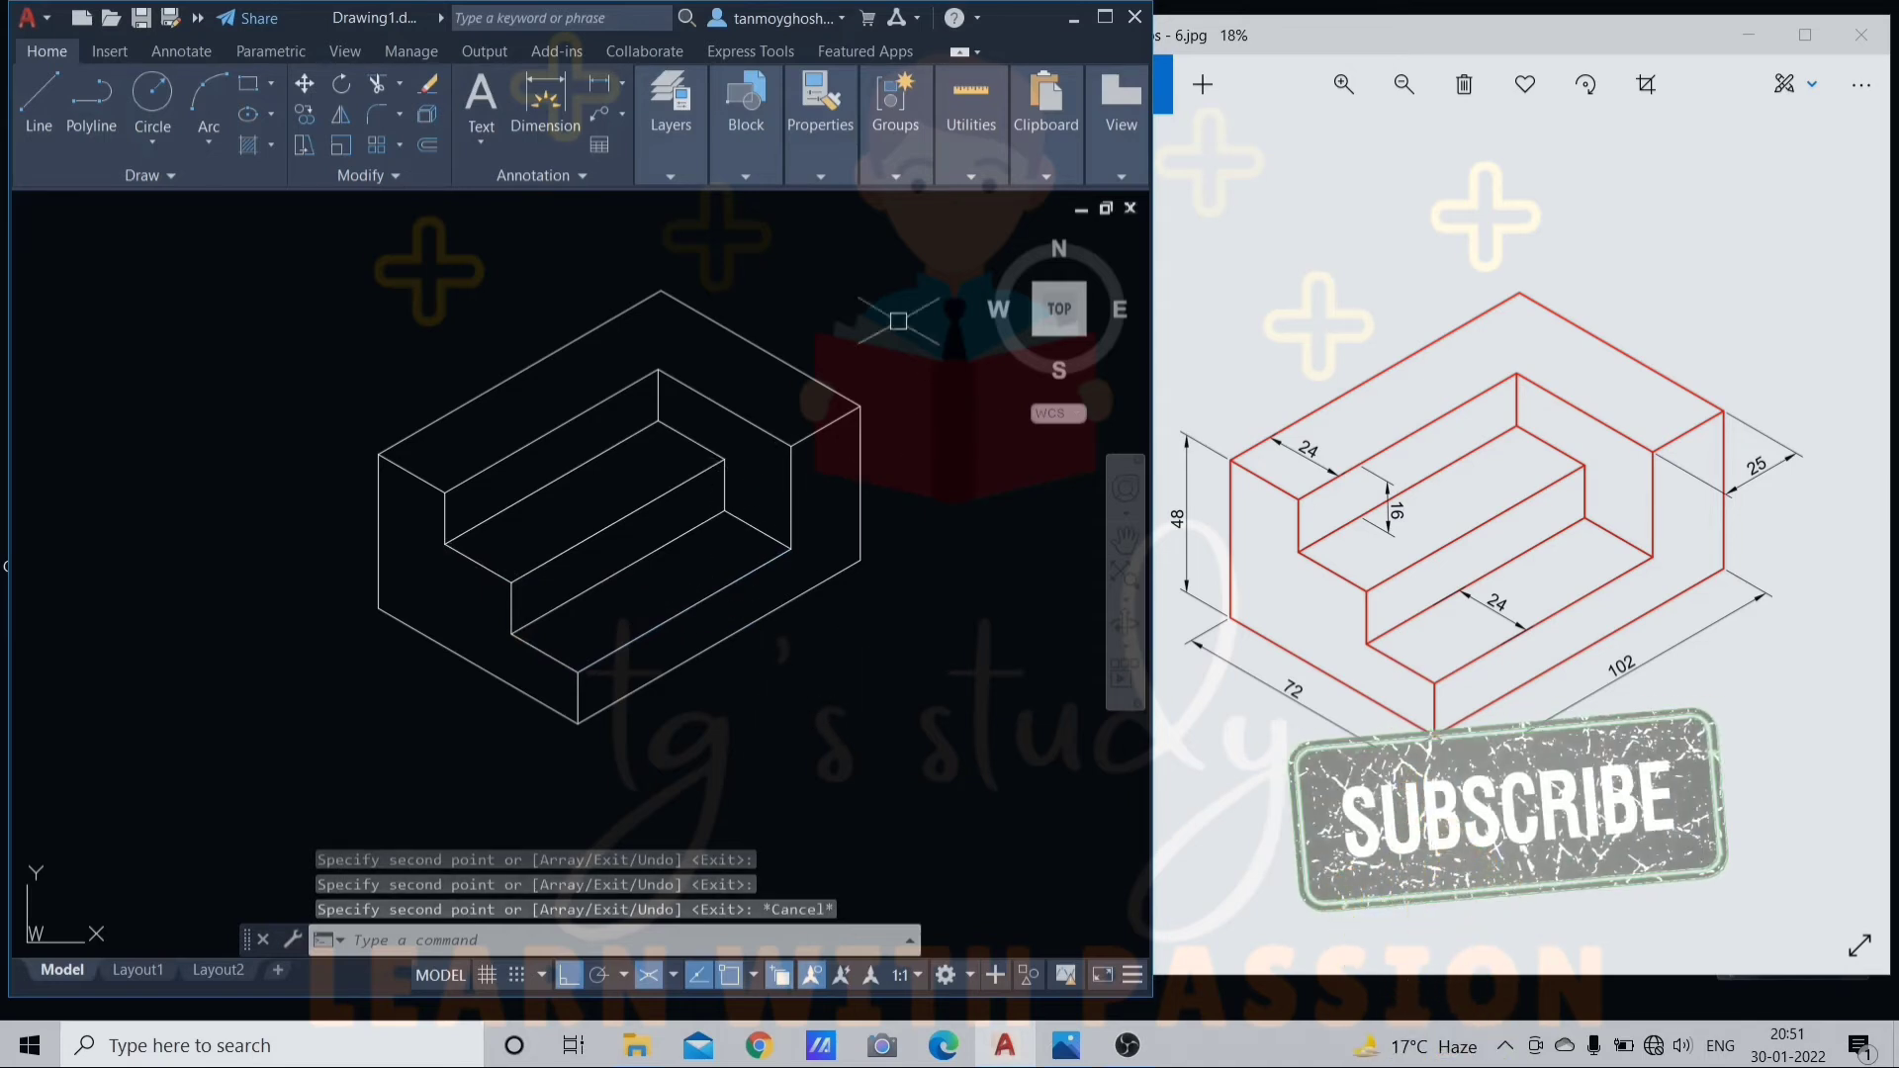
- Maximize the drawing window and change the colour of all the block's lines to yellow
{"action": "middle_click_drag", "start_coordinate": [754, 557], "coordinate": [754, 610]}
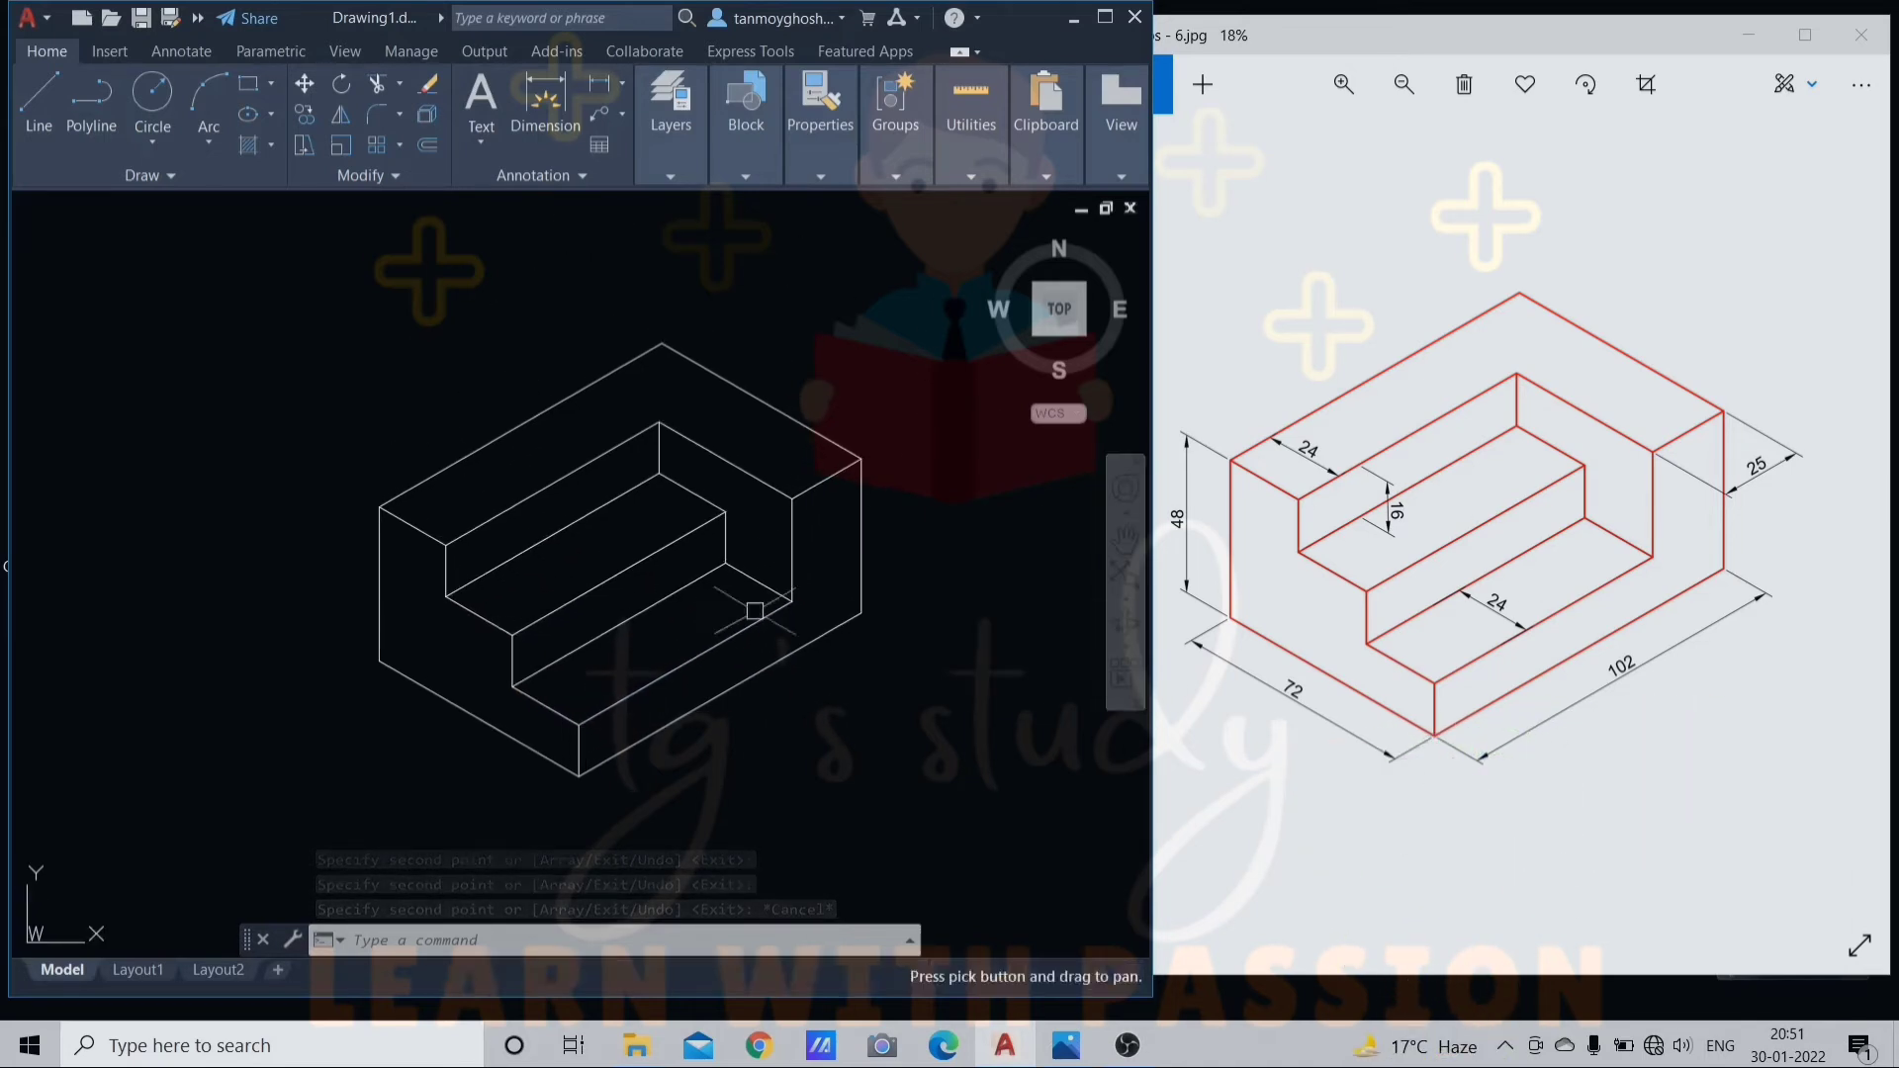
{"action": "left_click", "coordinate": [1109, 19]}
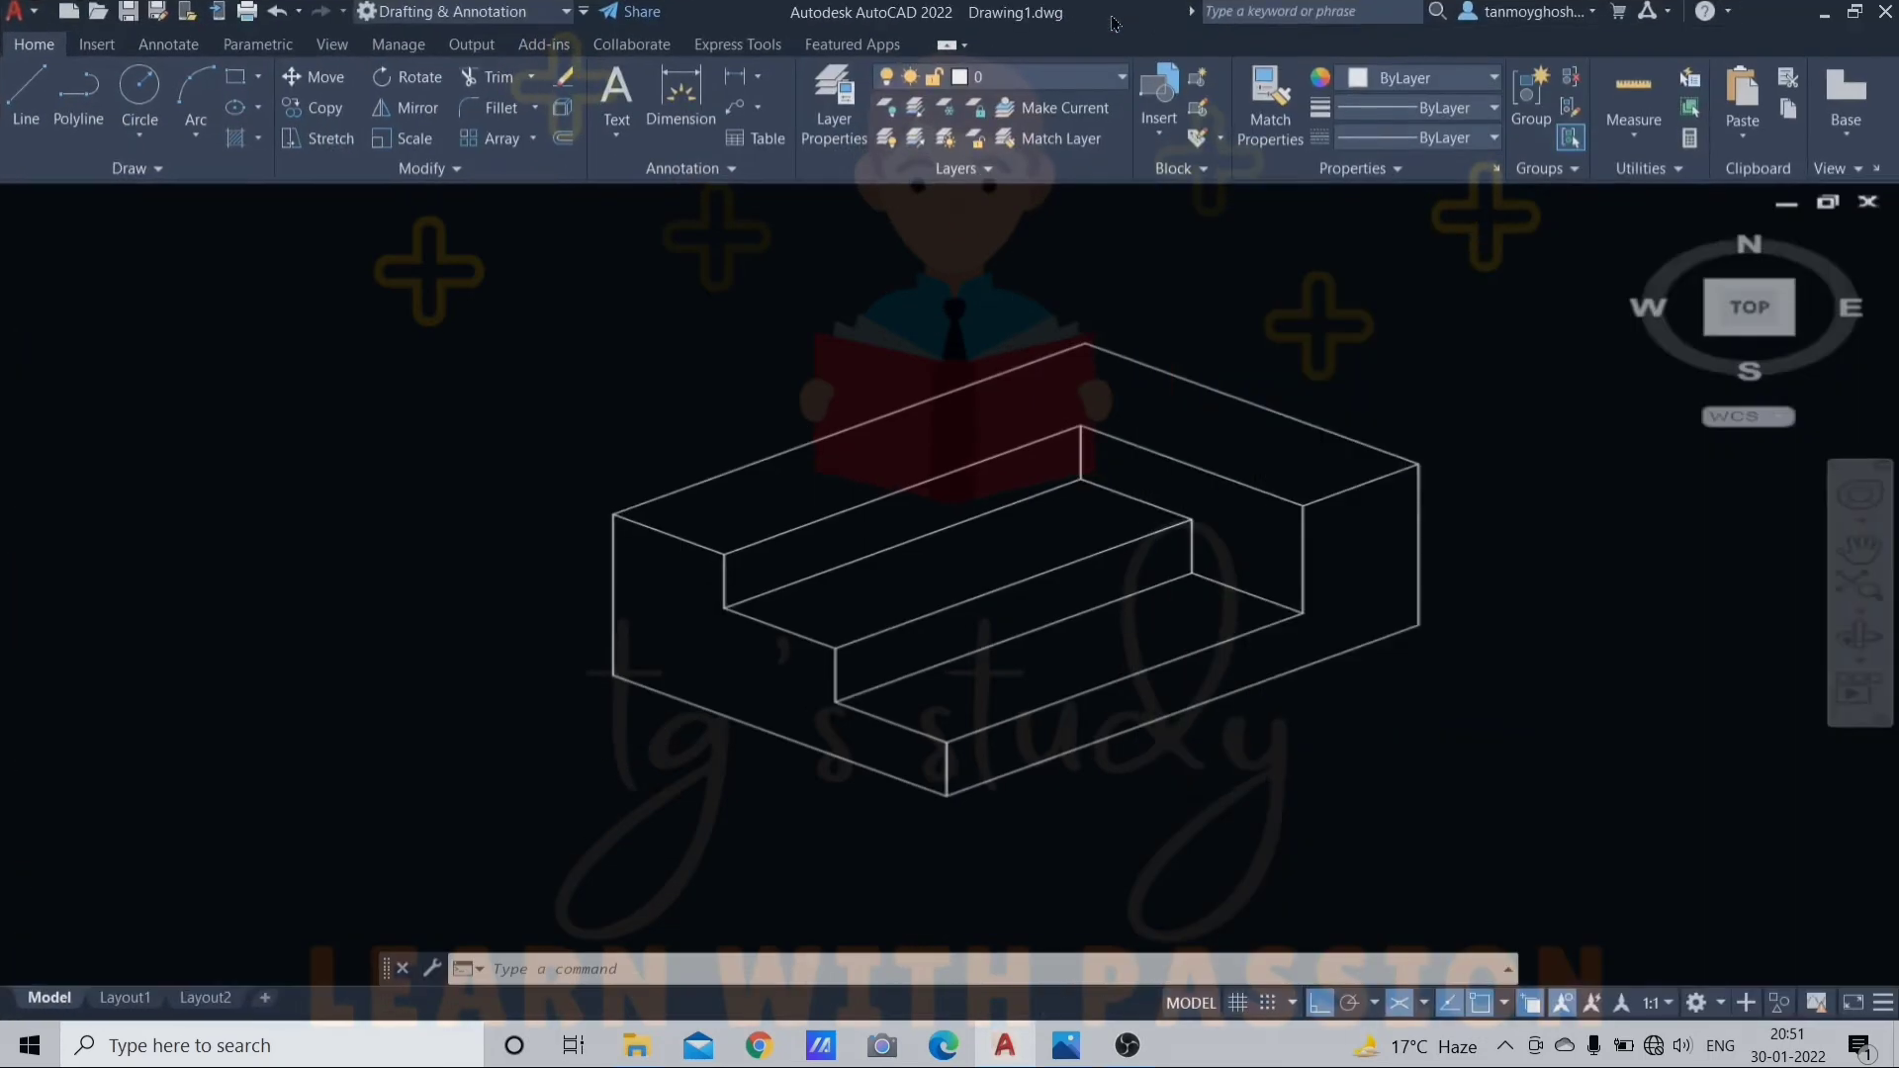
{"action": "left_click", "coordinate": [1340, 293]}
{"action": "left_click", "coordinate": [759, 831]}
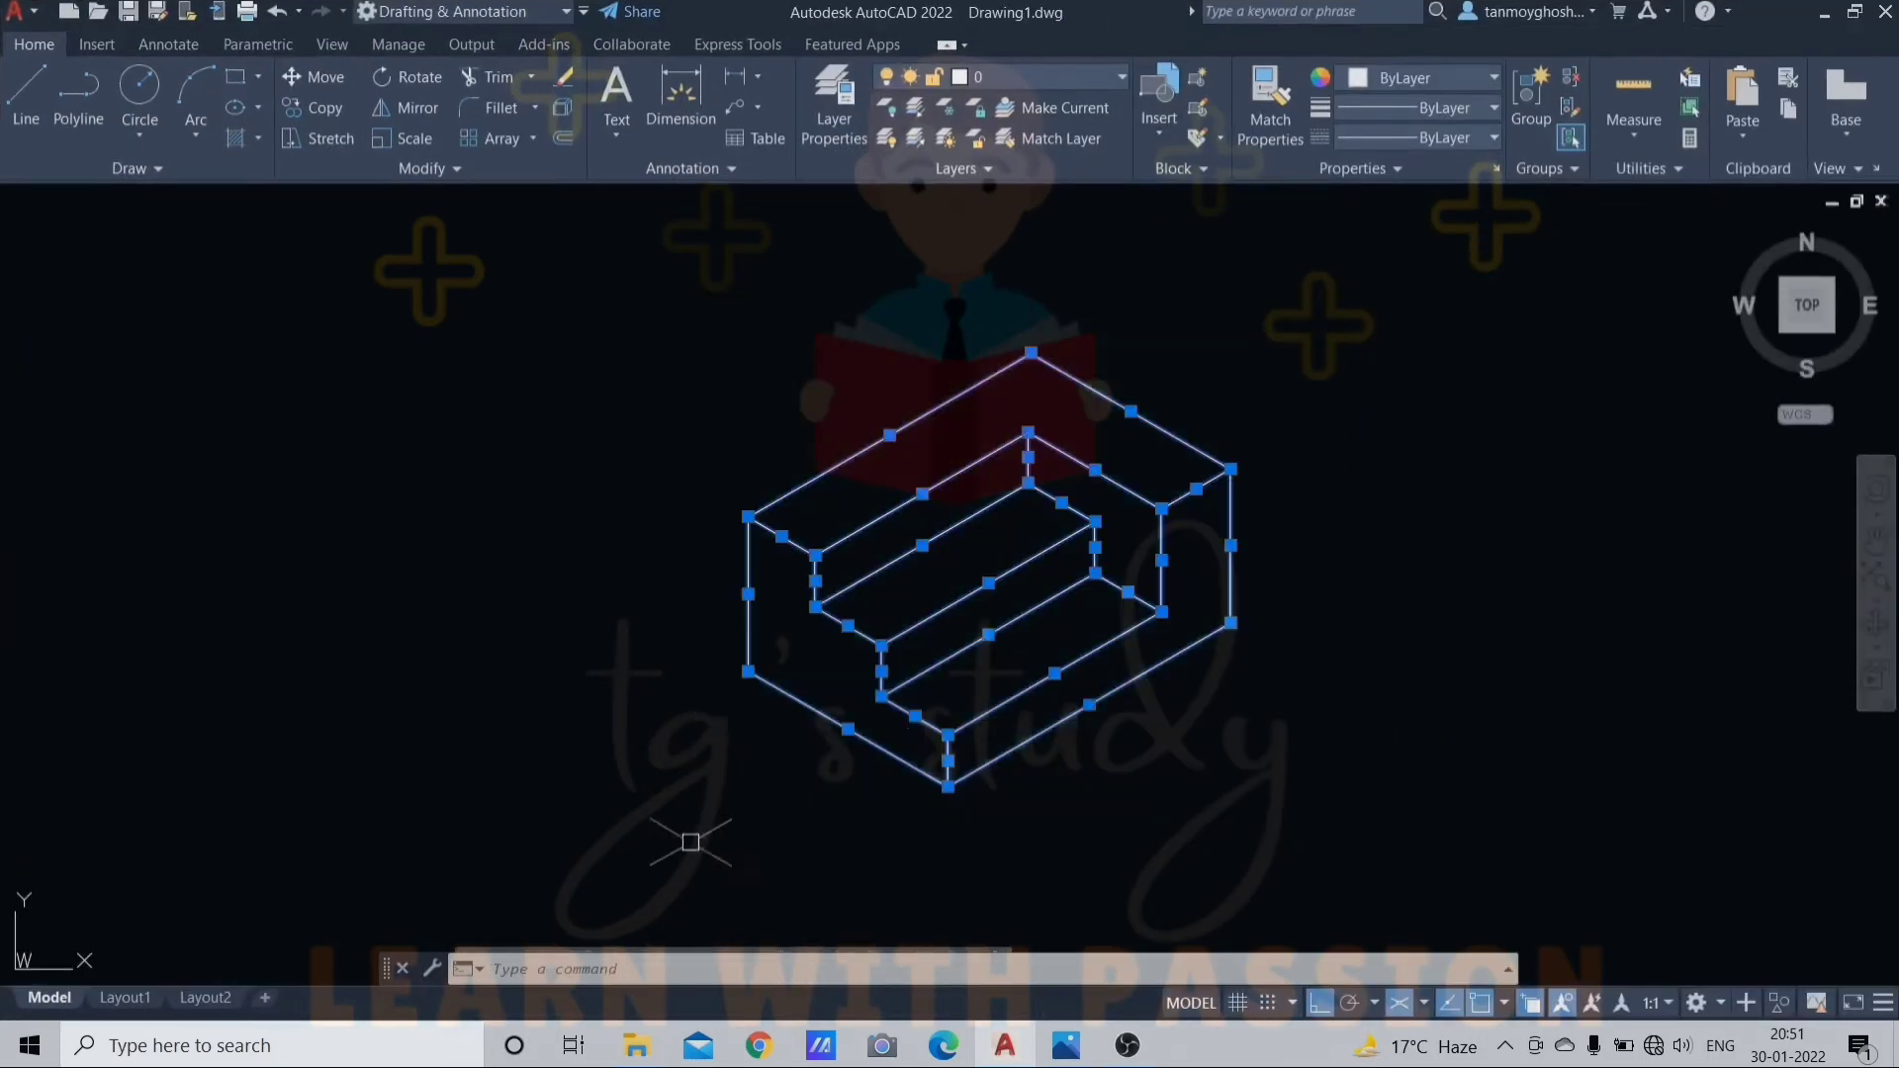
{"action": "left_click", "coordinate": [1463, 79]}
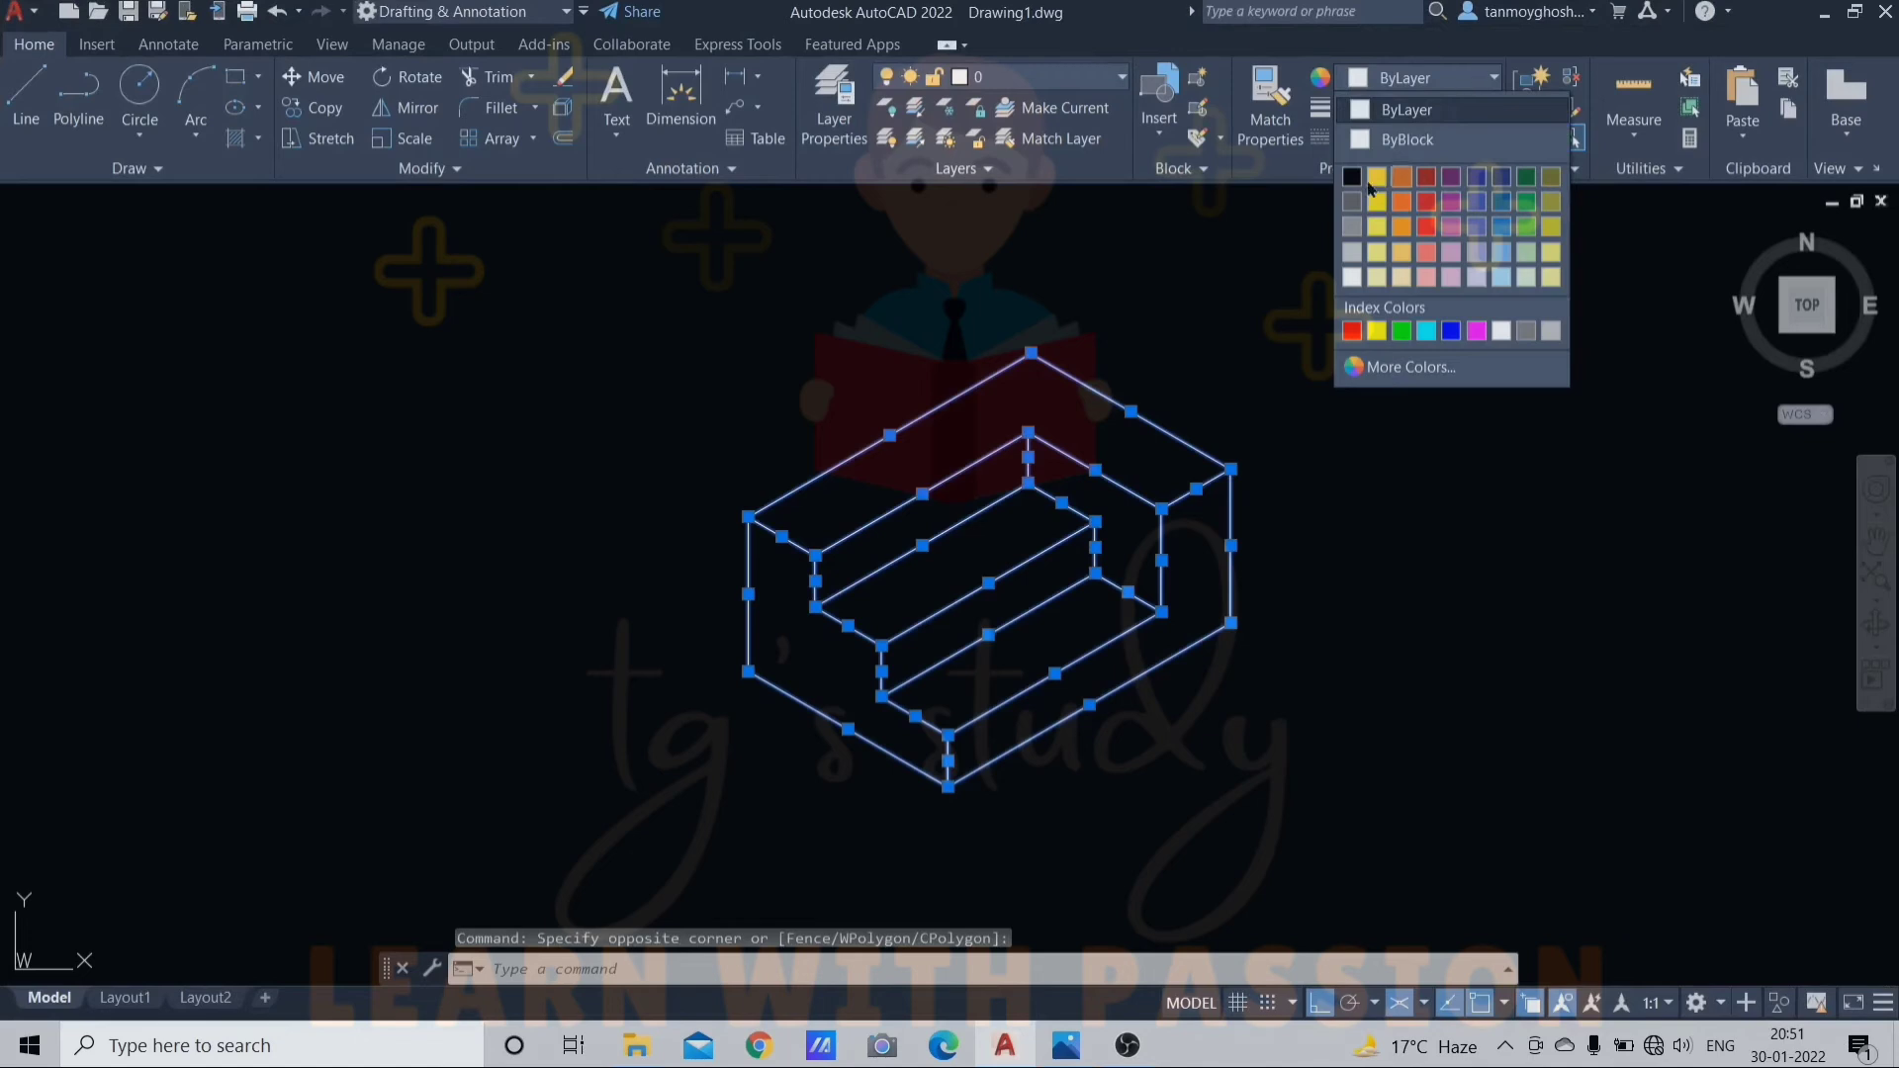
{"action": "left_click", "coordinate": [1375, 178]}
{"action": "key", "text": "Escape"}
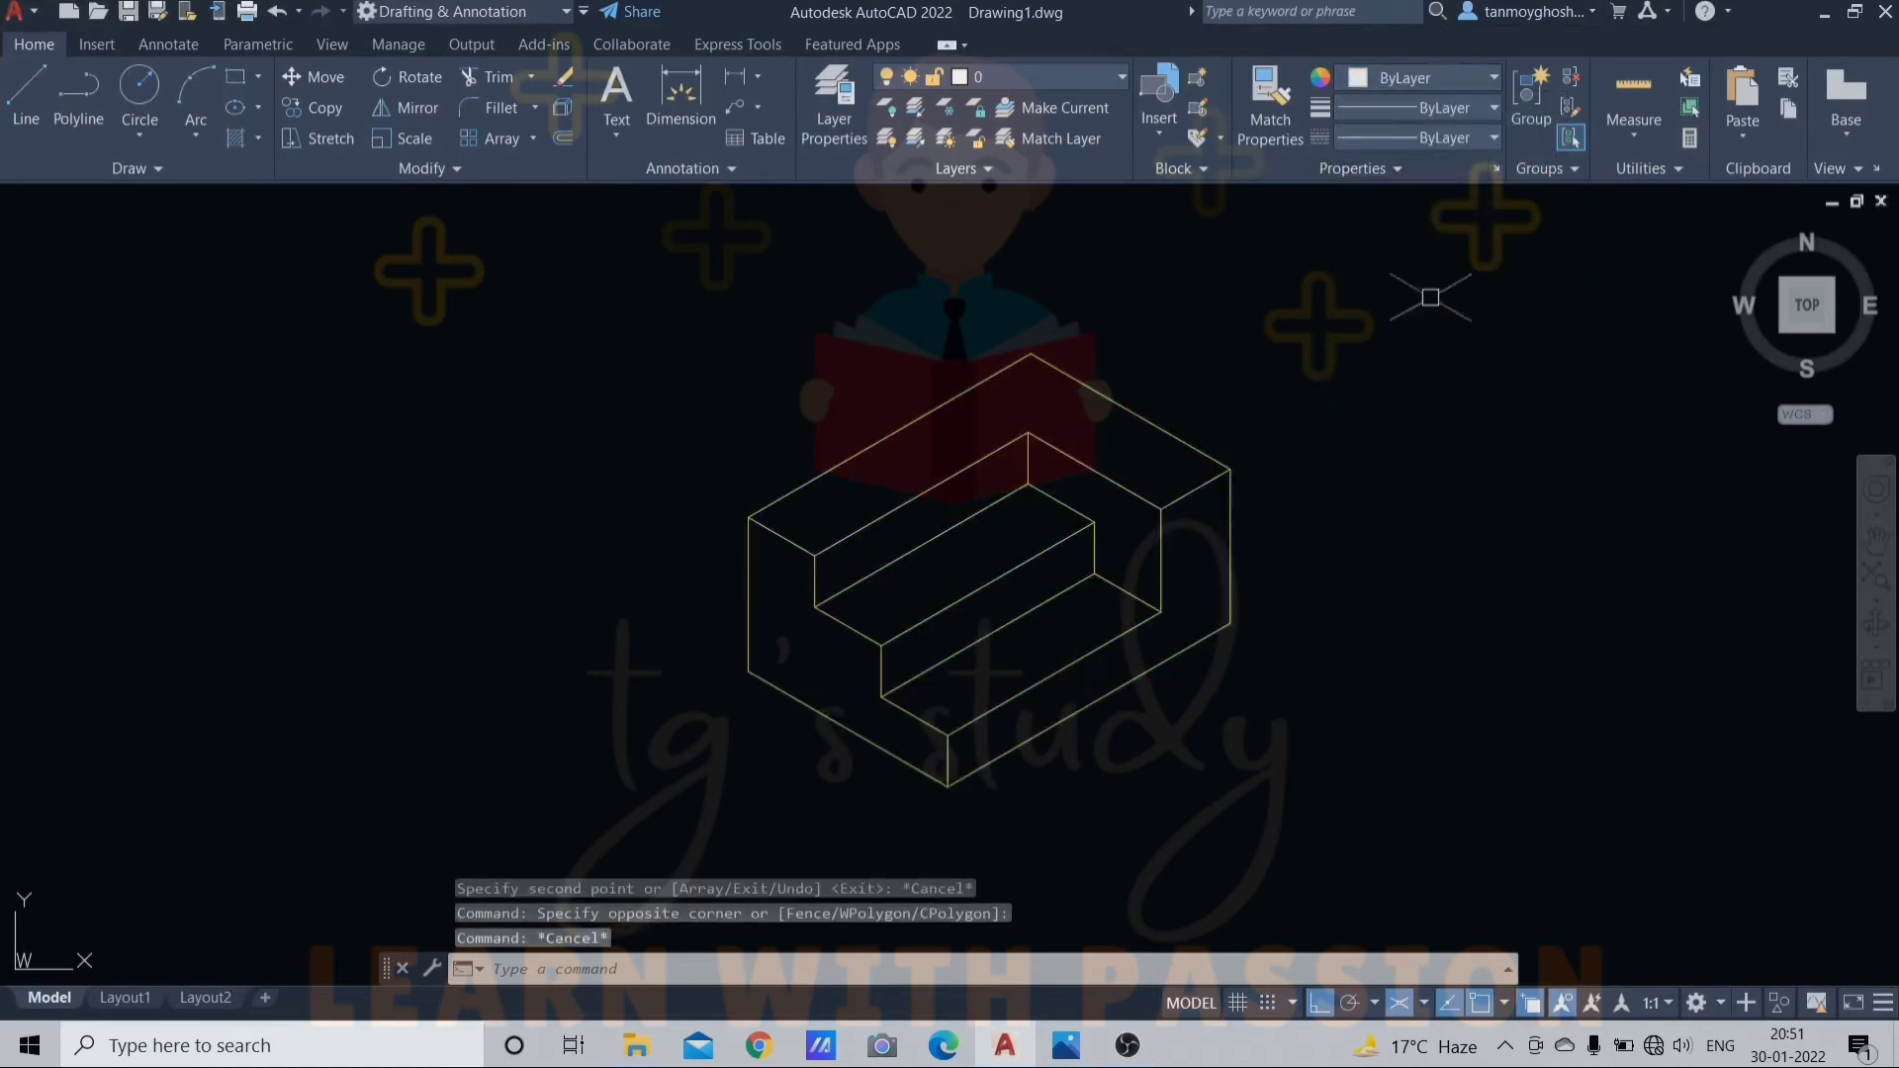
- Restore the window beside the reference image and add an aligned dimension outside the block's left vertical edge
{"action": "left_click", "coordinate": [1857, 12]}
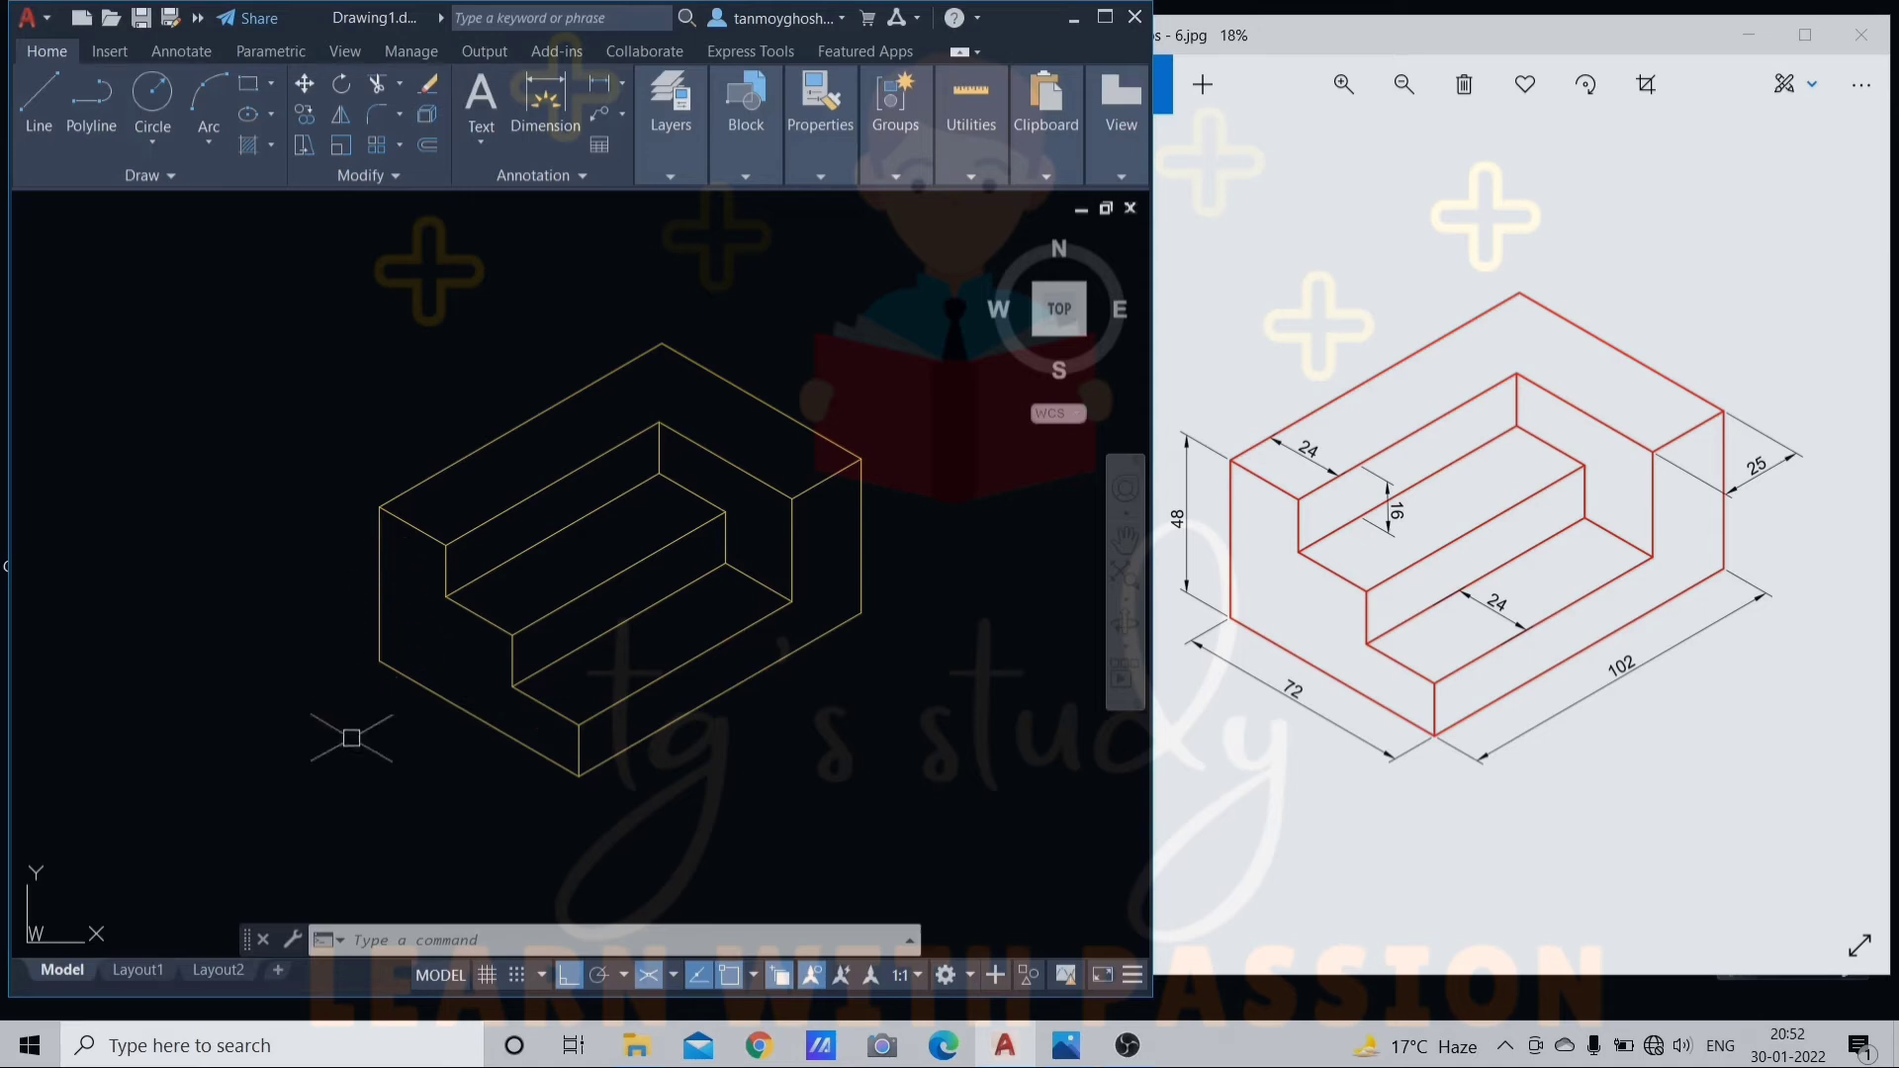
{"action": "type", "text": "dal"}
{"action": "key", "text": "Return"}
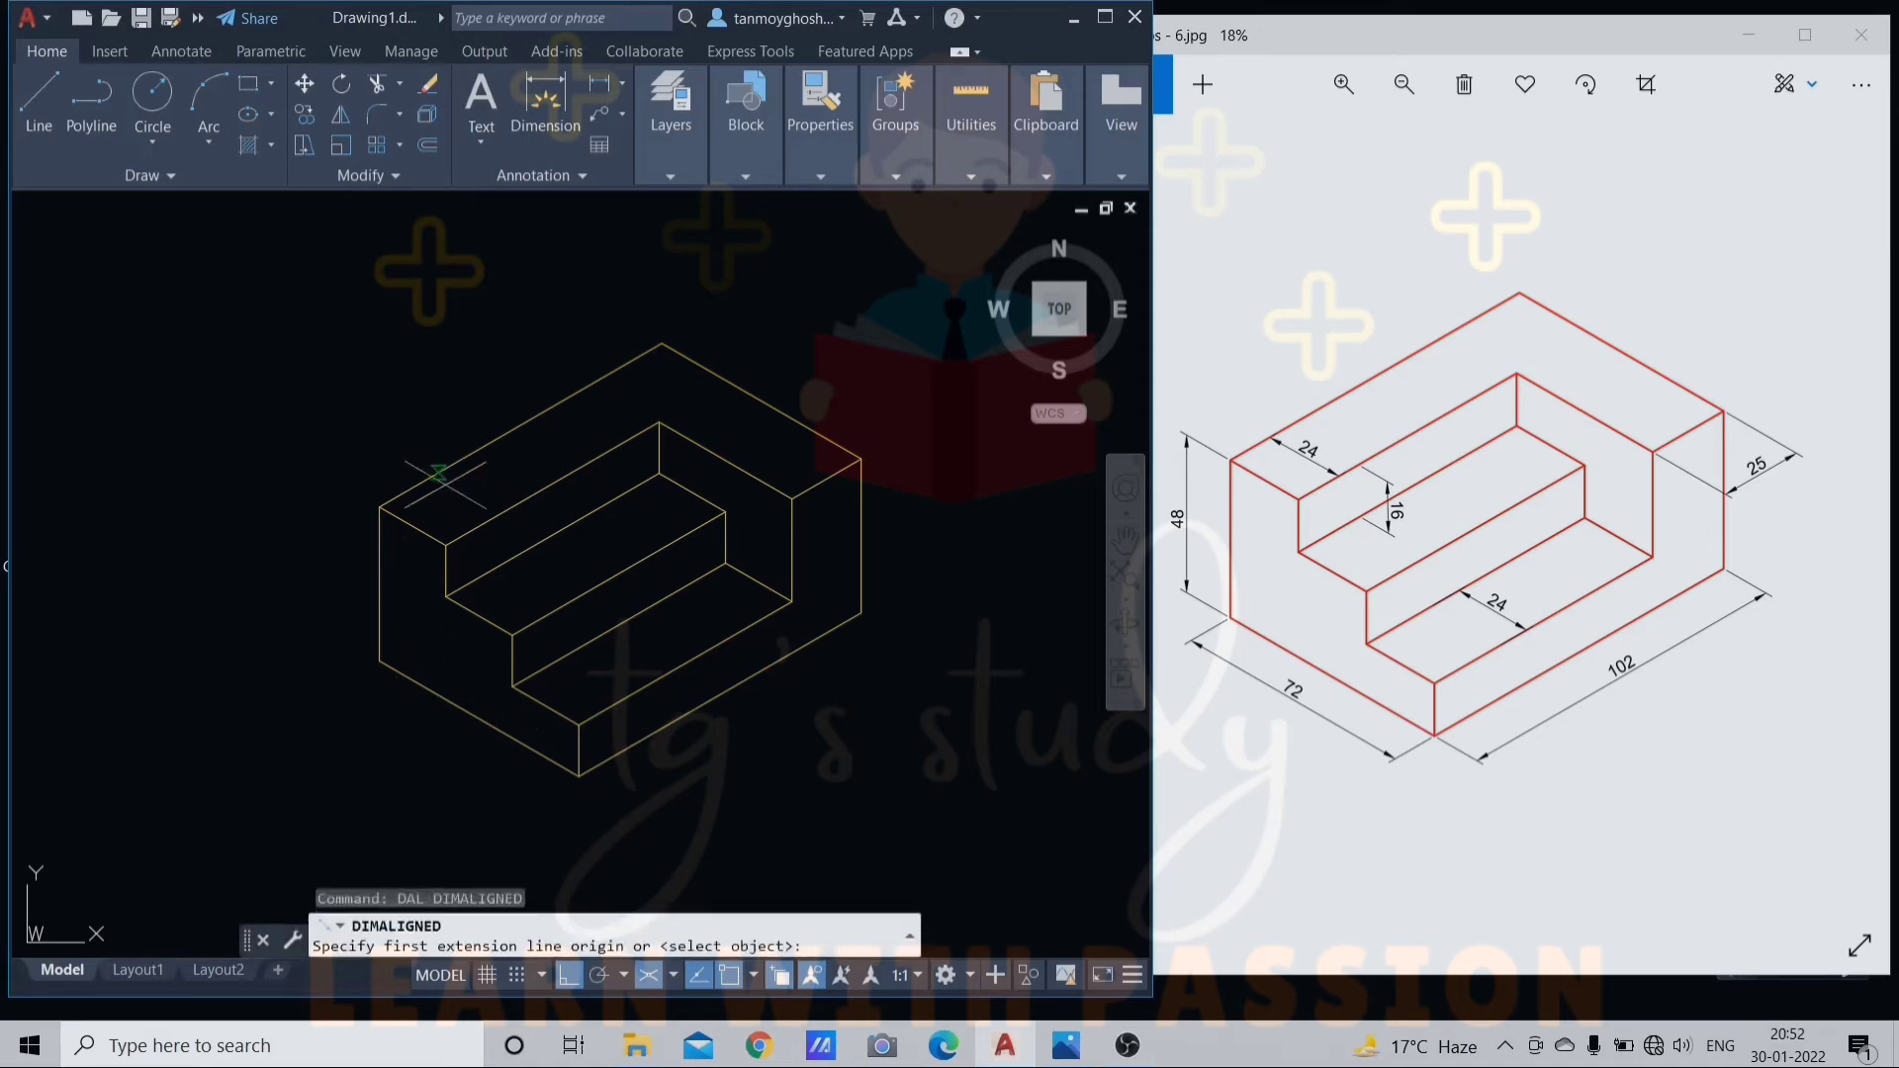
{"action": "left_click", "coordinate": [380, 507]}
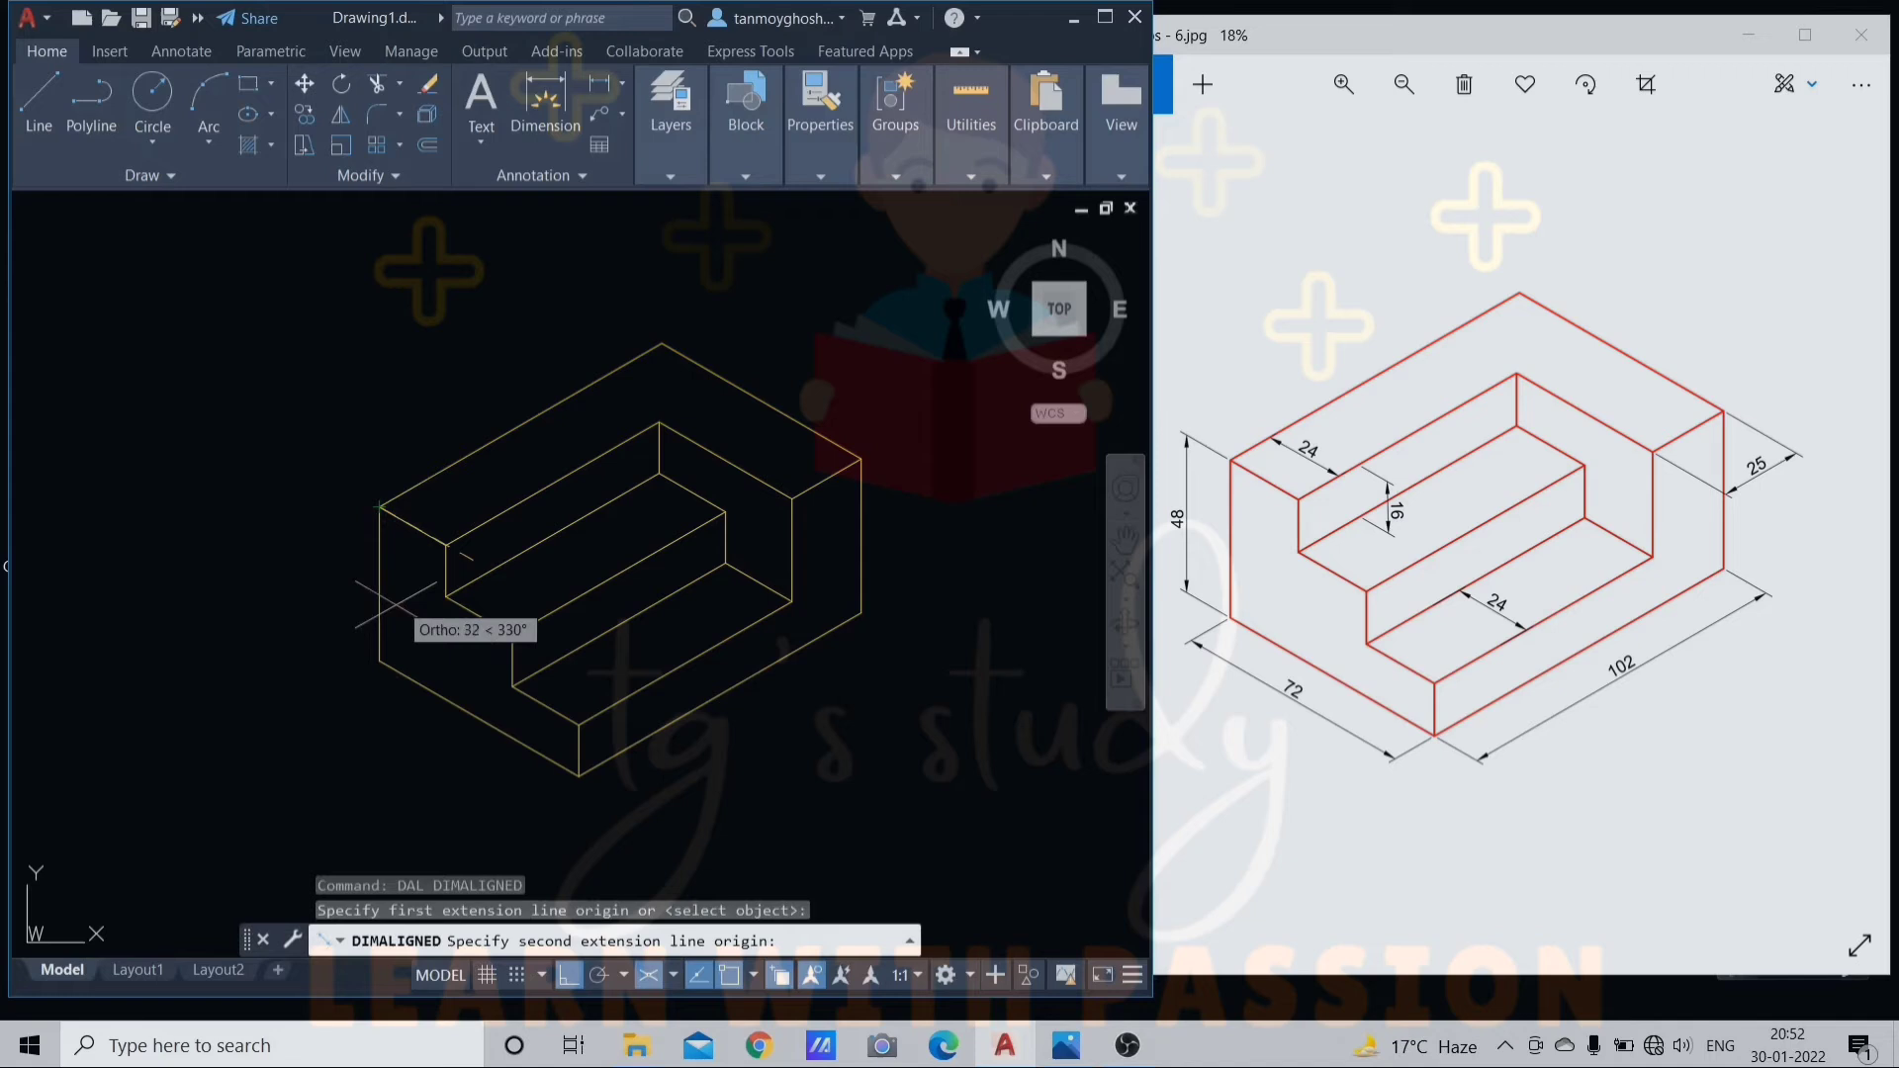
{"action": "left_click", "coordinate": [380, 659]}
{"action": "left_click", "coordinate": [295, 669]}
- Add an aligned dimension to the block's lower left edge, placed outside the outline
{"action": "key", "text": "Return"}
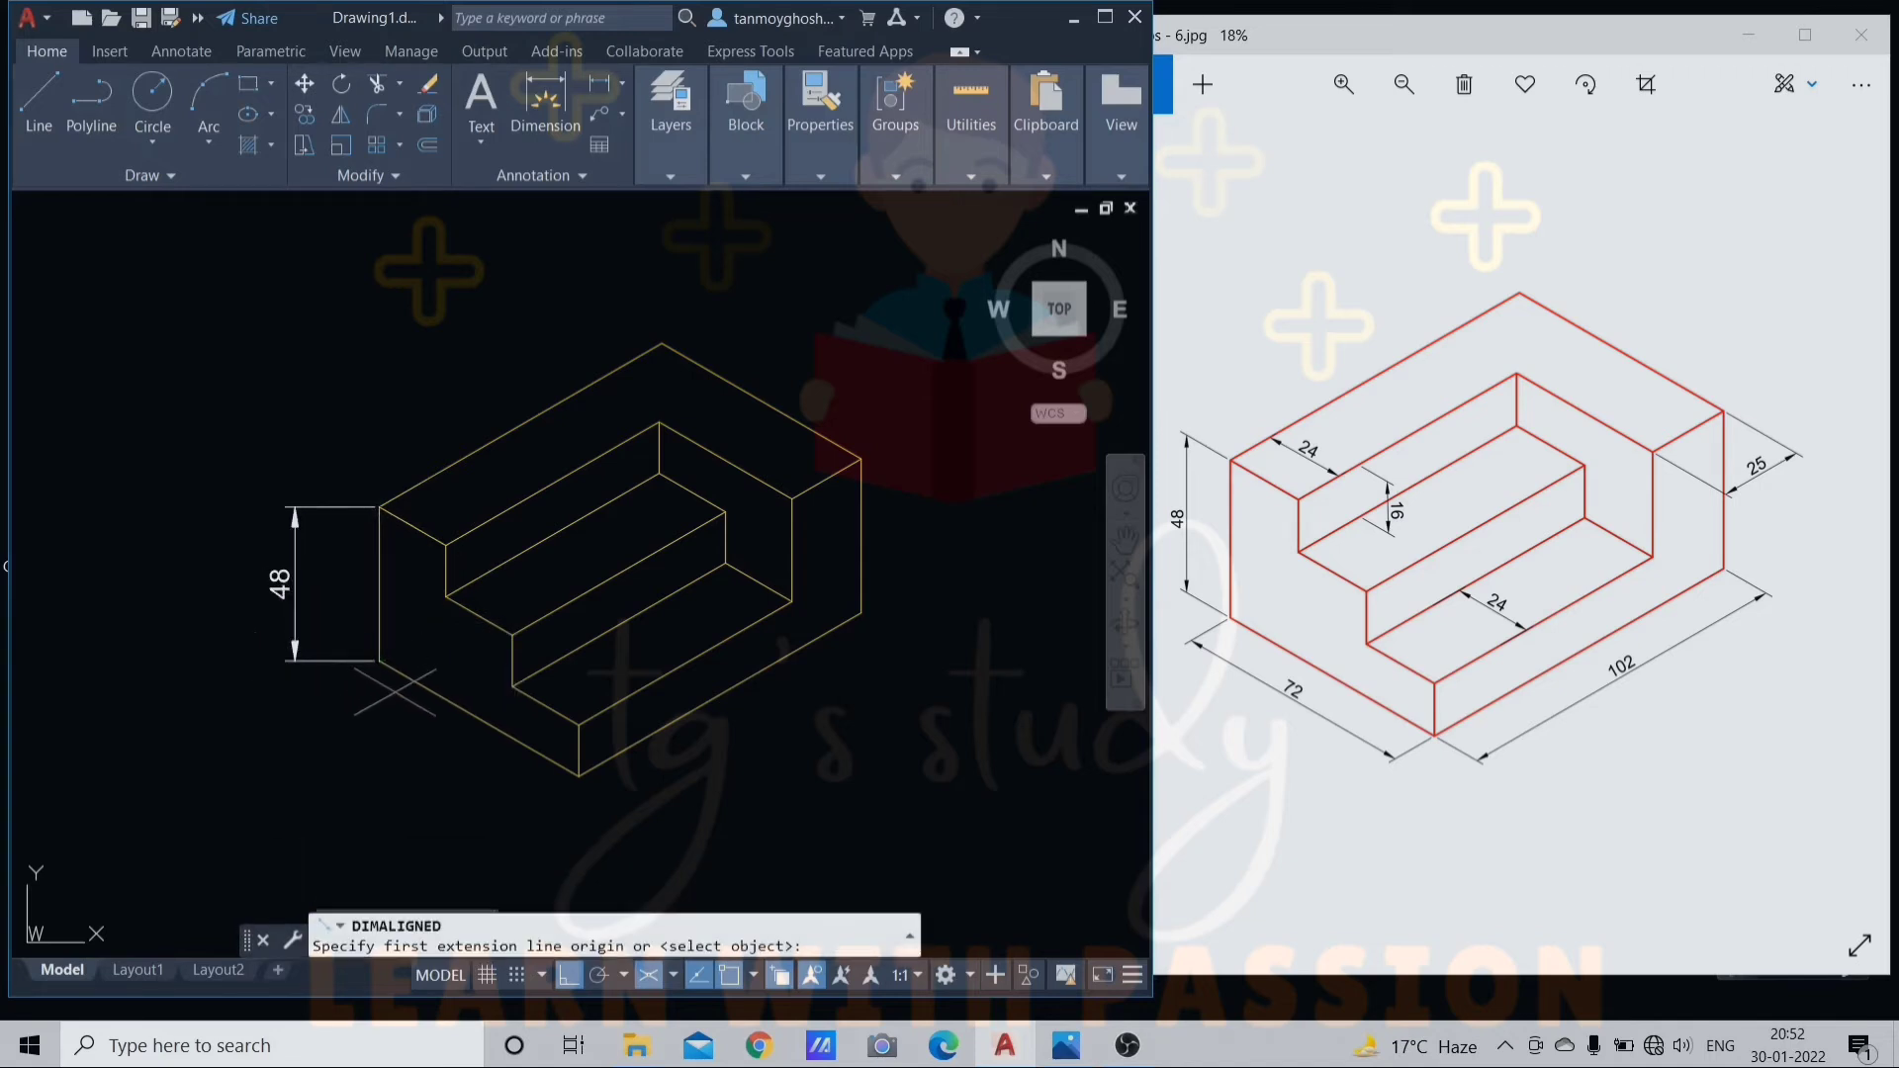
{"action": "left_click", "coordinate": [380, 659]}
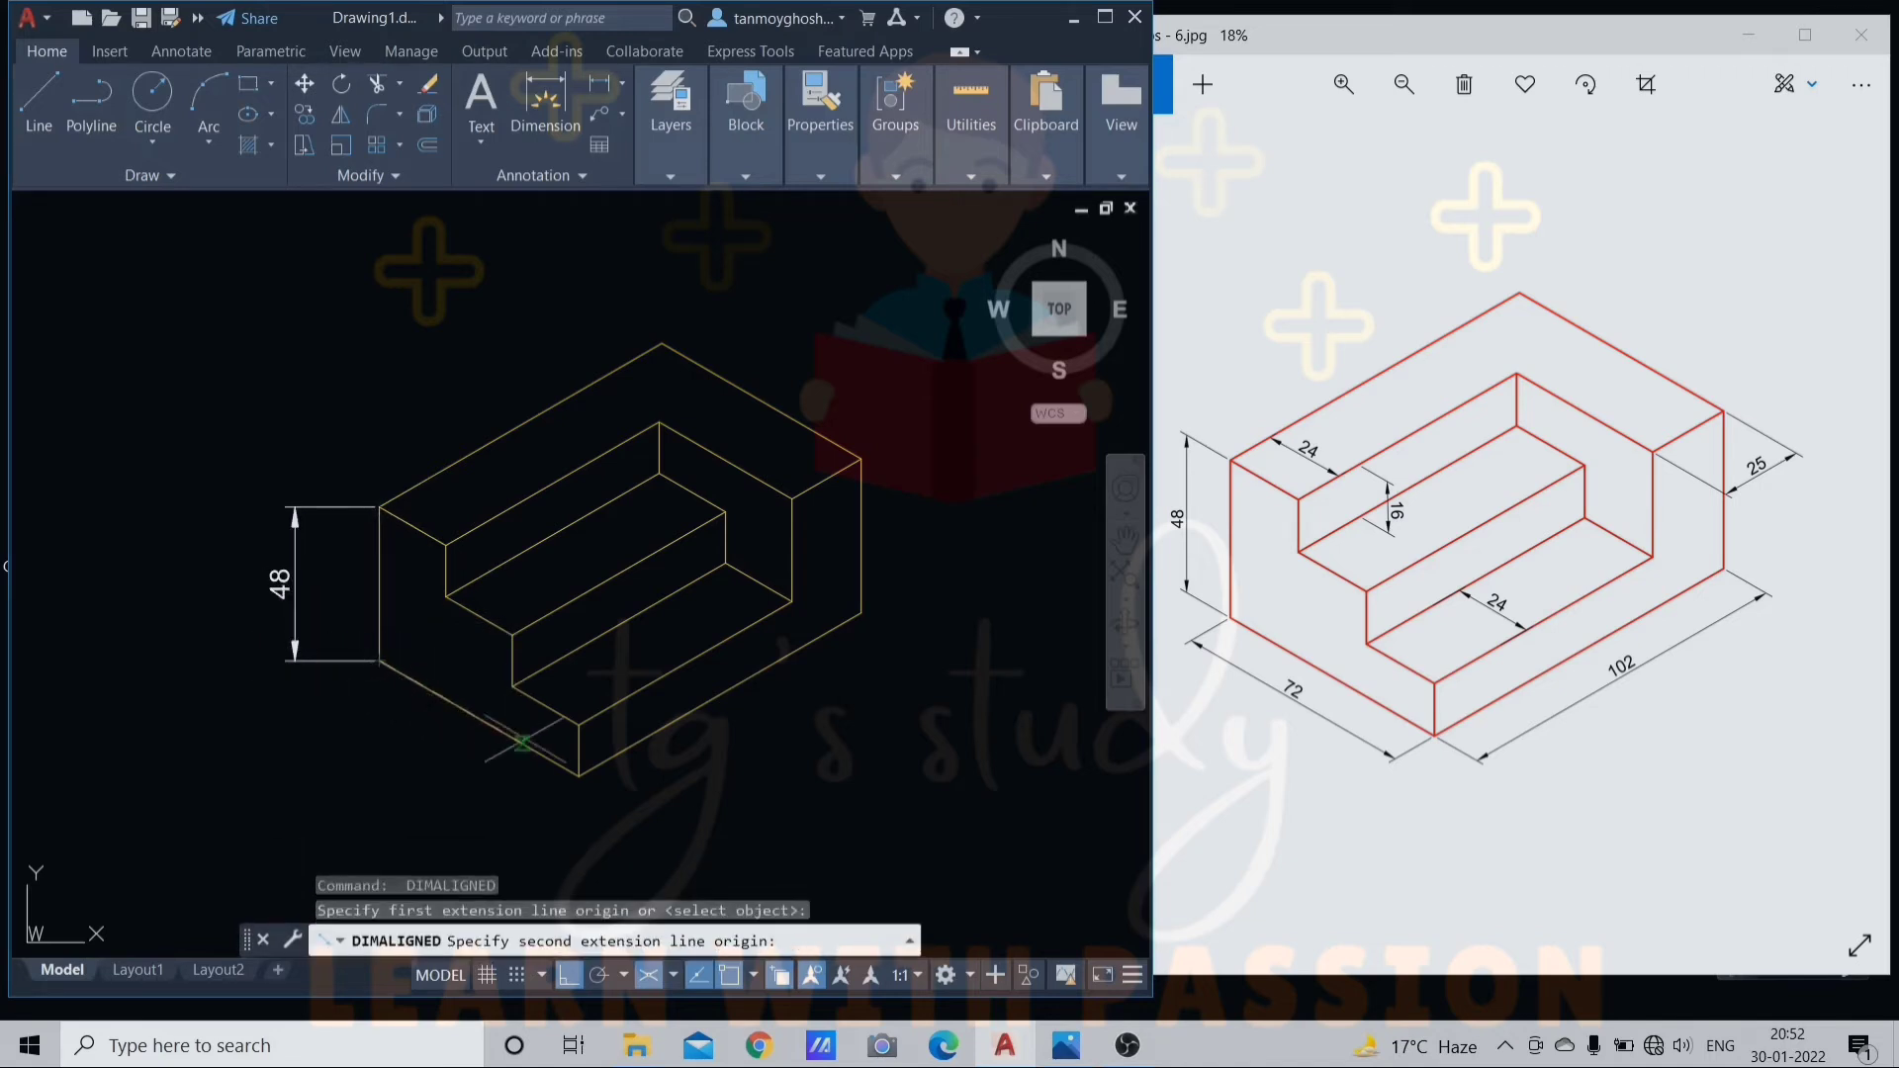
{"action": "left_click", "coordinate": [579, 776]}
{"action": "left_click", "coordinate": [447, 791]}
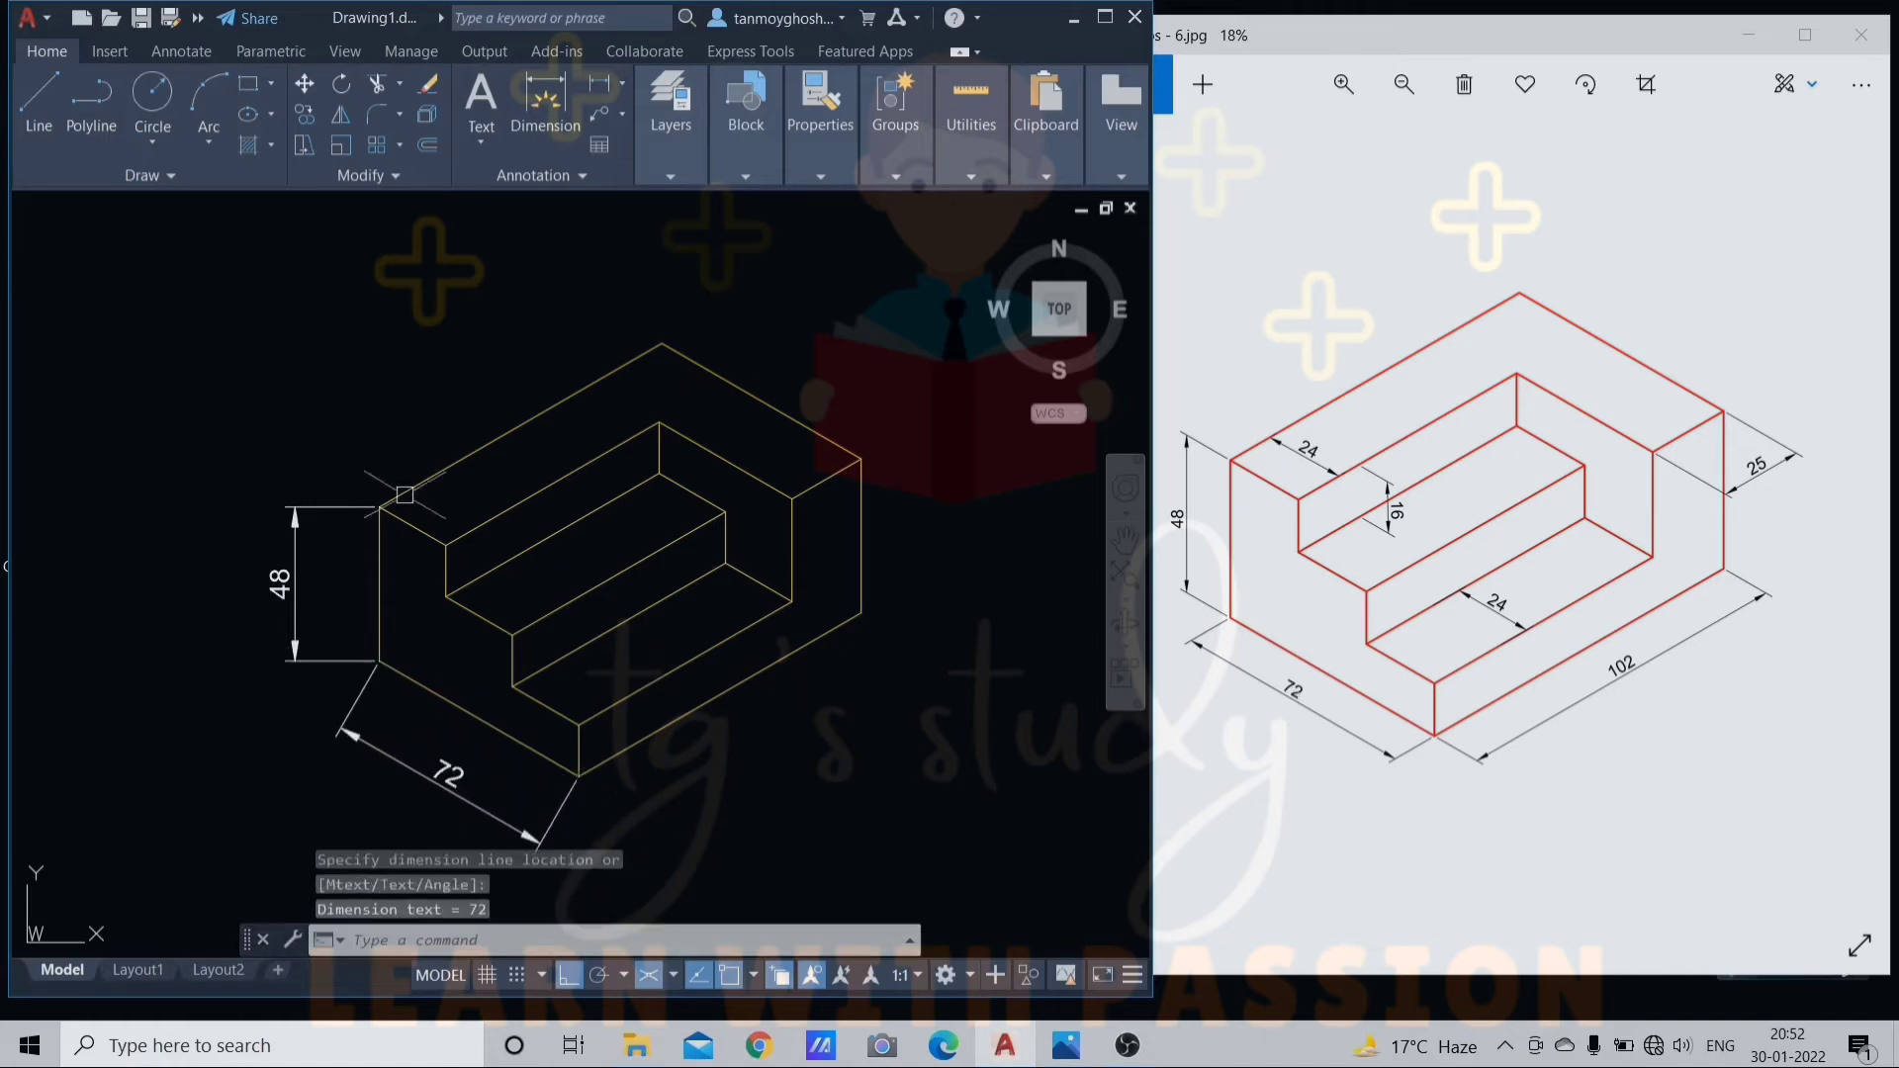
{"action": "middle_click_drag", "start_coordinate": [490, 576], "coordinate": [512, 551]}
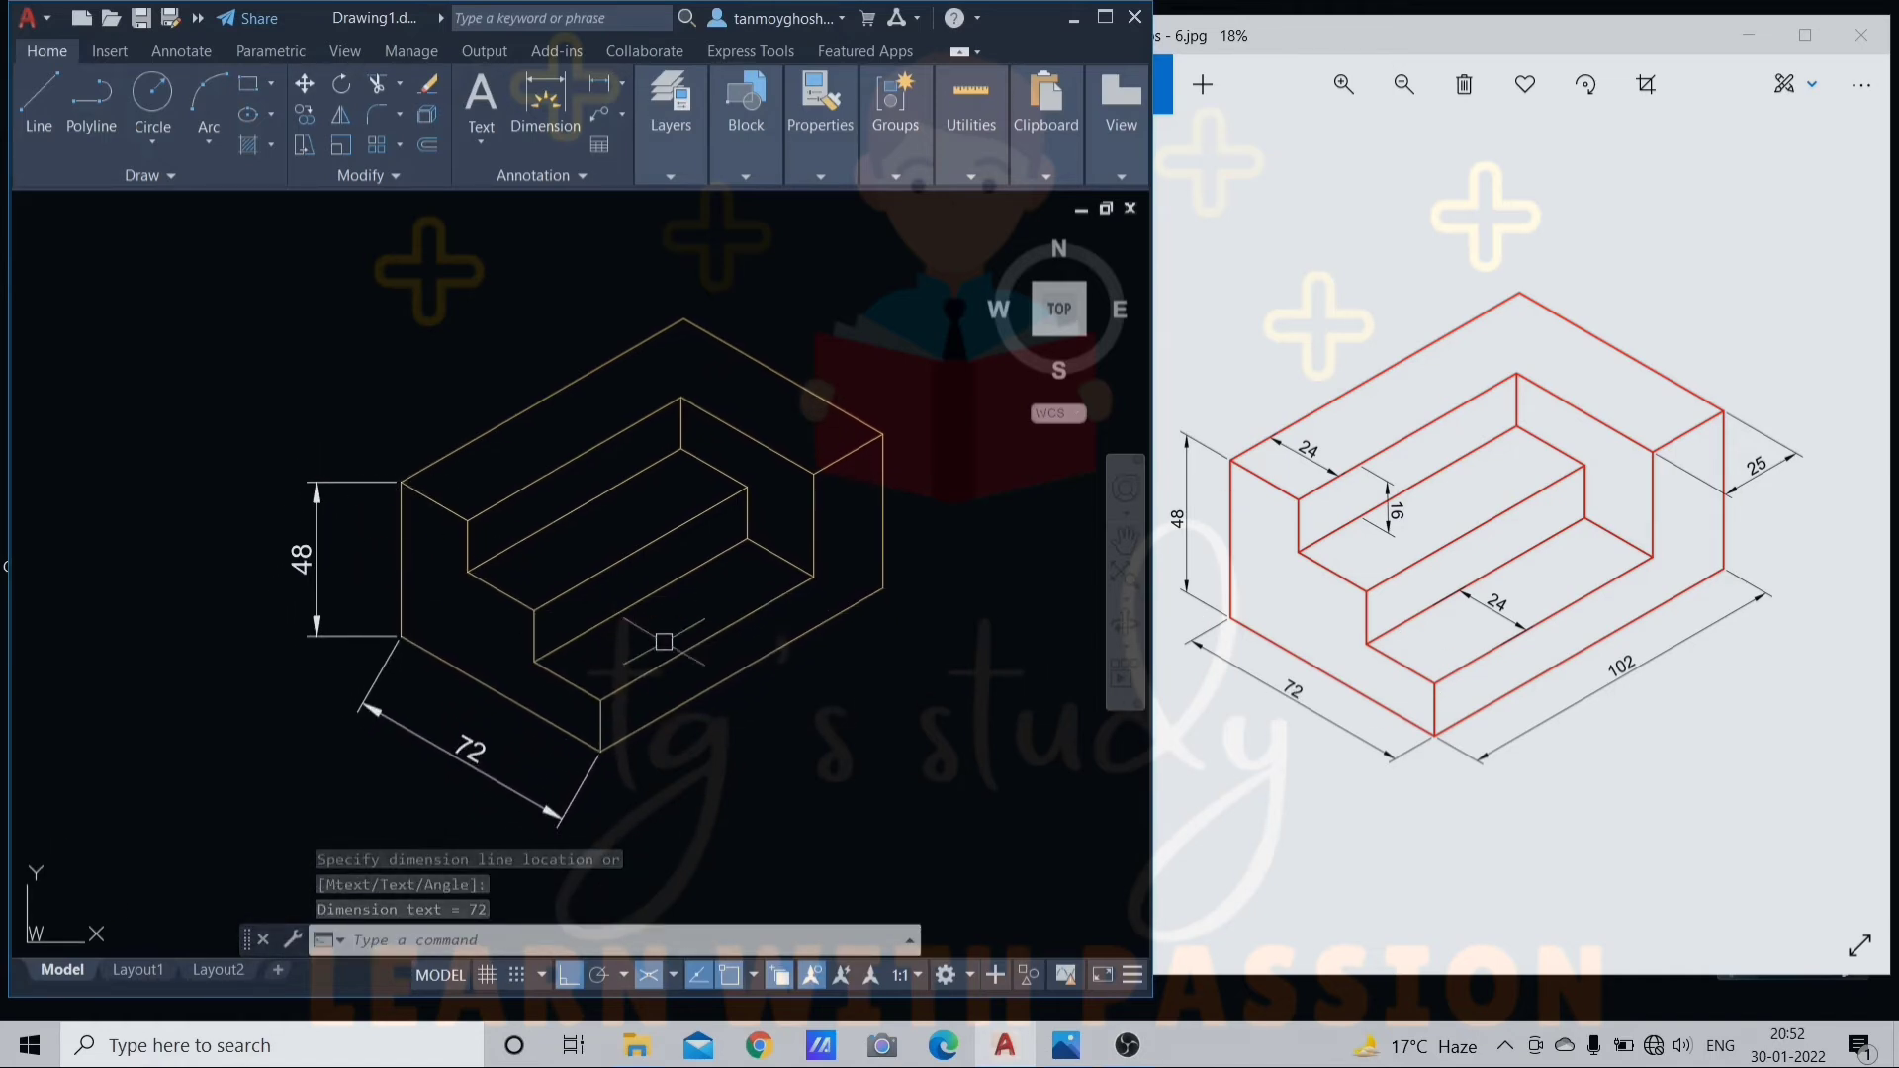
- Add an aligned dimension to the block's long lower right edge, placed outside the outline
{"action": "key", "text": "Return"}
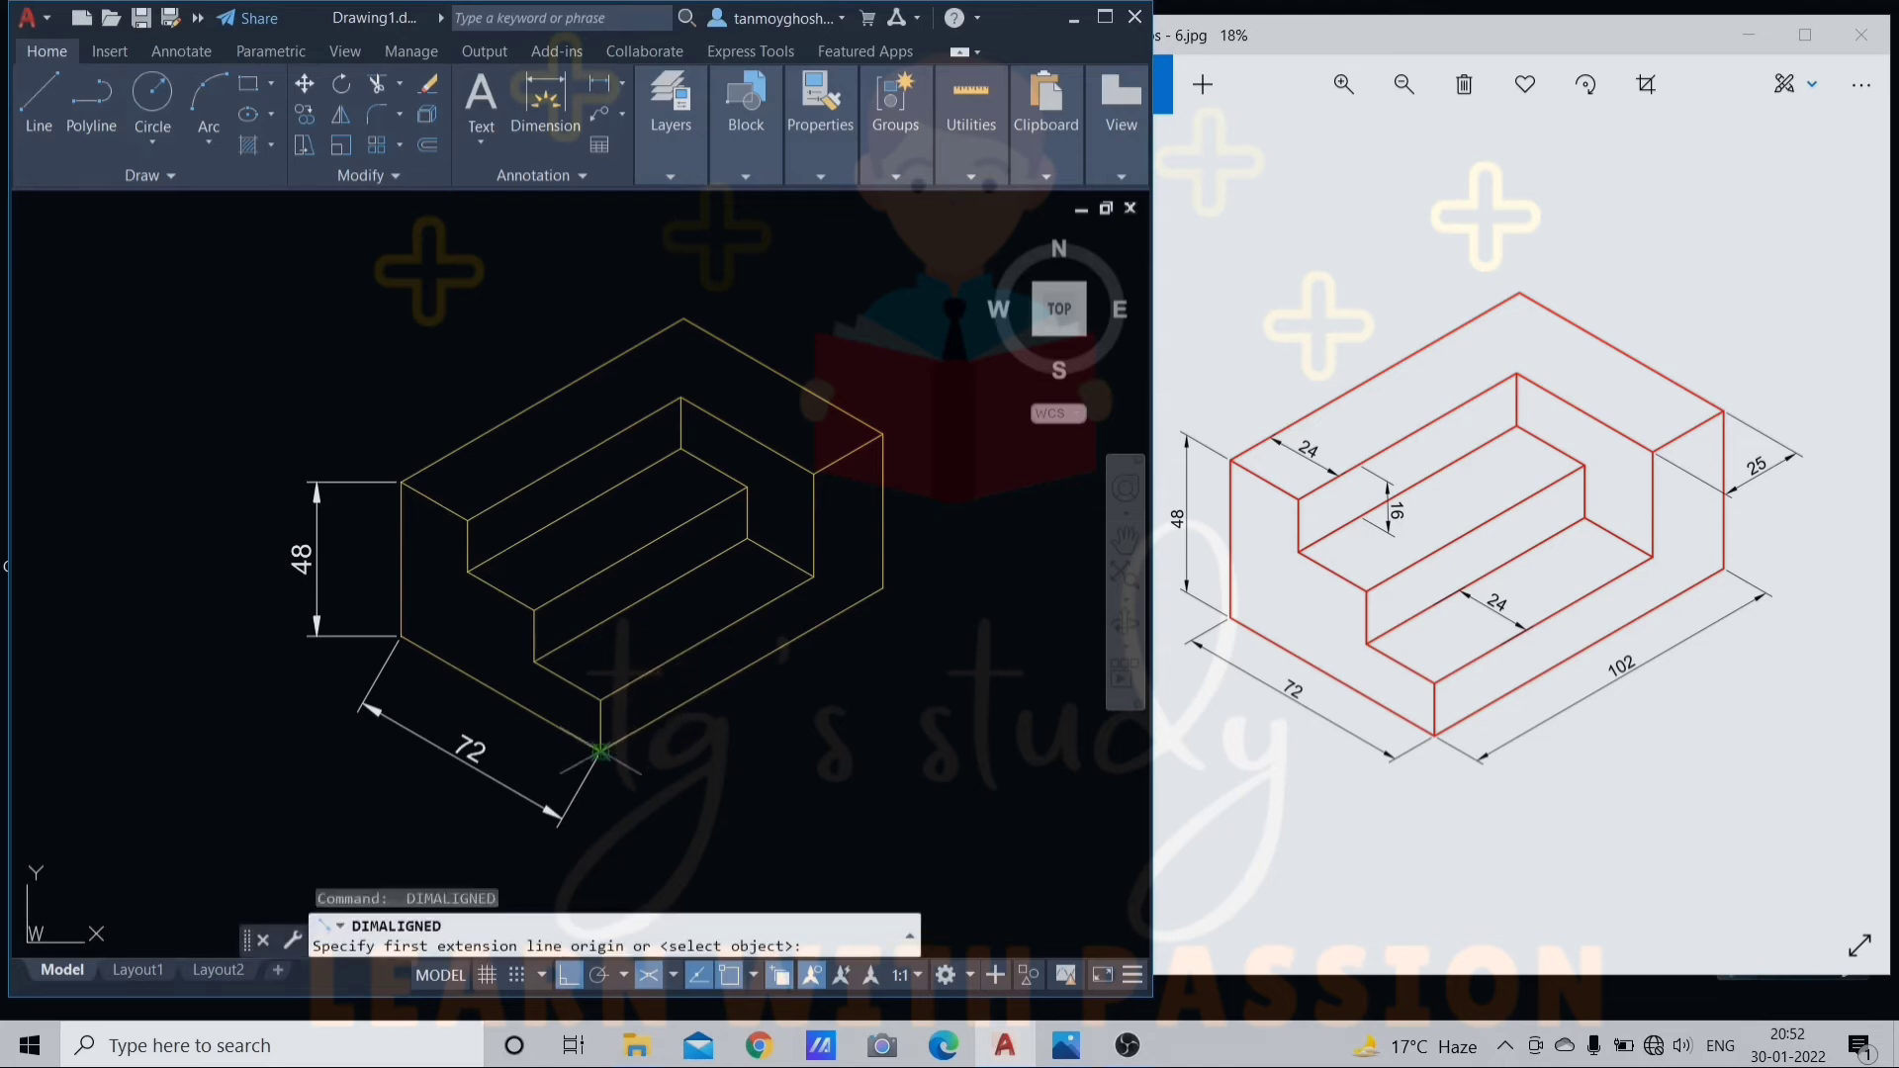
{"action": "left_click", "coordinate": [603, 749]}
{"action": "left_click", "coordinate": [884, 587]}
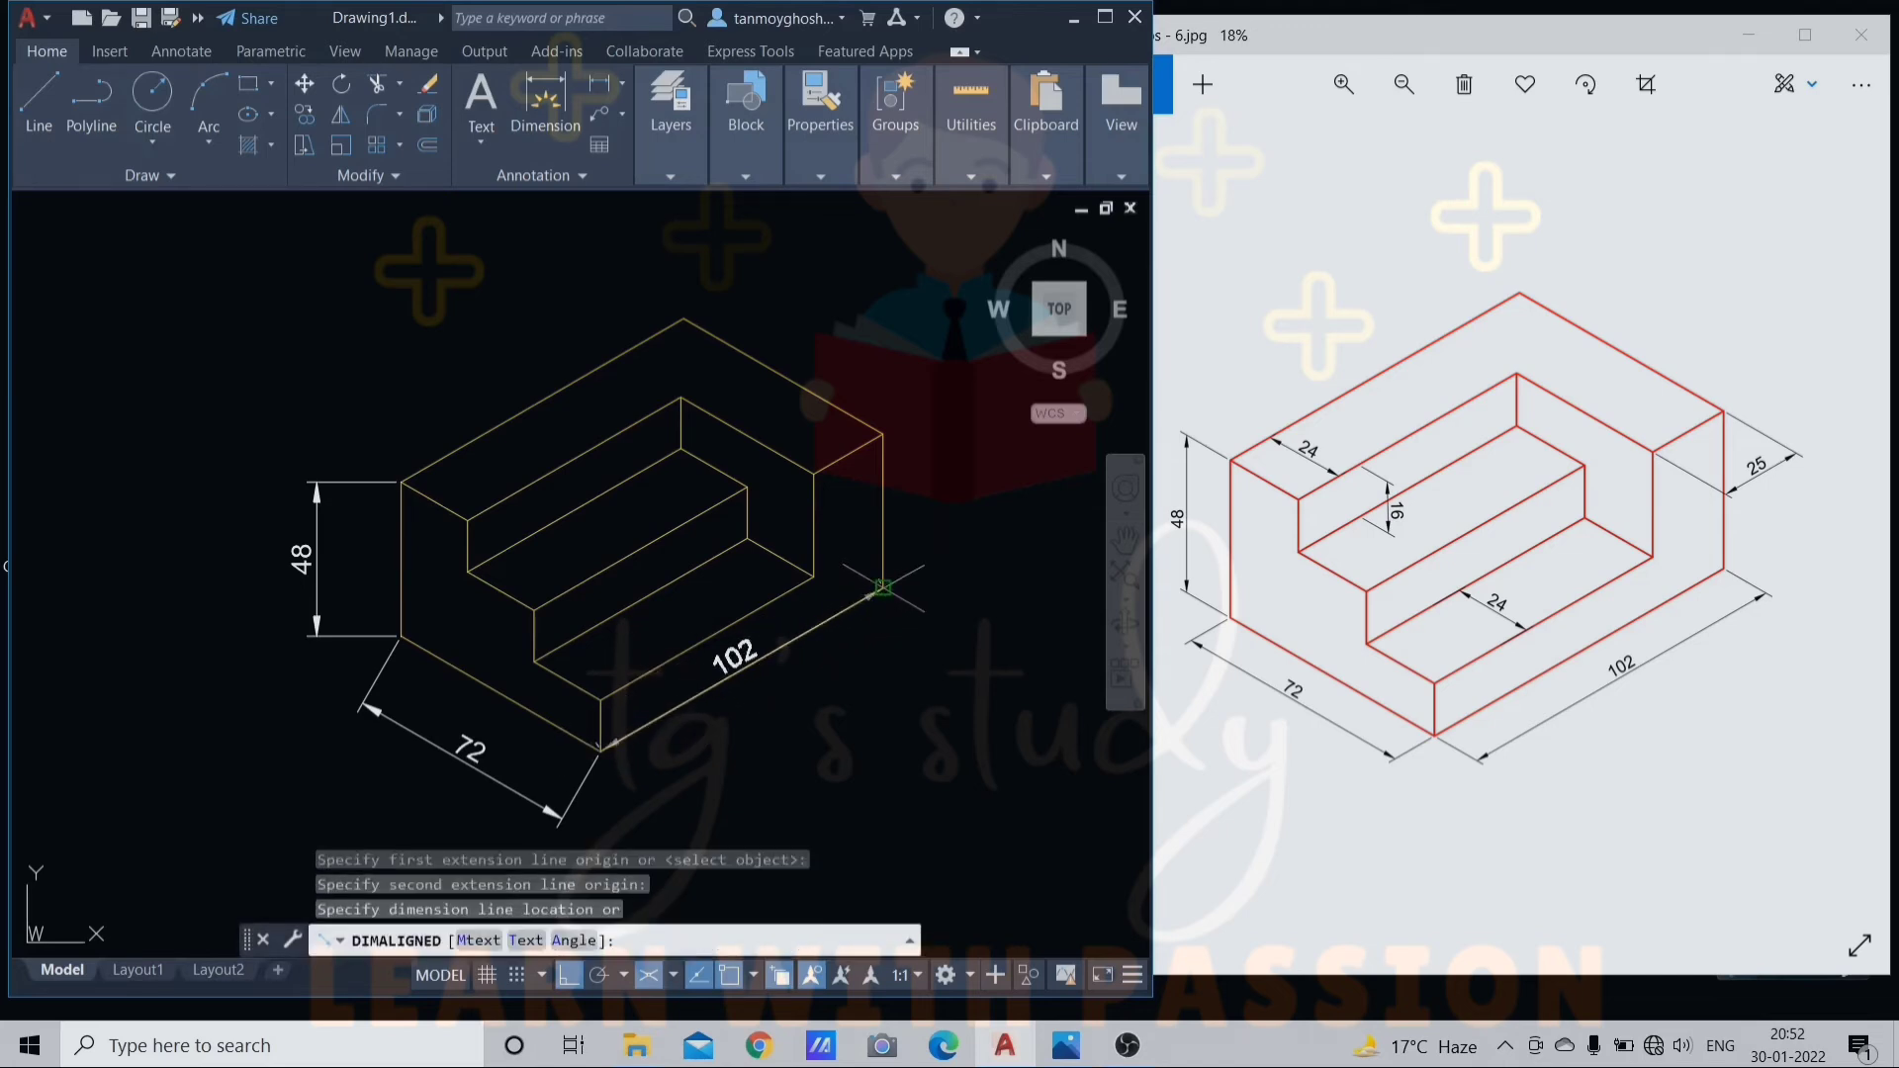
{"action": "left_click", "coordinate": [916, 668]}
- Add an aligned dimension to the short top edge of the right end wall, placed outside the block
{"action": "key", "text": "Return"}
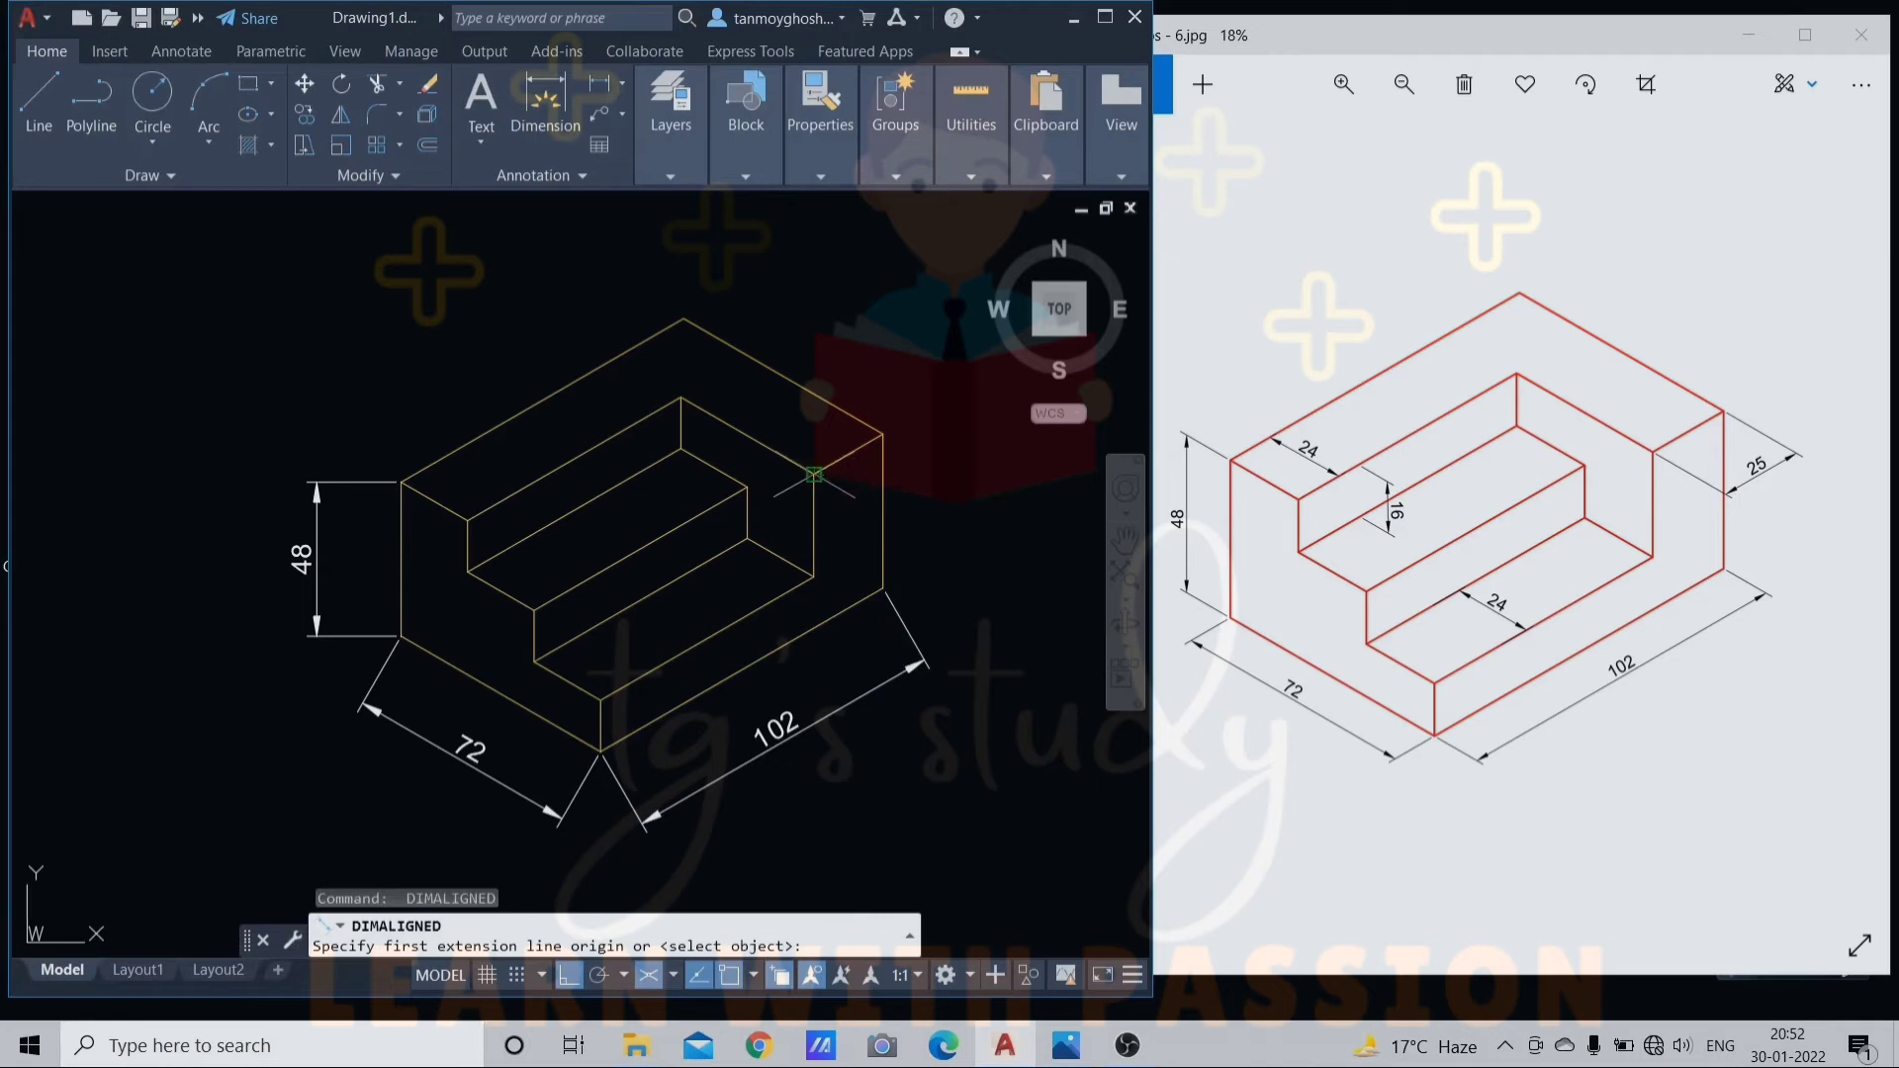
{"action": "left_click", "coordinate": [881, 436]}
{"action": "left_click", "coordinate": [883, 433]}
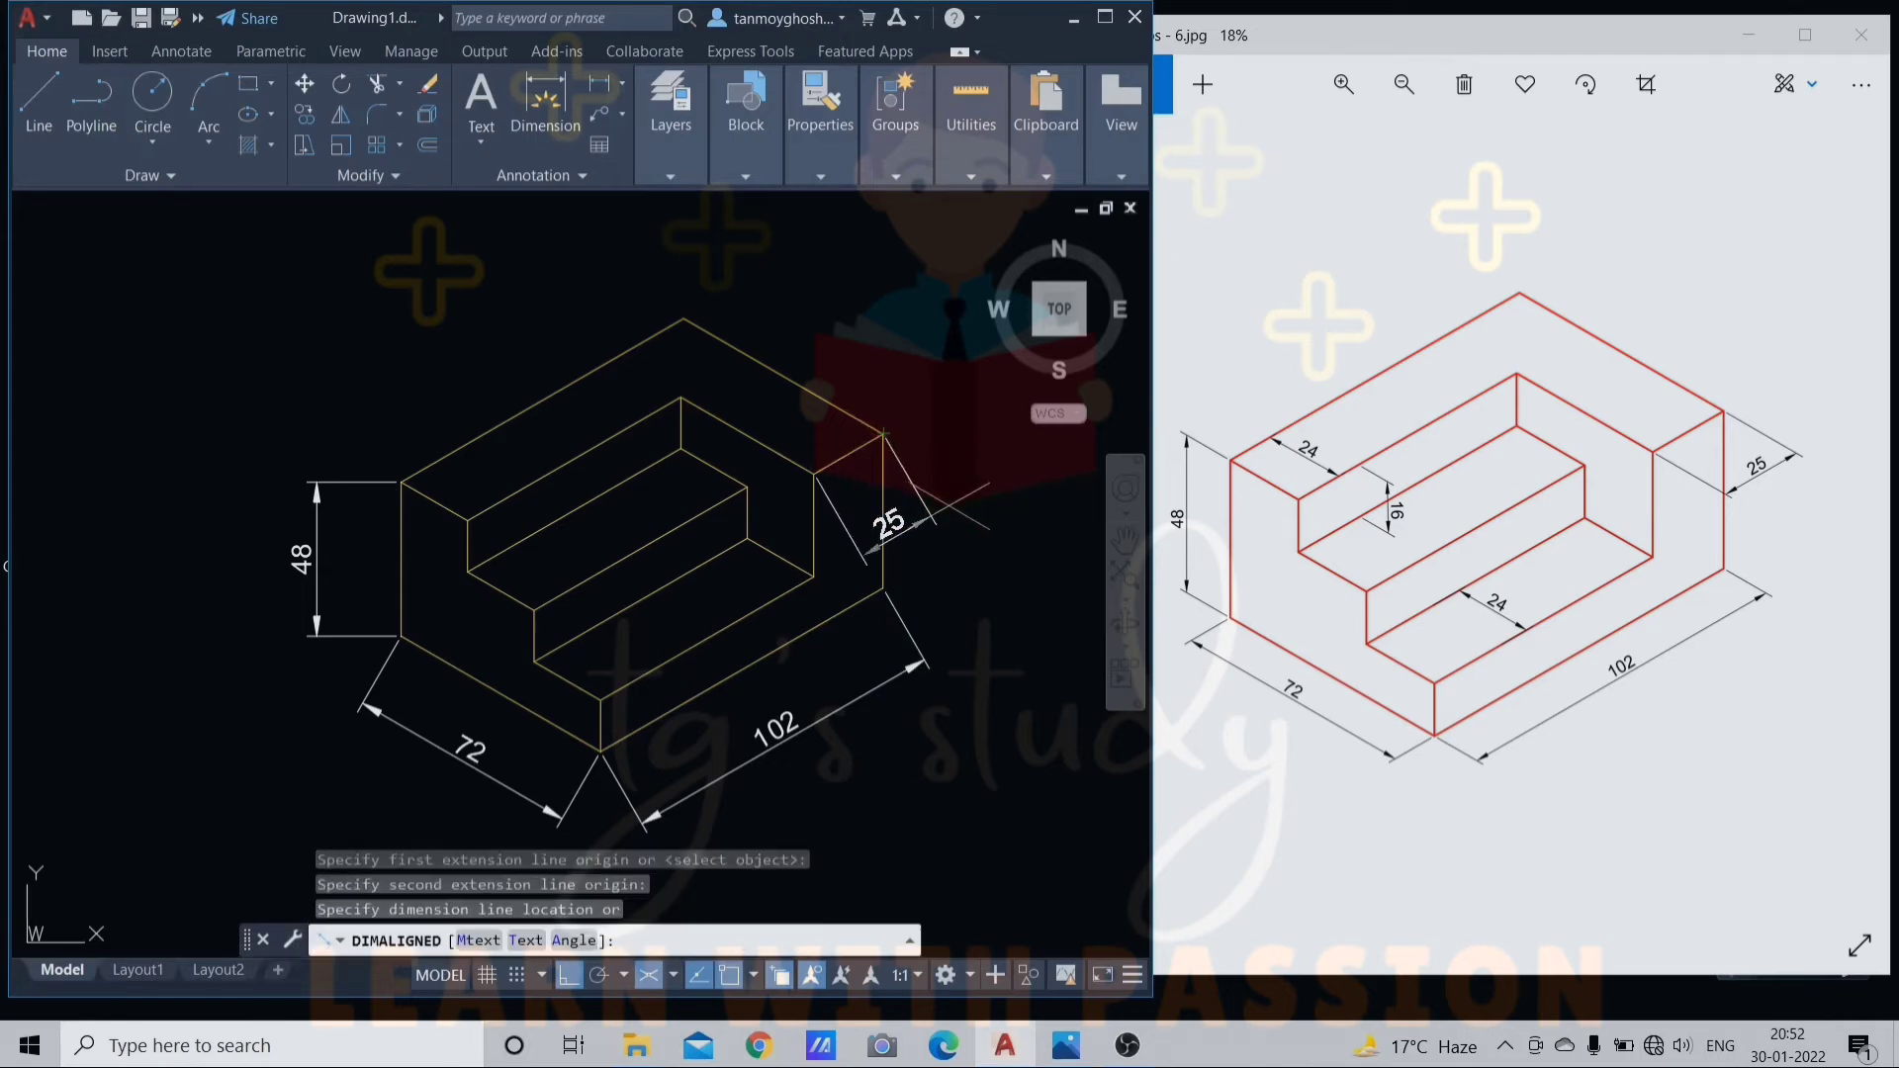
{"action": "left_click", "coordinate": [940, 500]}
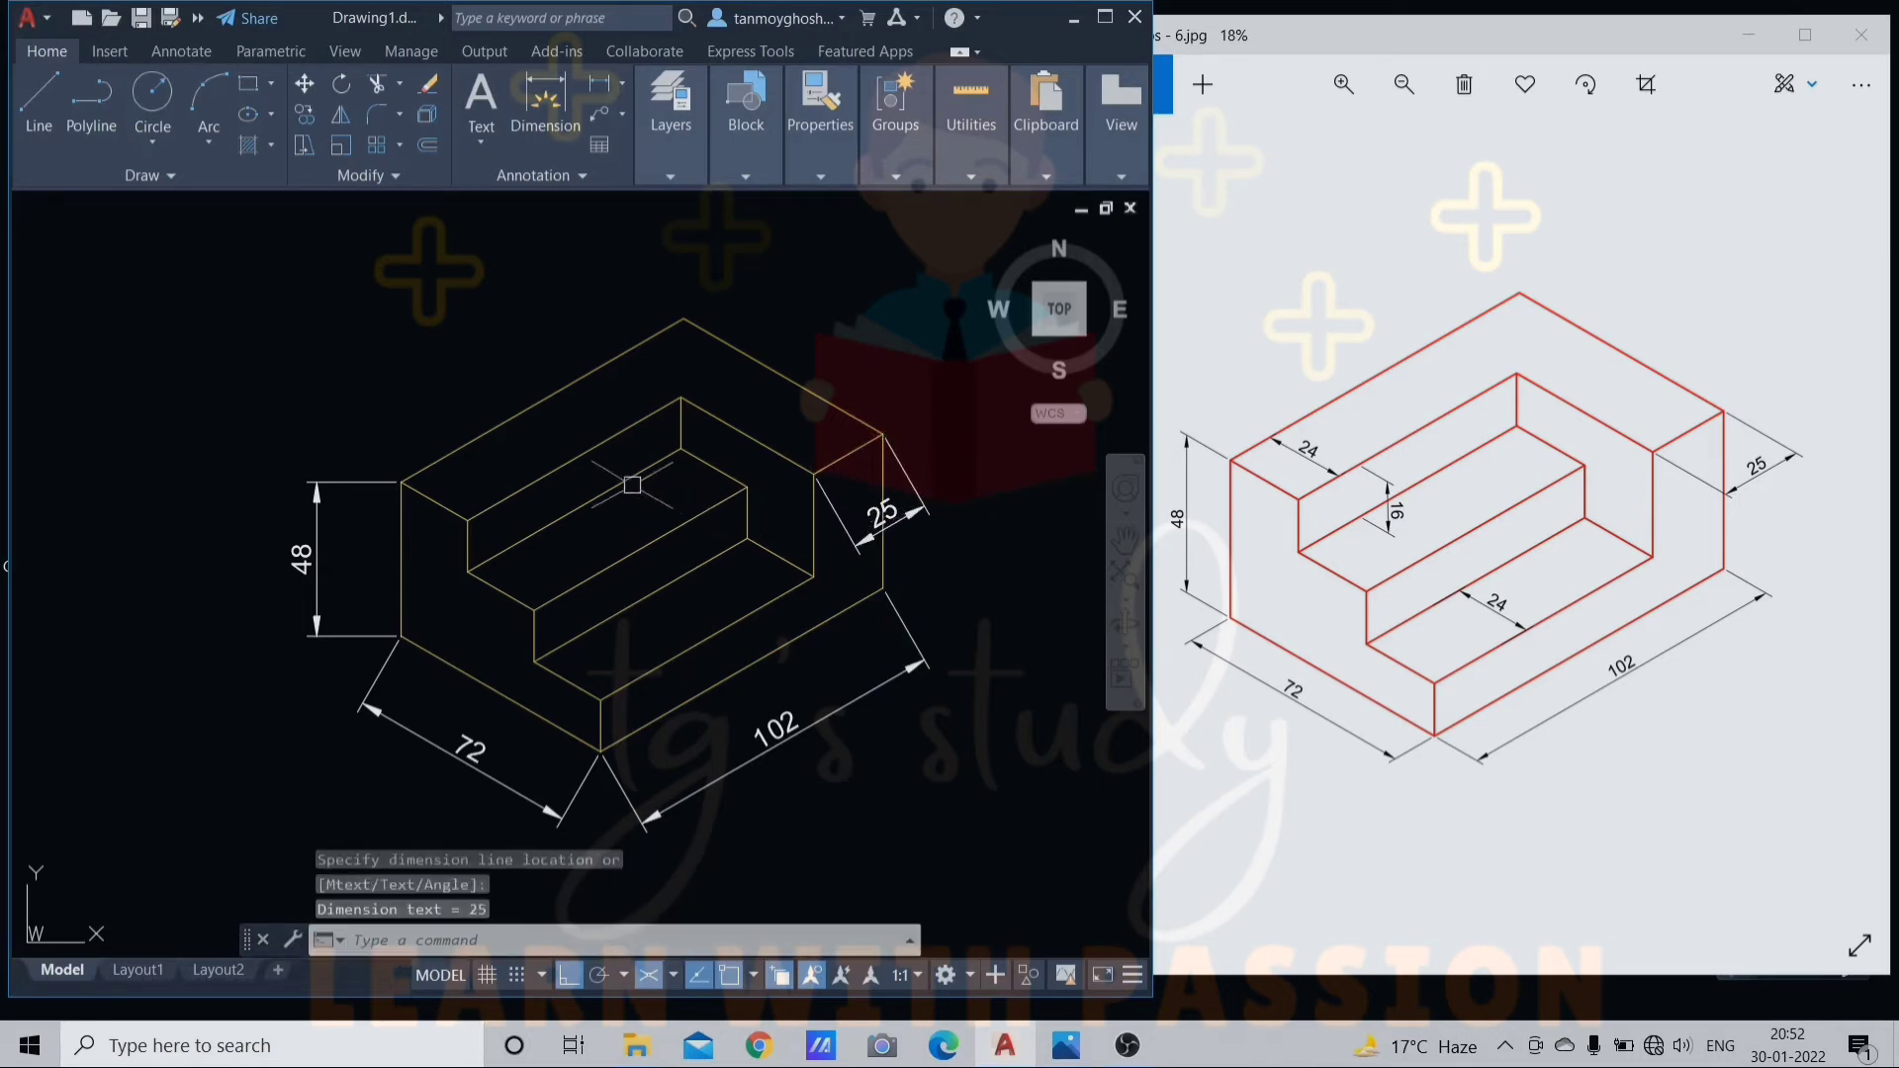
- Add an aligned dimension to the short top edge at the block's upper left corner, placed above it
{"action": "key", "text": "Return"}
{"action": "left_click", "coordinate": [401, 483]}
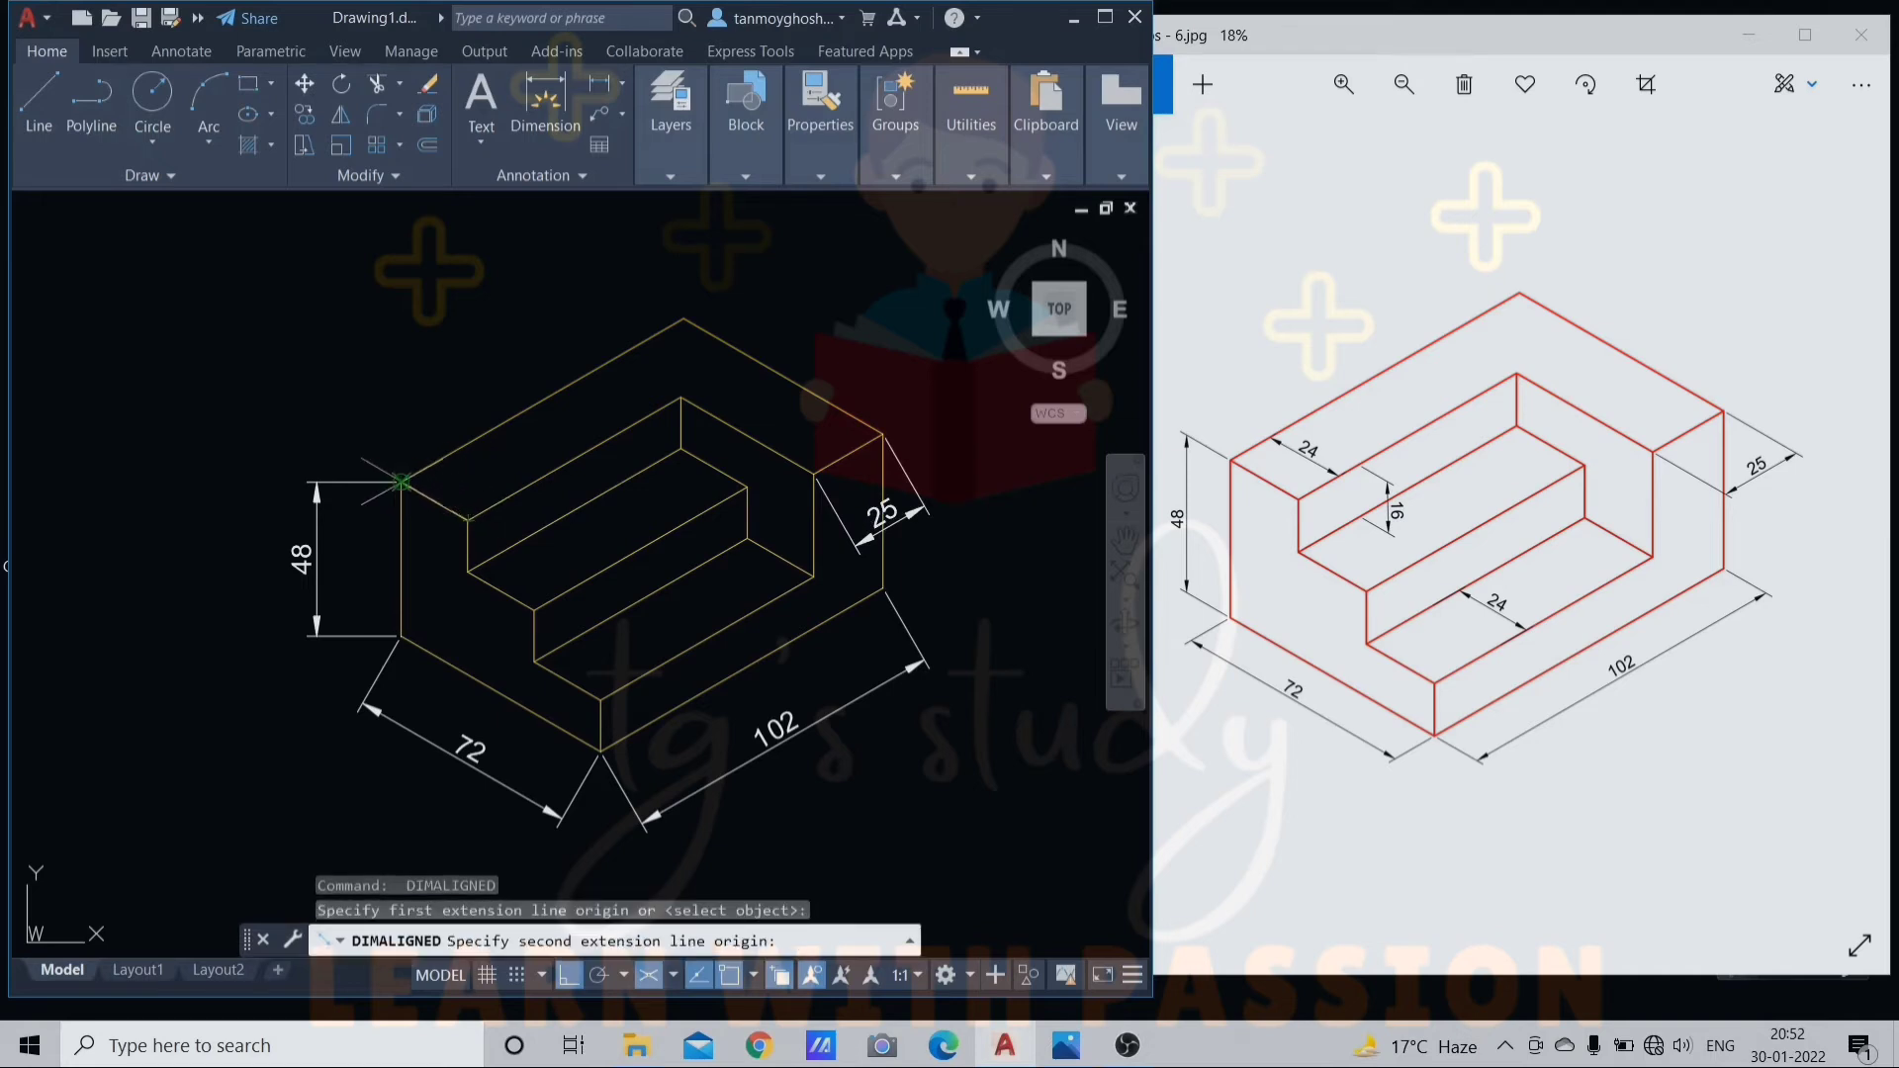
{"action": "left_click", "coordinate": [469, 518]}
{"action": "left_click", "coordinate": [490, 456]}
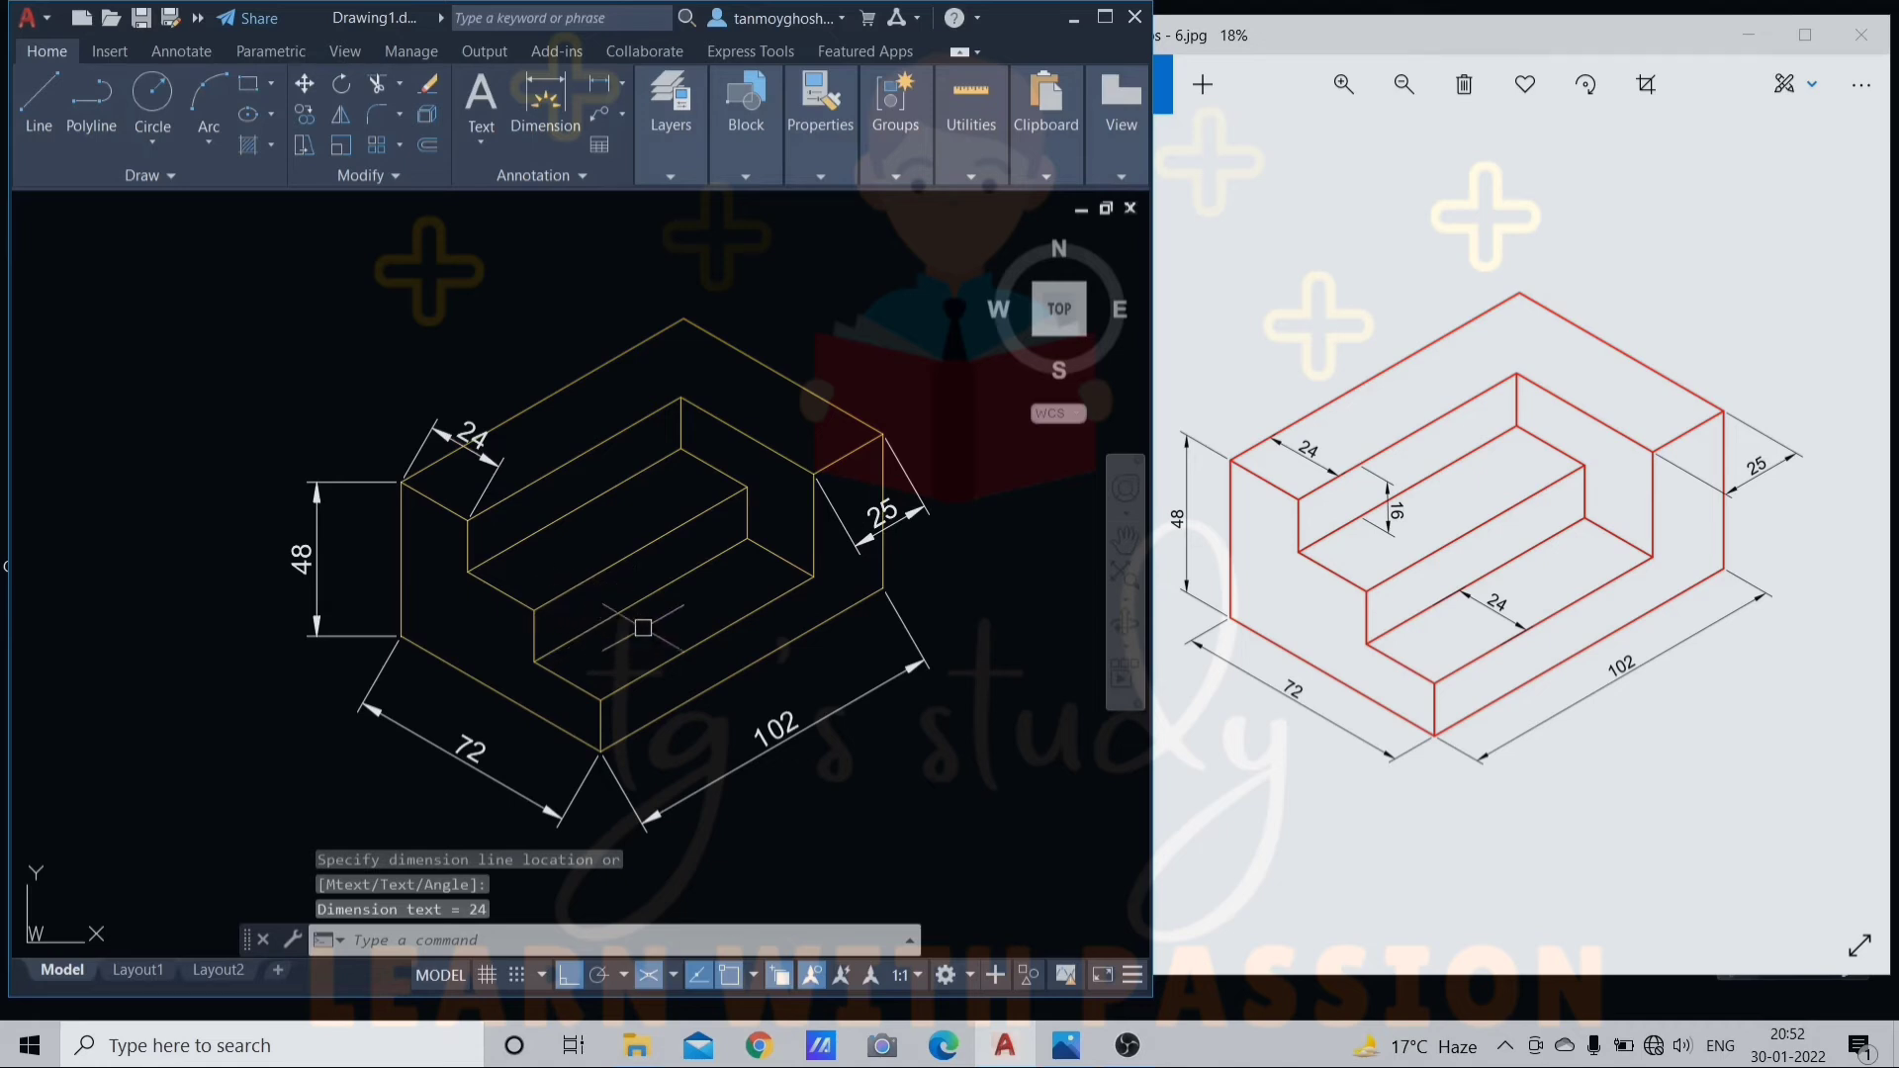
- Add an aligned dimension across the width of the lowest tread, placed on the tread surface
{"action": "key", "text": "Return"}
{"action": "left_click", "coordinate": [705, 625]}
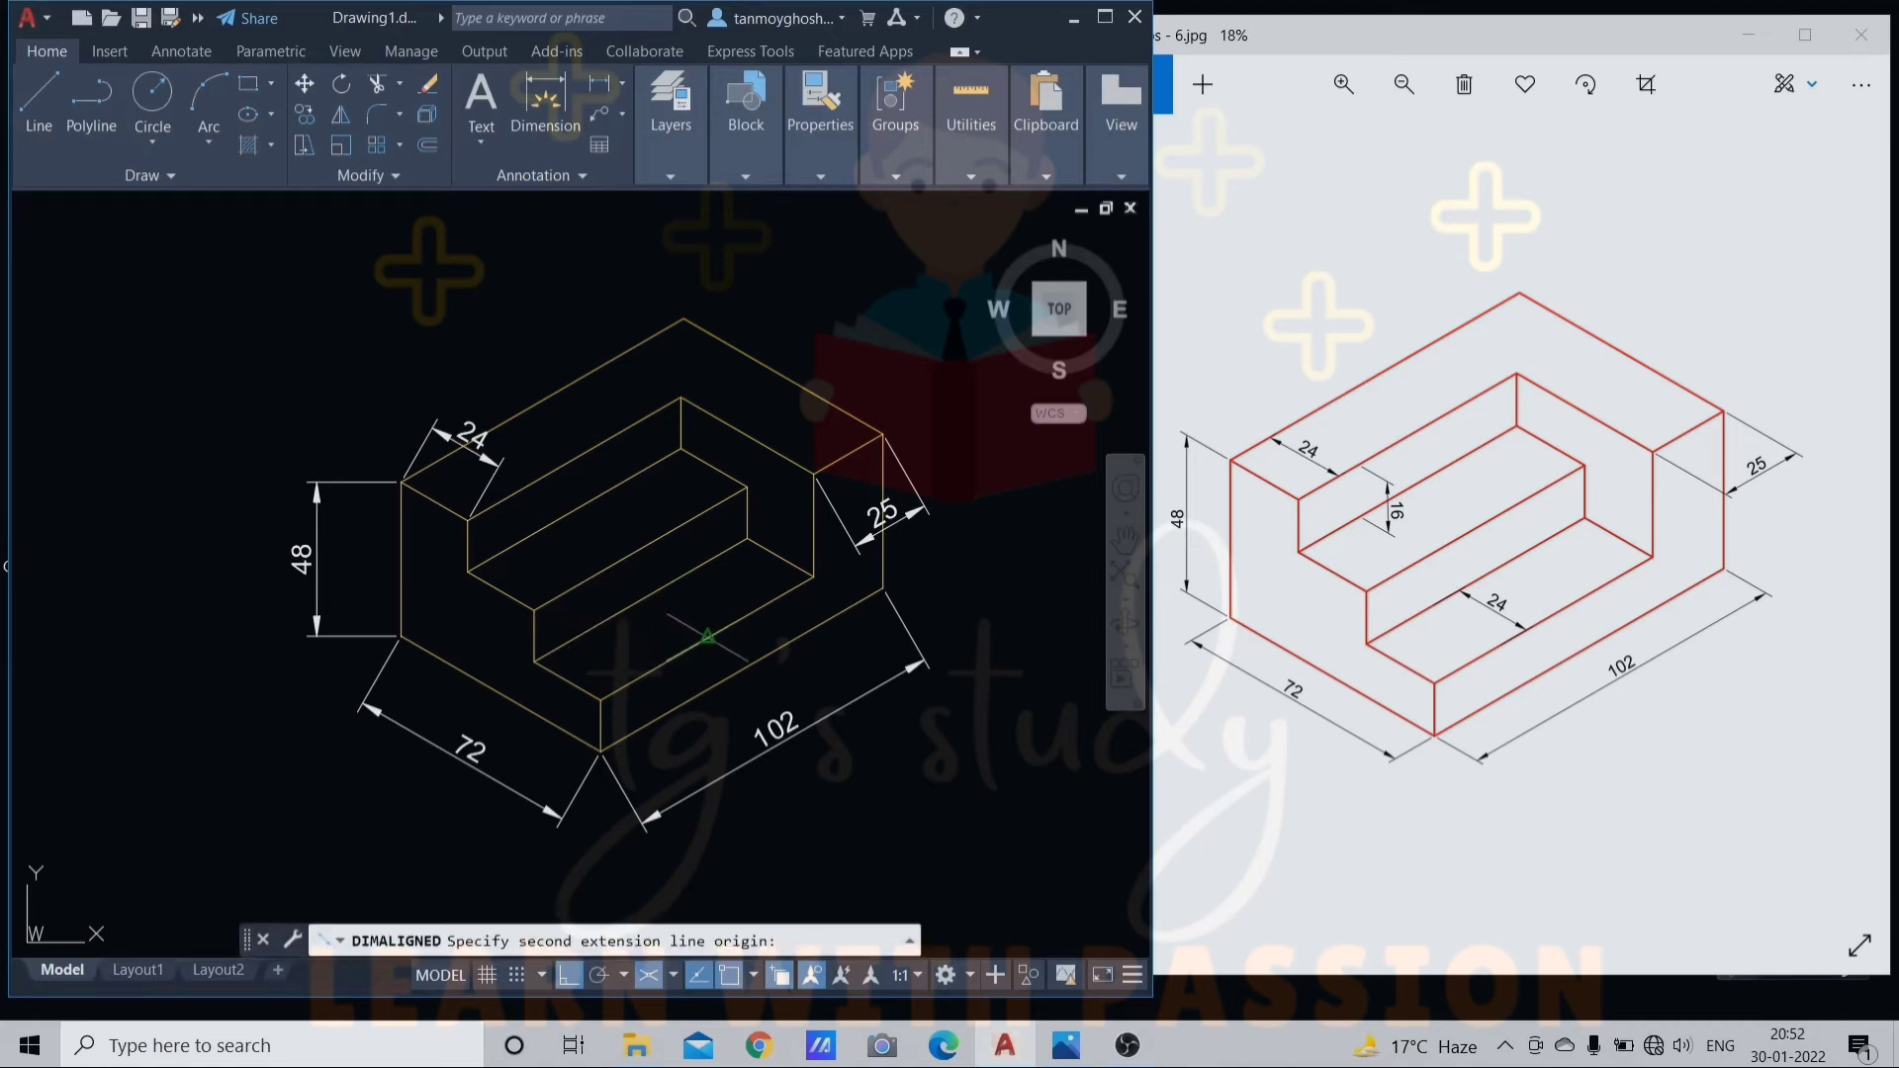
{"action": "left_click", "coordinate": [643, 590]}
{"action": "left_click", "coordinate": [638, 600]}
- Add an aligned dimension to the left vertical edge of the lower riser, placed just outside it
{"action": "key", "text": "Return"}
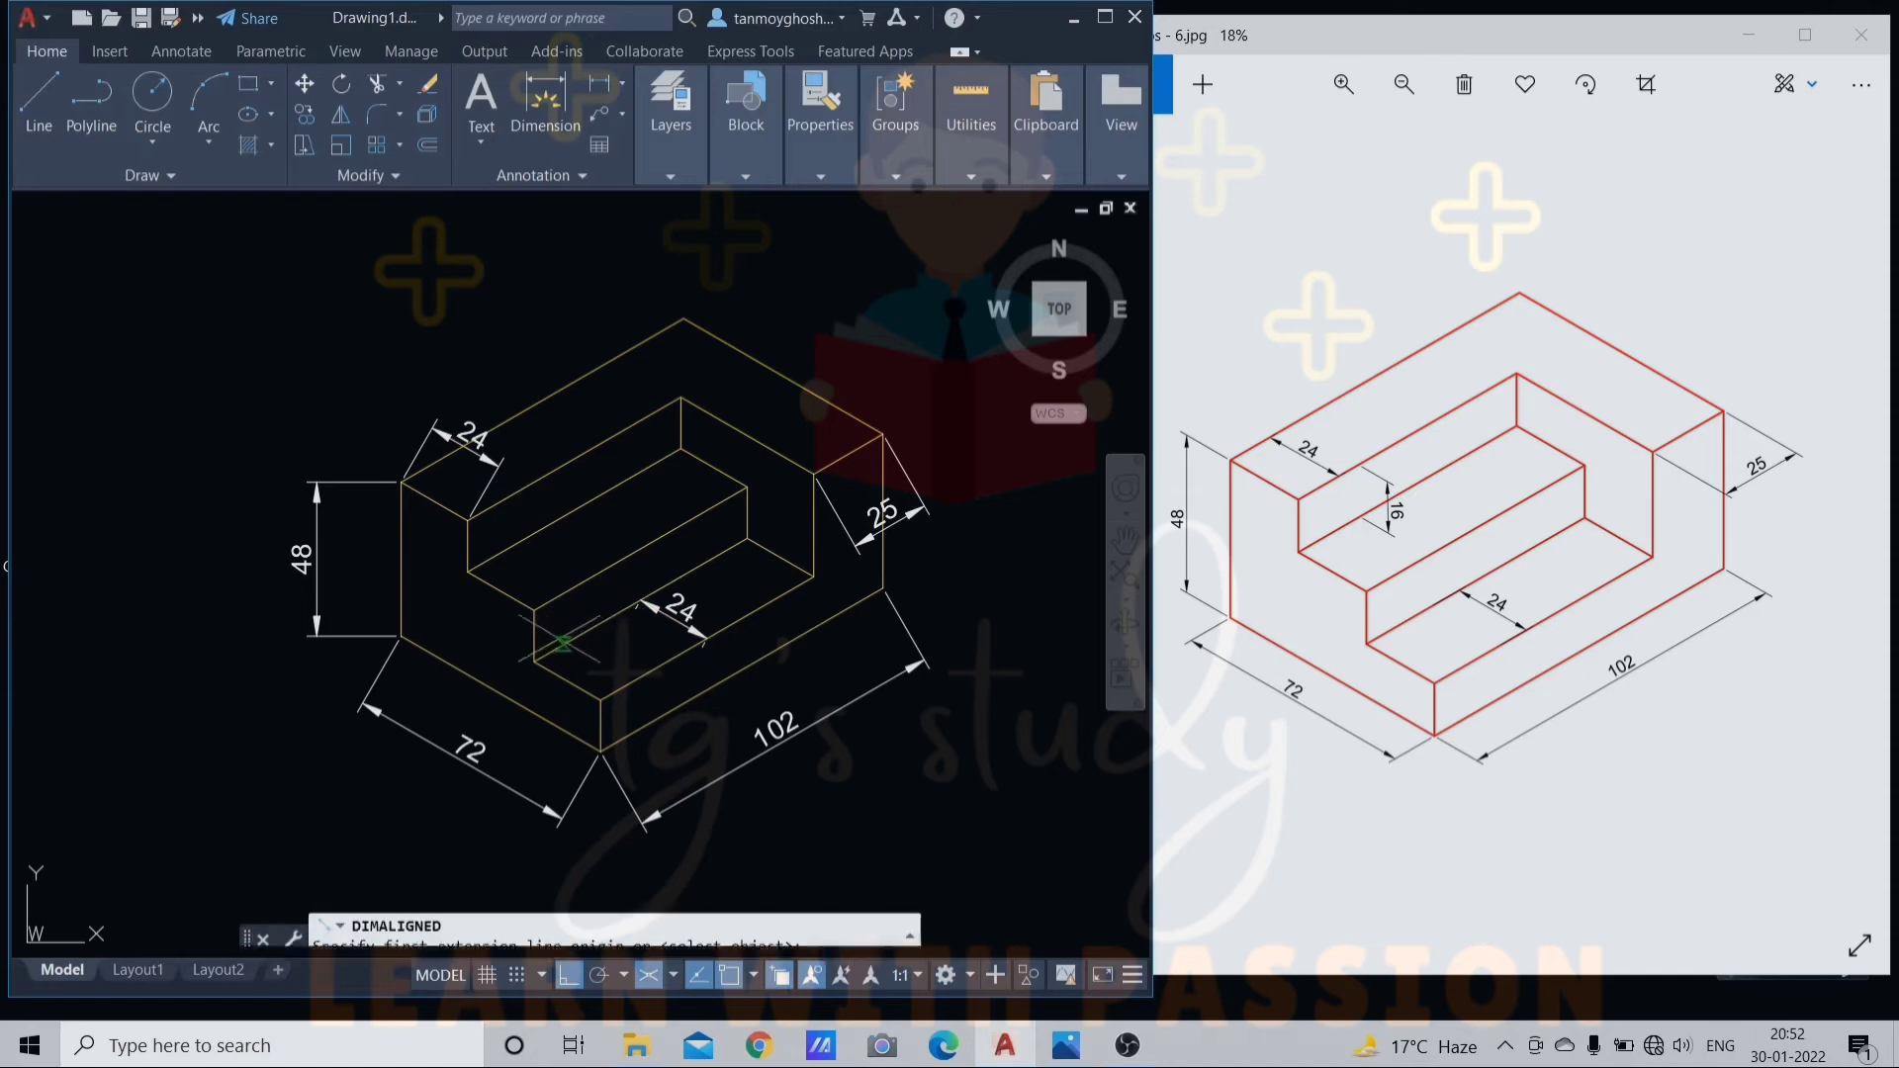
{"action": "left_click", "coordinate": [535, 658]}
{"action": "left_click", "coordinate": [534, 608]}
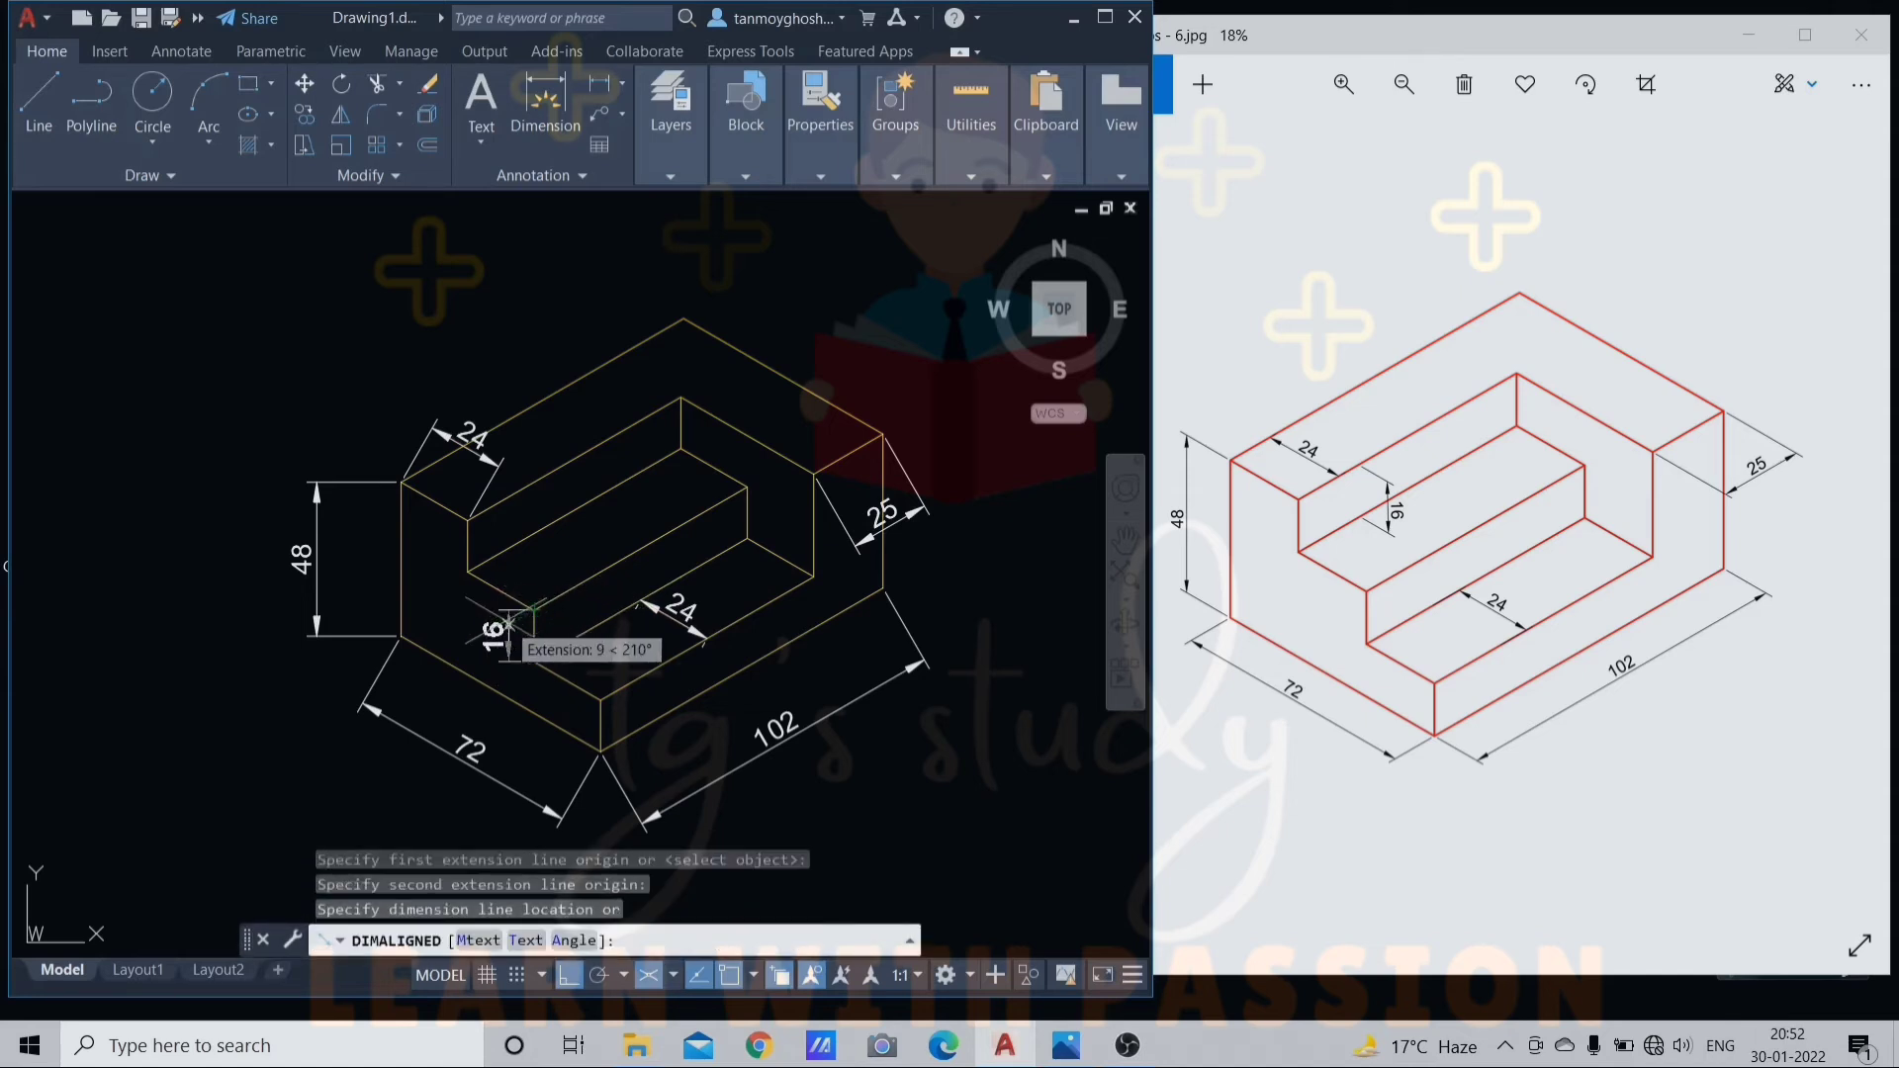
{"action": "left_click", "coordinate": [506, 633]}
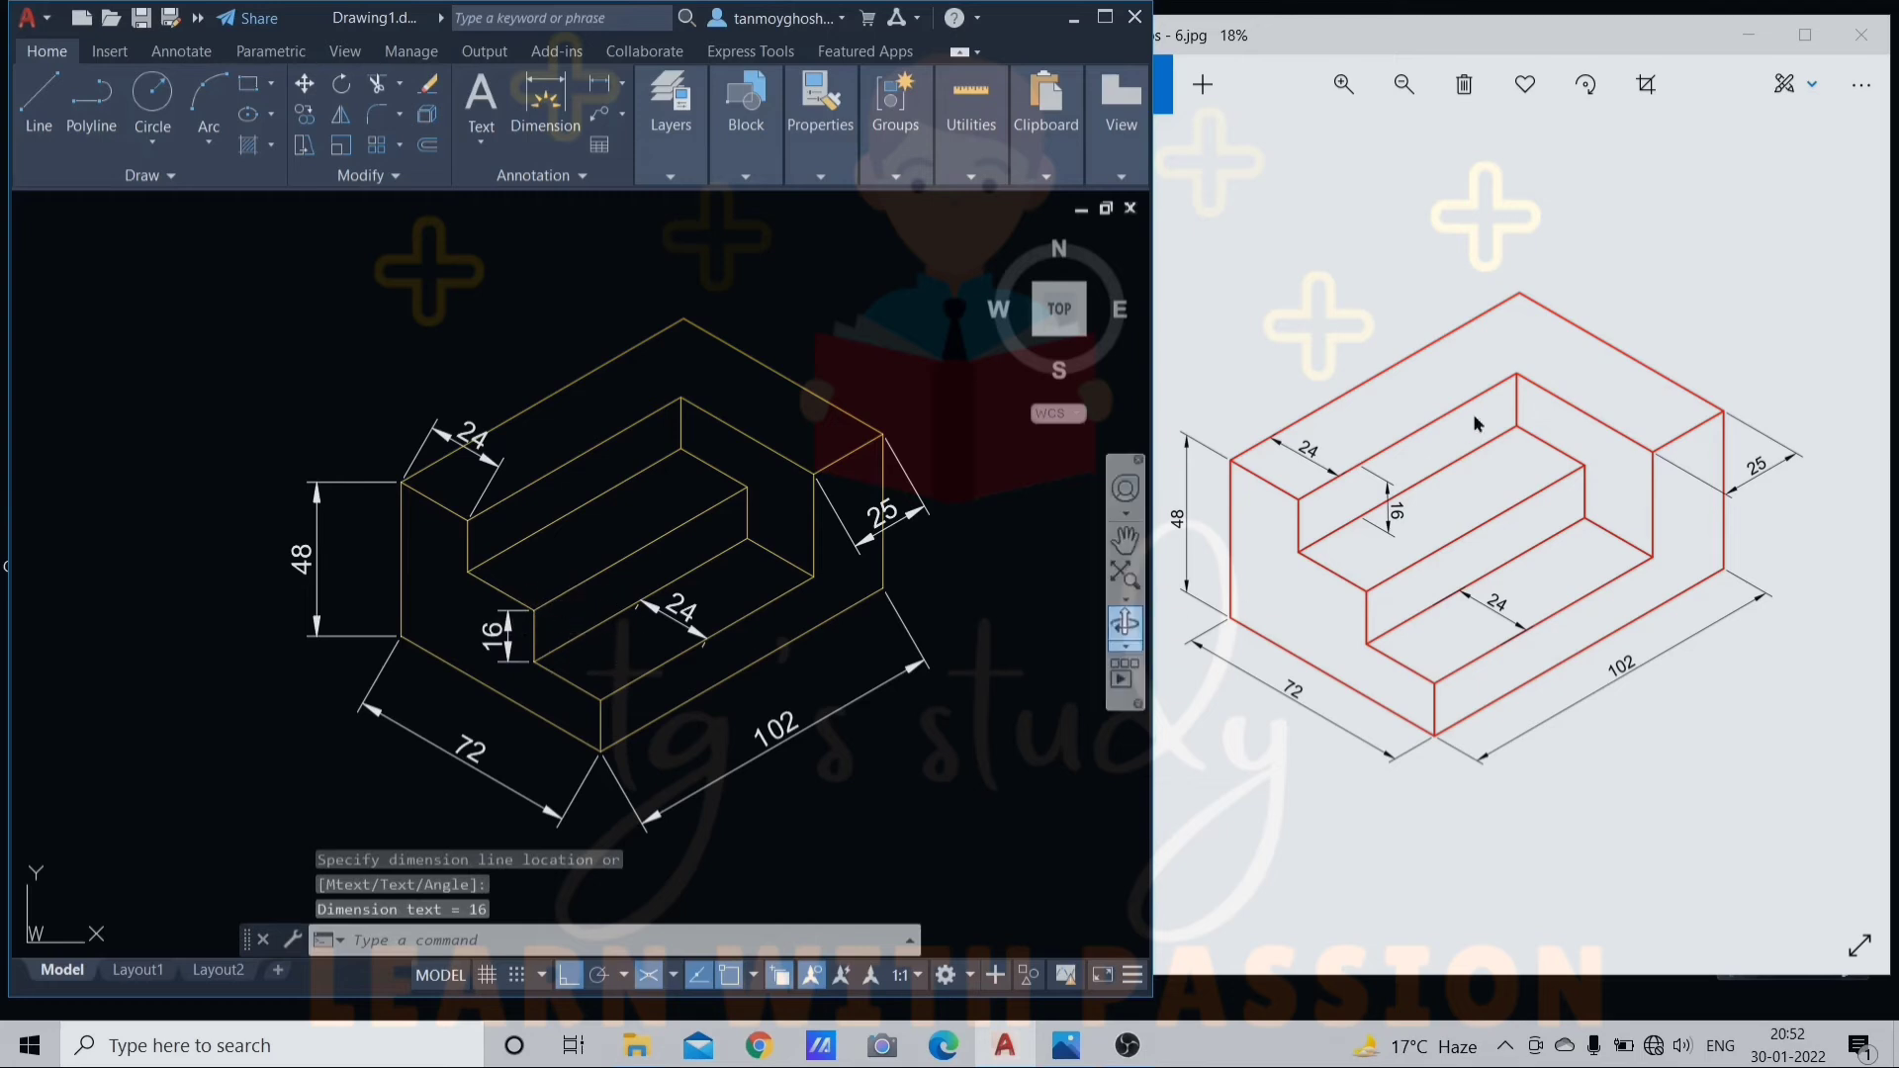
{"action": "middle_click_drag", "start_coordinate": [739, 496], "coordinate": [742, 485]}
{"action": "key", "text": "Escape"}
{"action": "key", "text": "Escape"}
{"action": "key", "text": "Escape"}
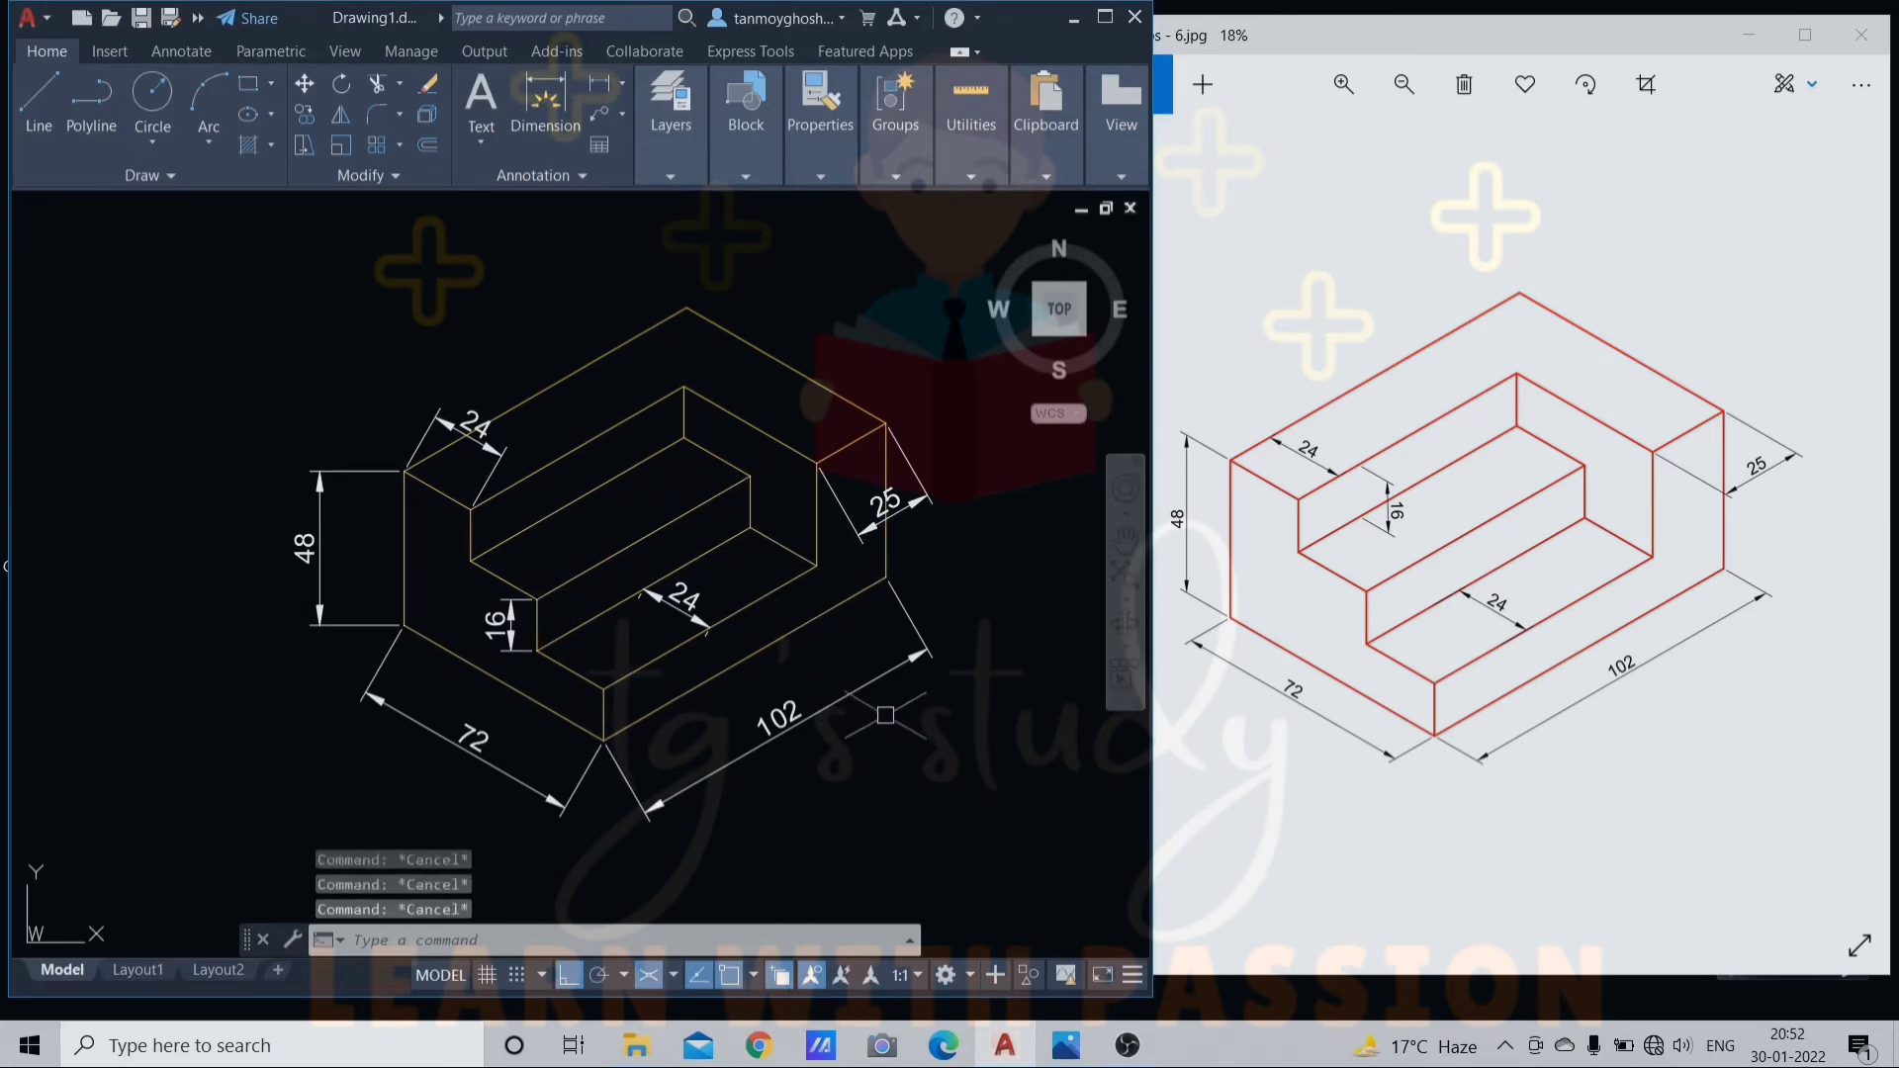
- Oblique the 102 and 25 dimensions with DIMEDIT, taking the angle from the endpoints of the recess's upper edge along the right end wall
{"action": "type", "text": "DIMEd"}
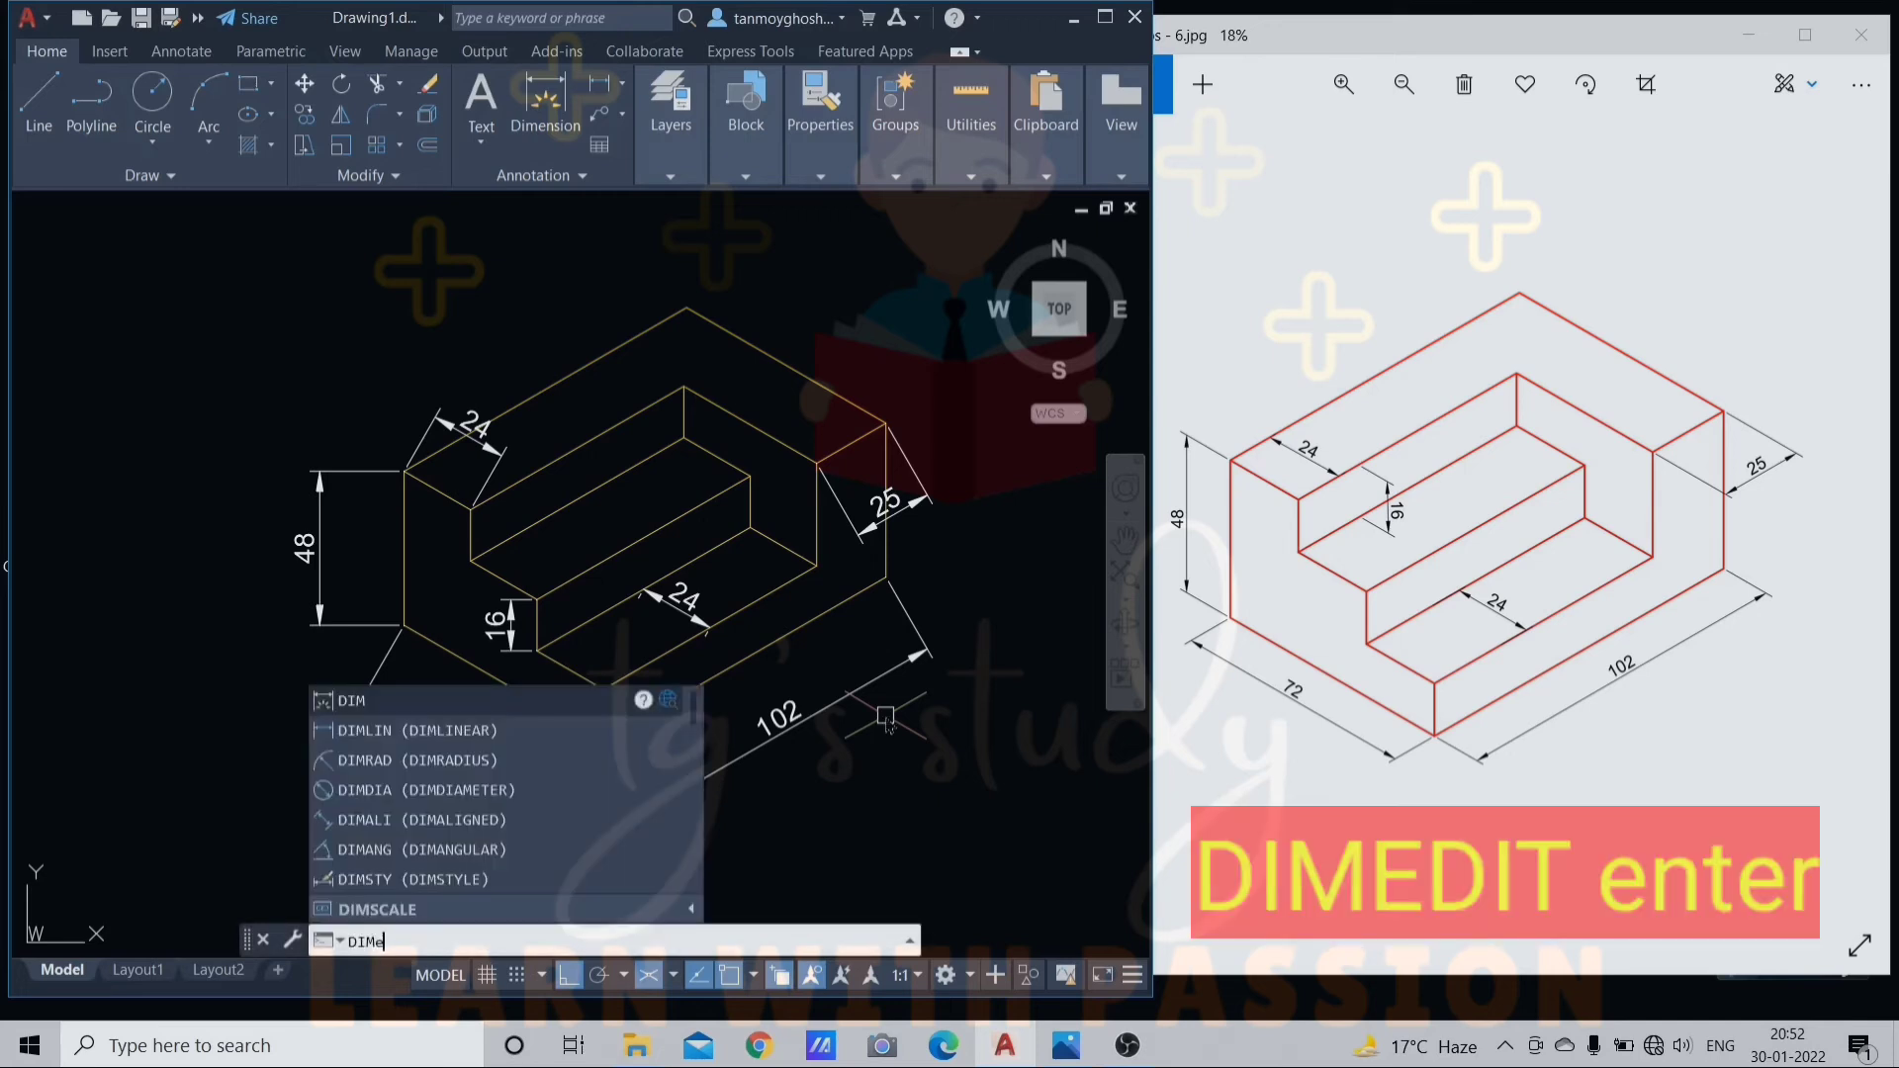
{"action": "type", "text": "it"}
{"action": "key", "text": "Return"}
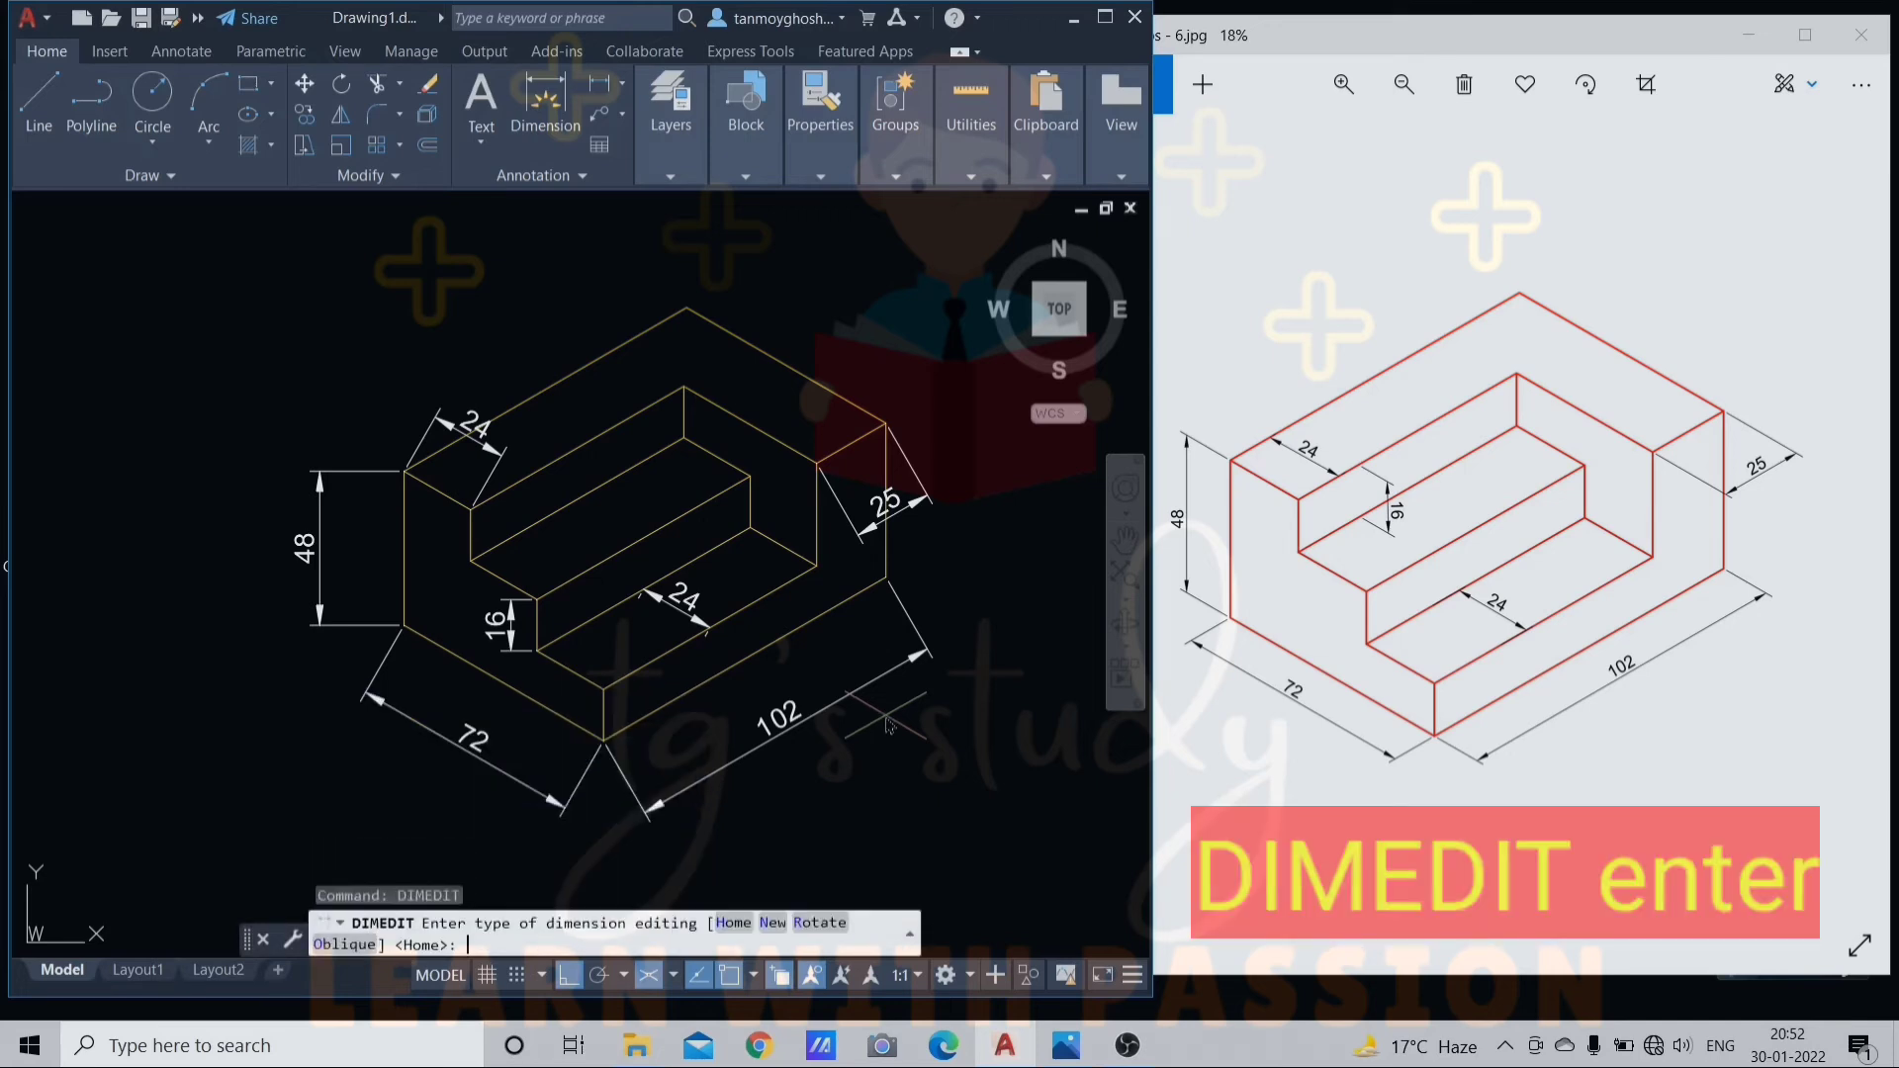
{"action": "type", "text": "o"}
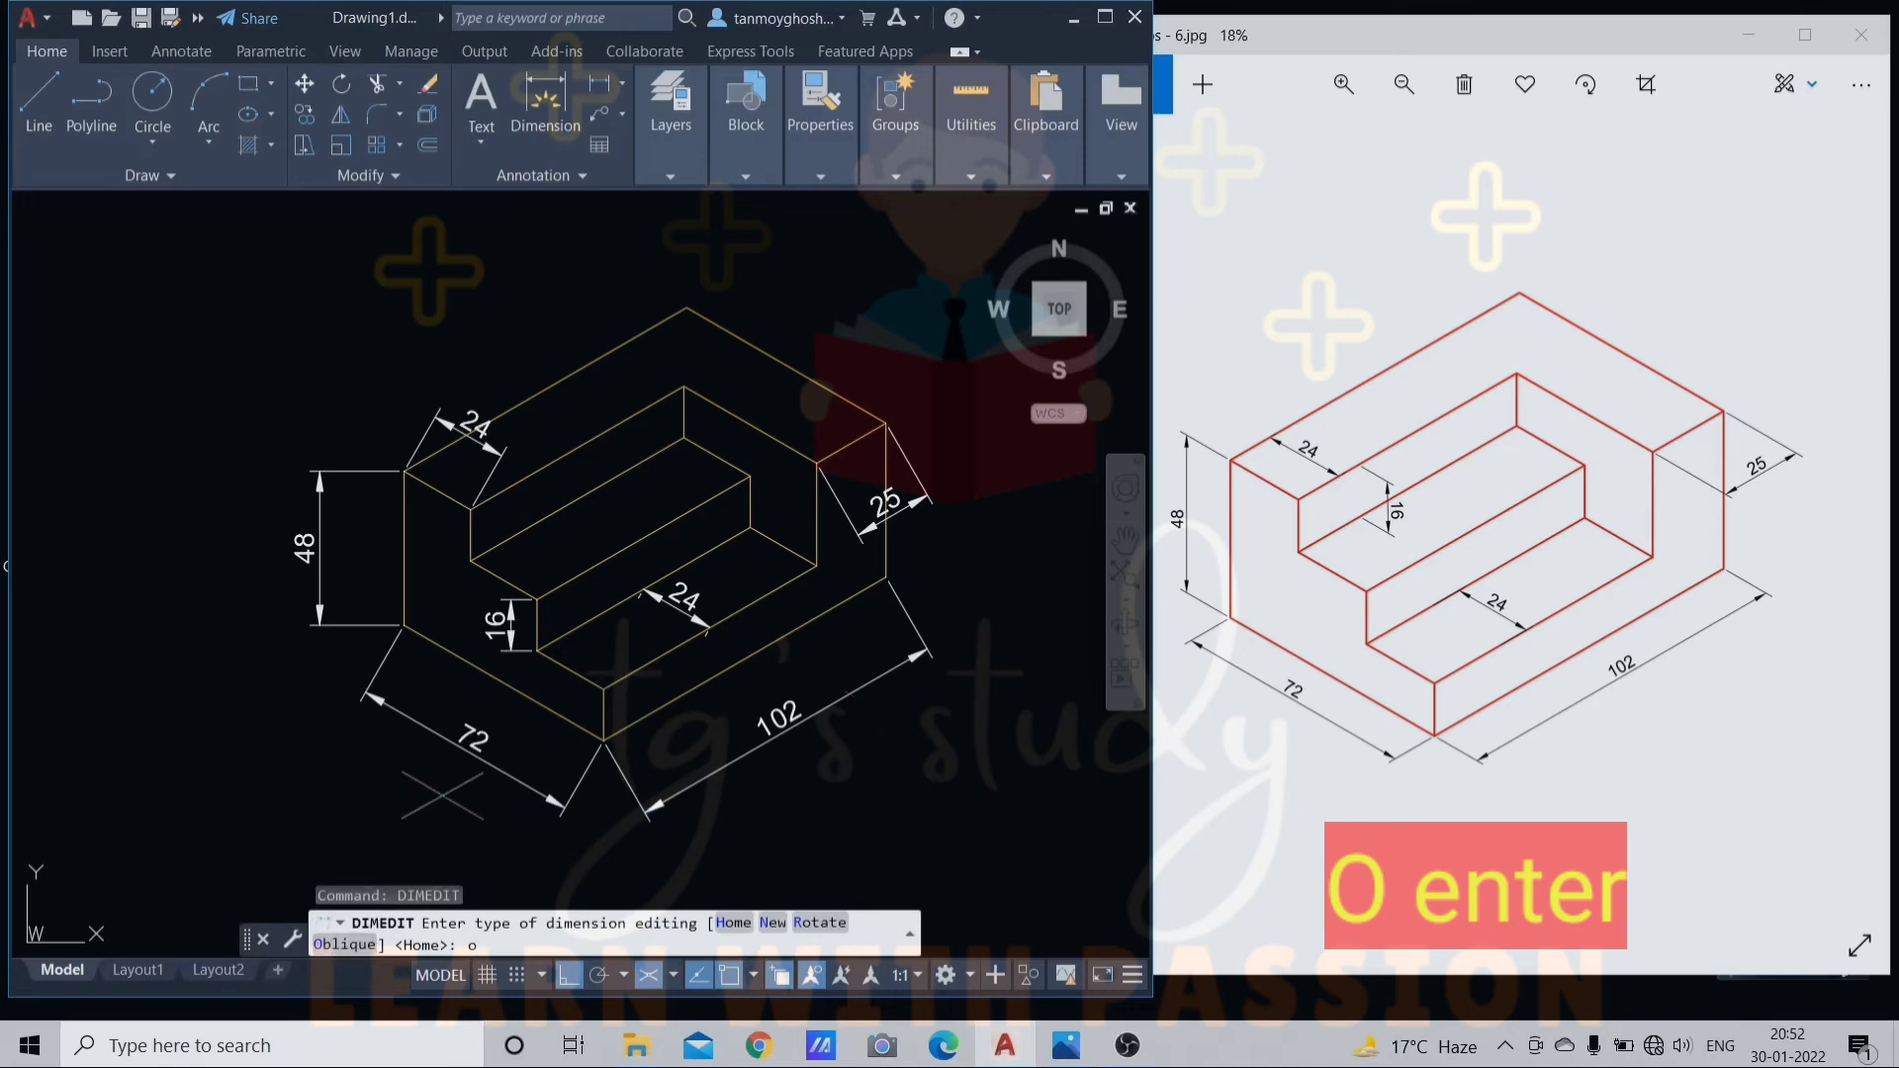
{"action": "key", "text": "Return"}
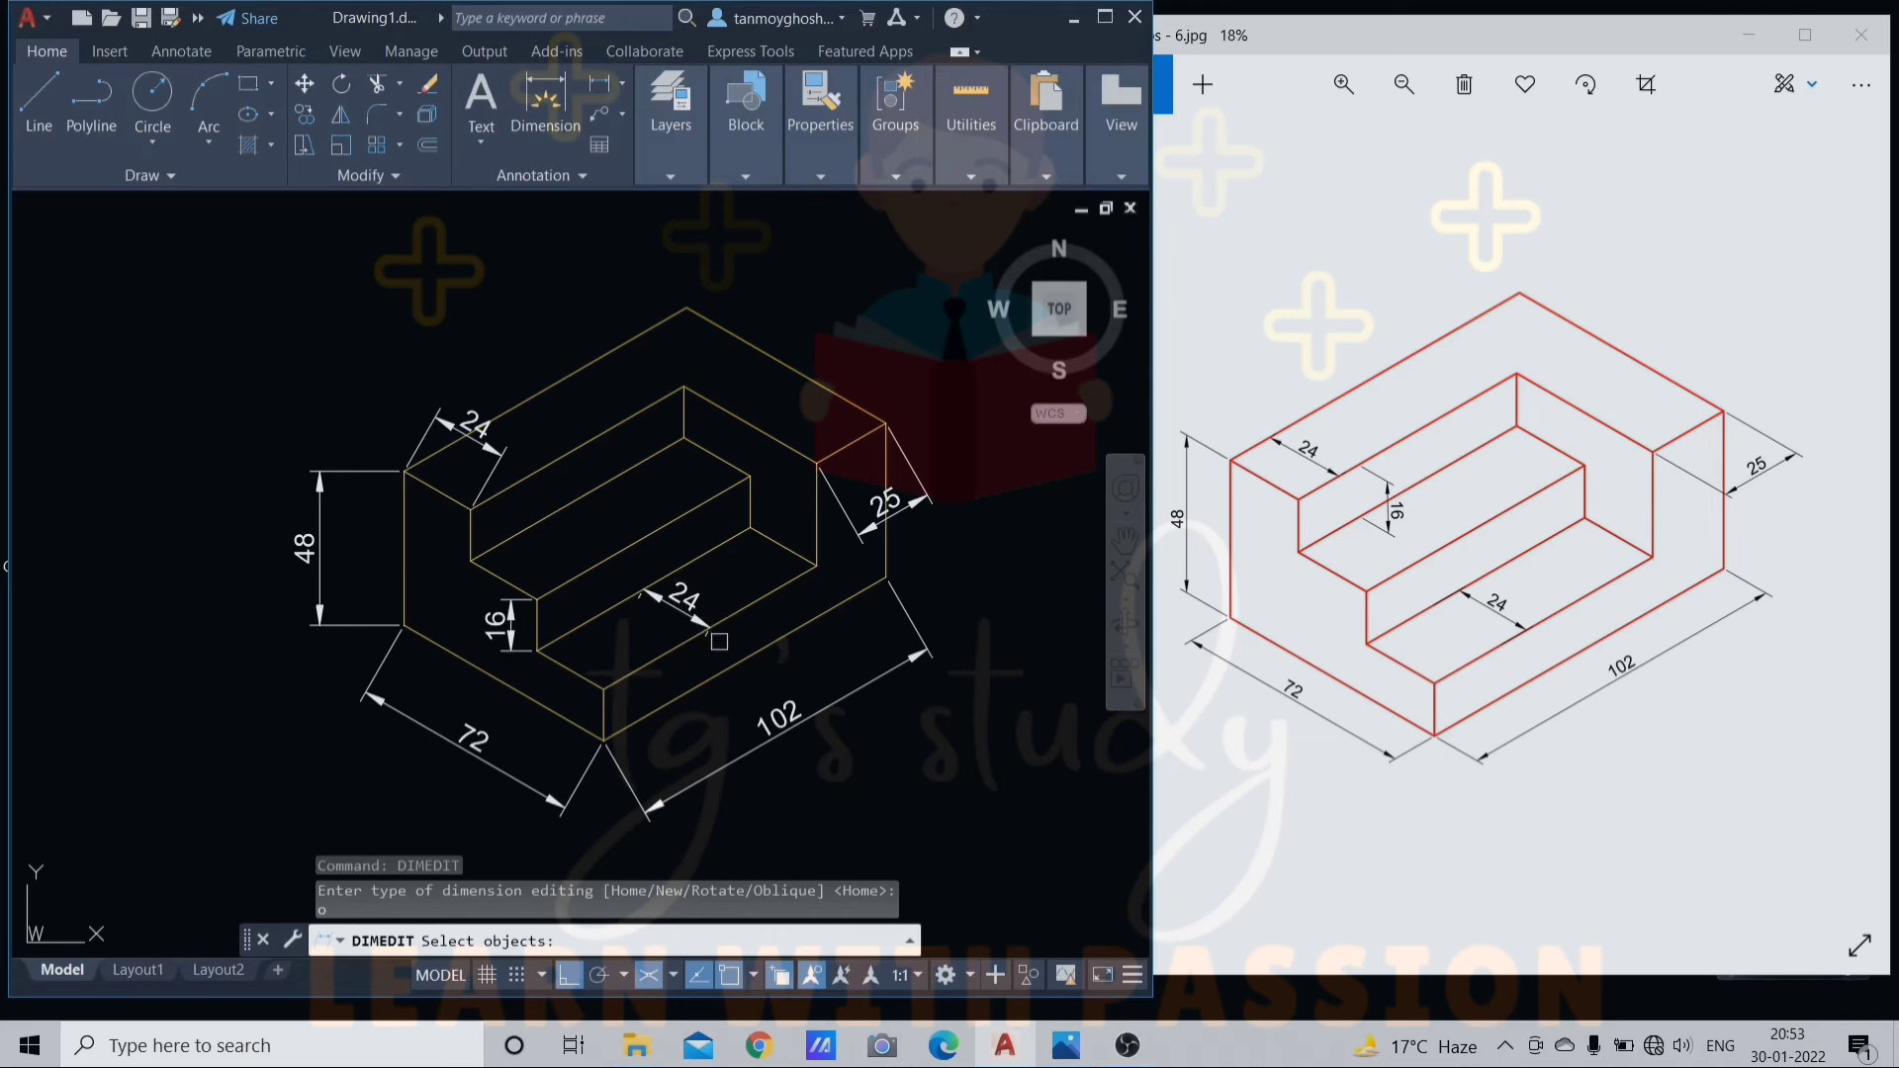
{"action": "left_click", "coordinate": [846, 704]}
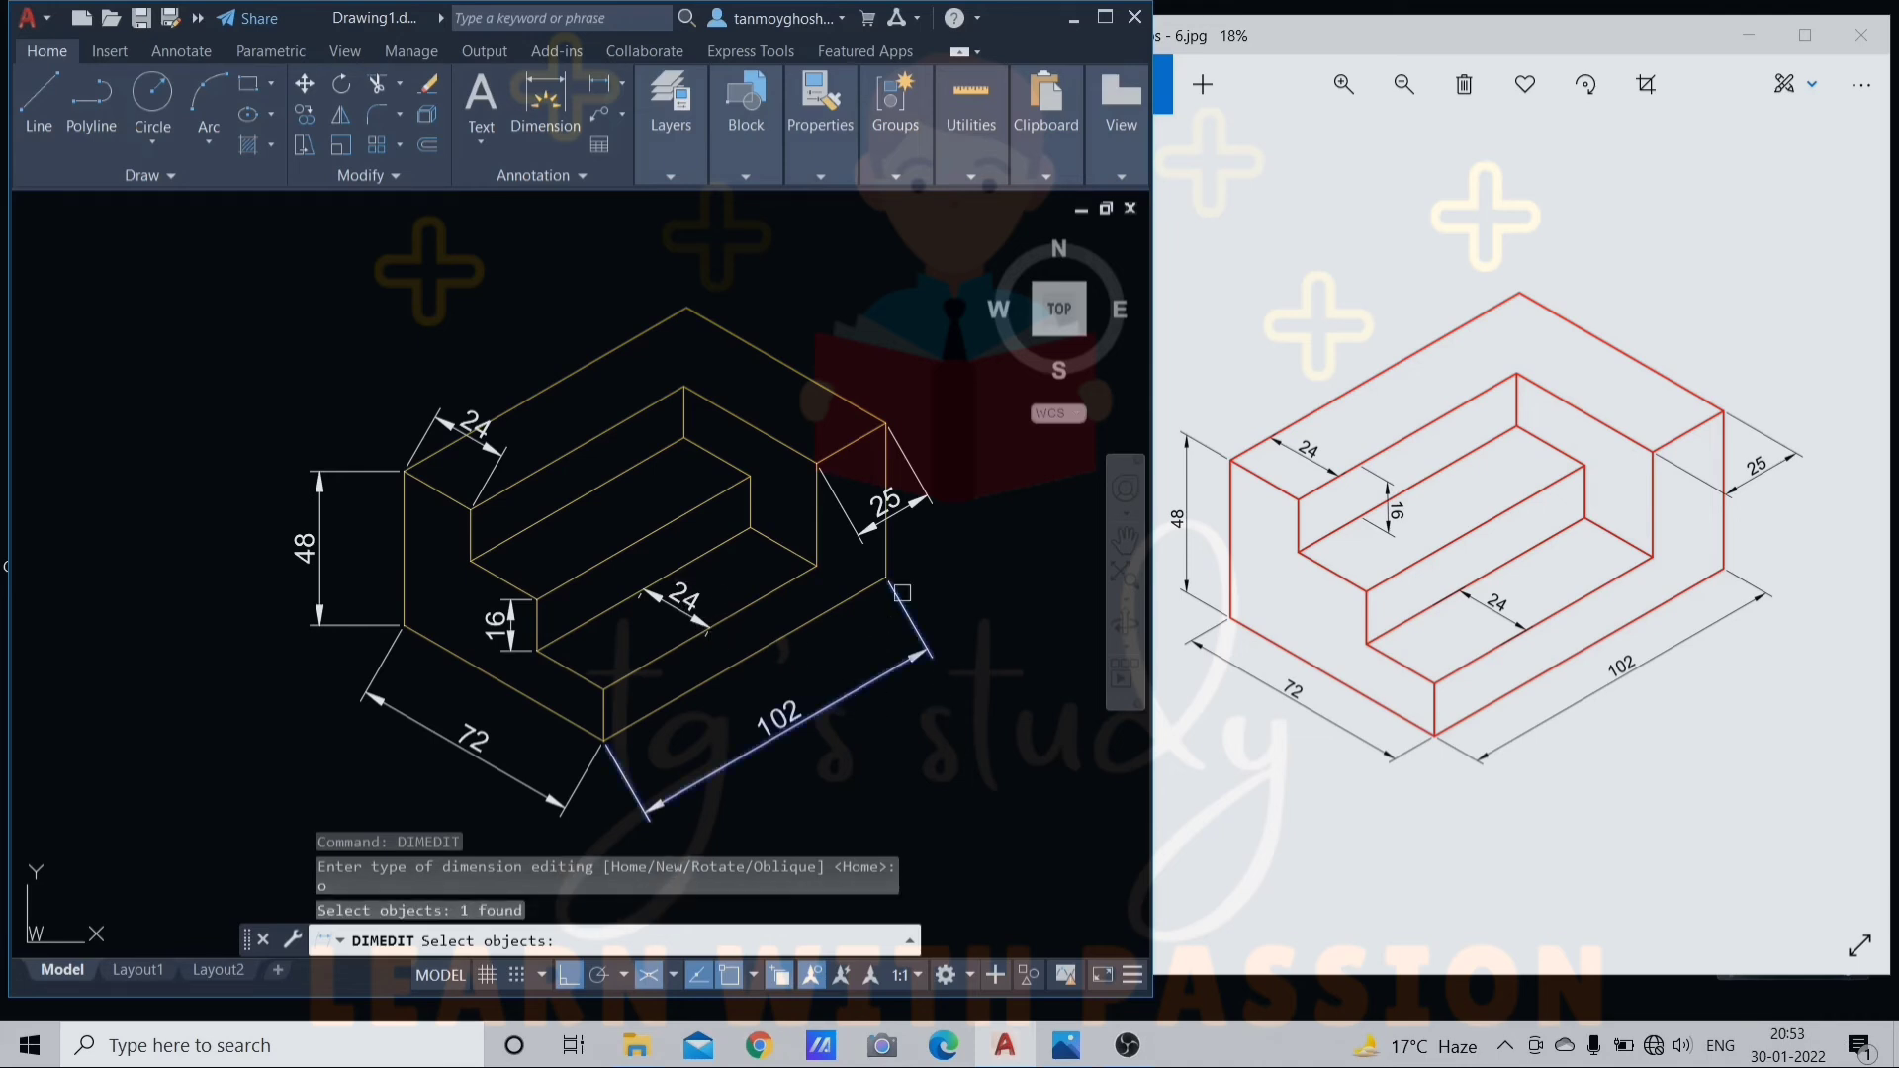
{"action": "left_click", "coordinate": [931, 507]}
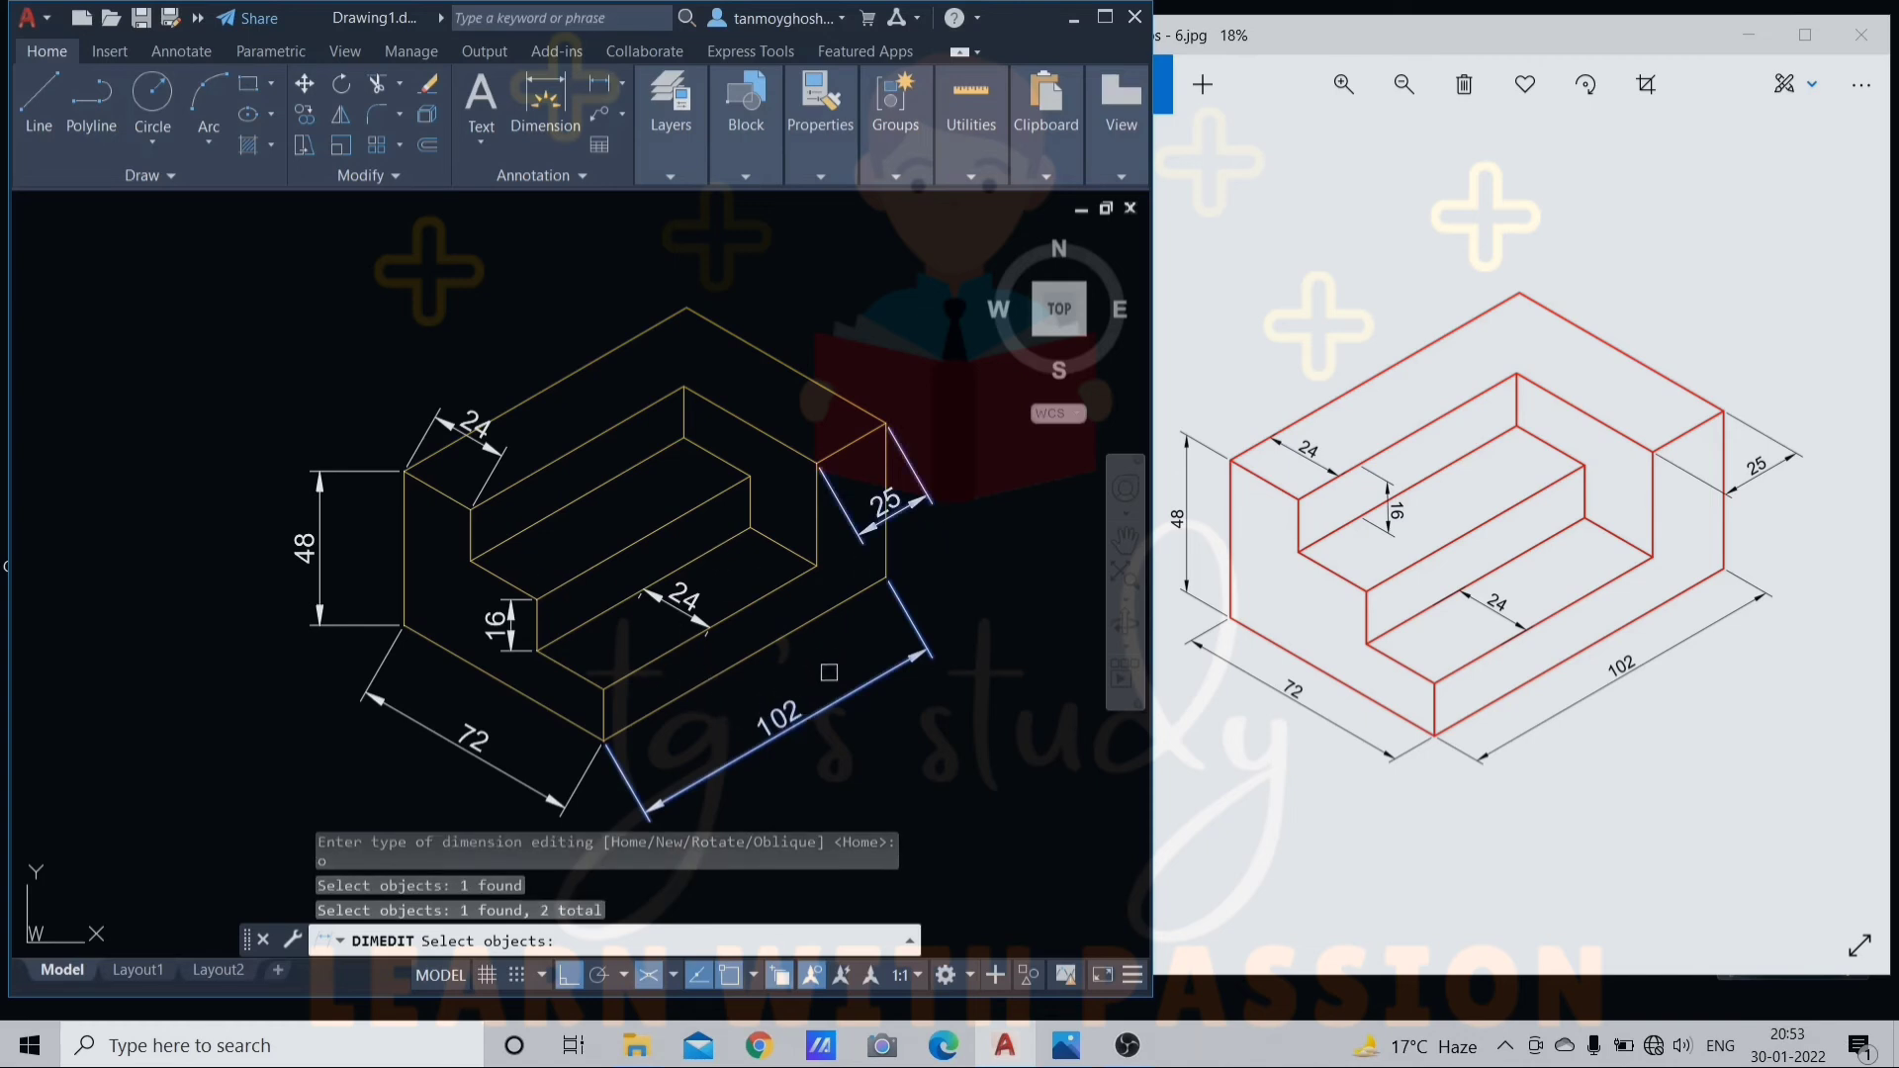
{"action": "key", "text": "Return"}
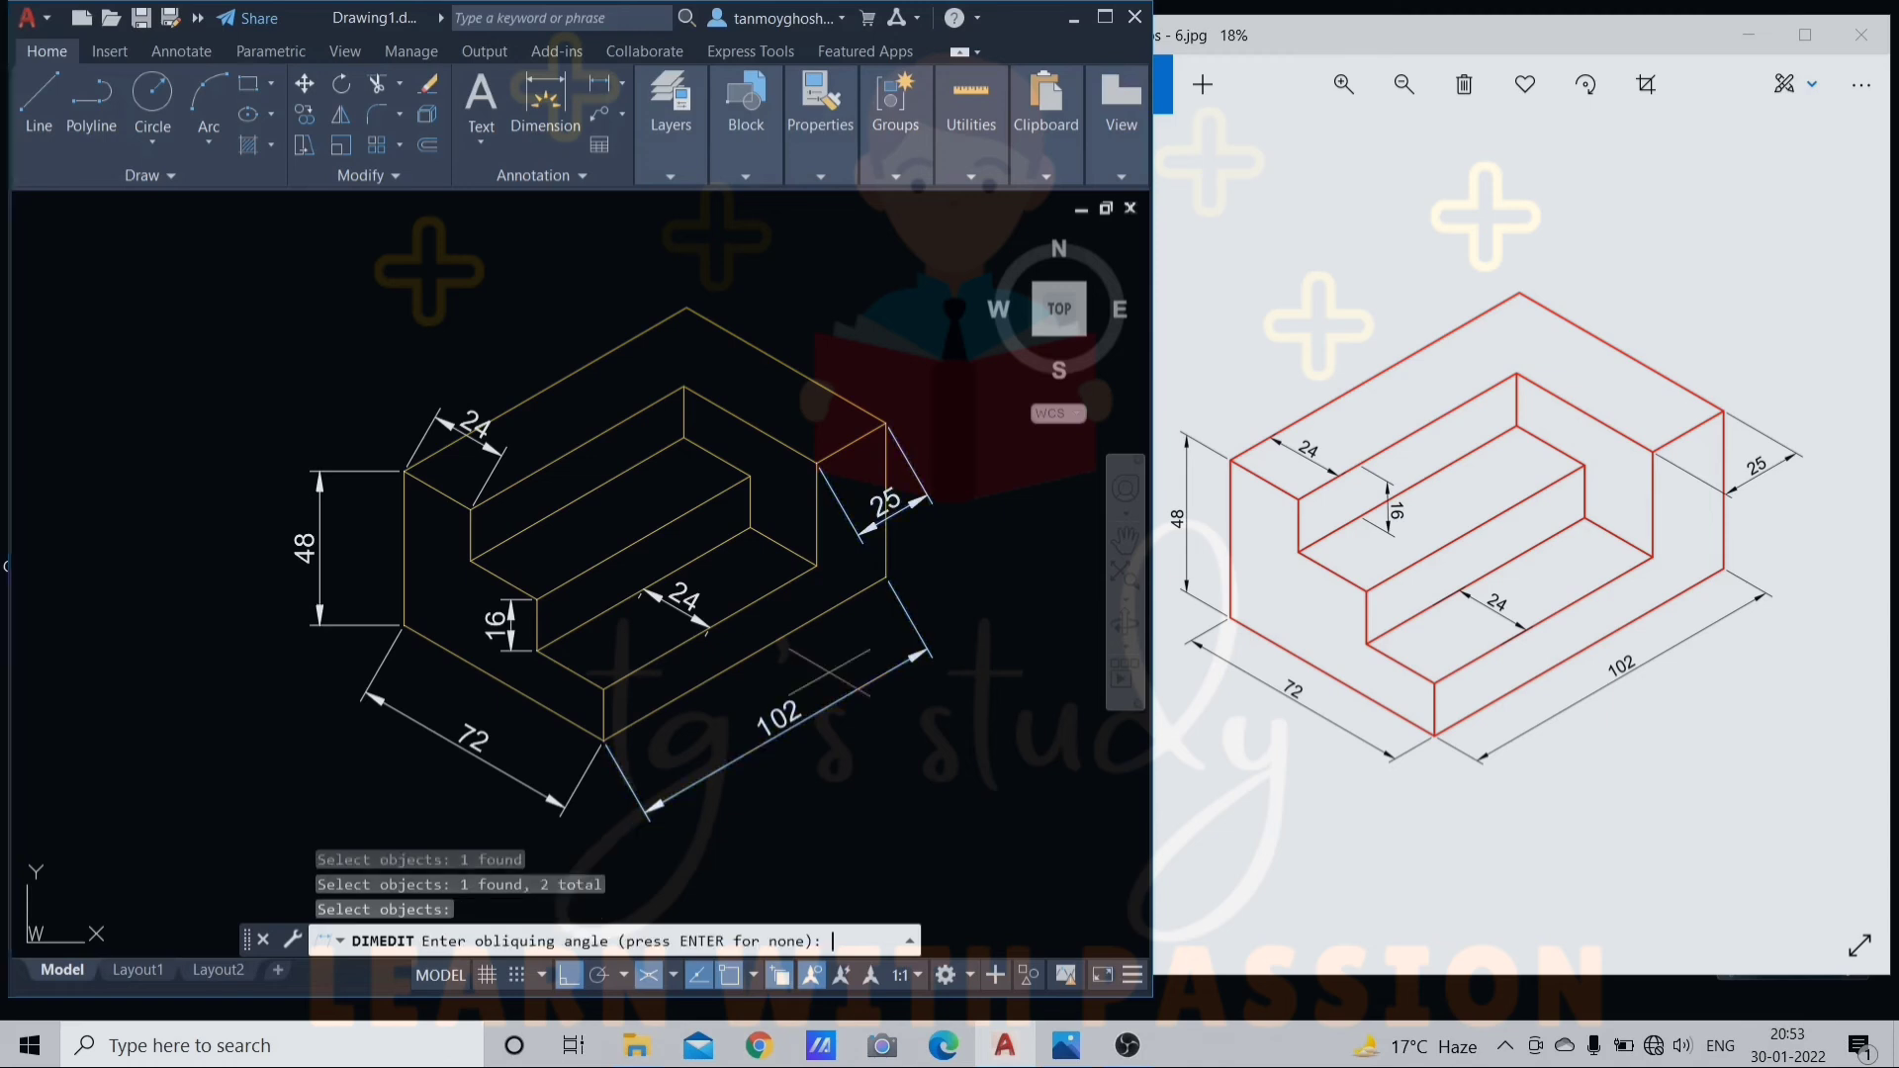
{"action": "left_click", "coordinate": [685, 388]}
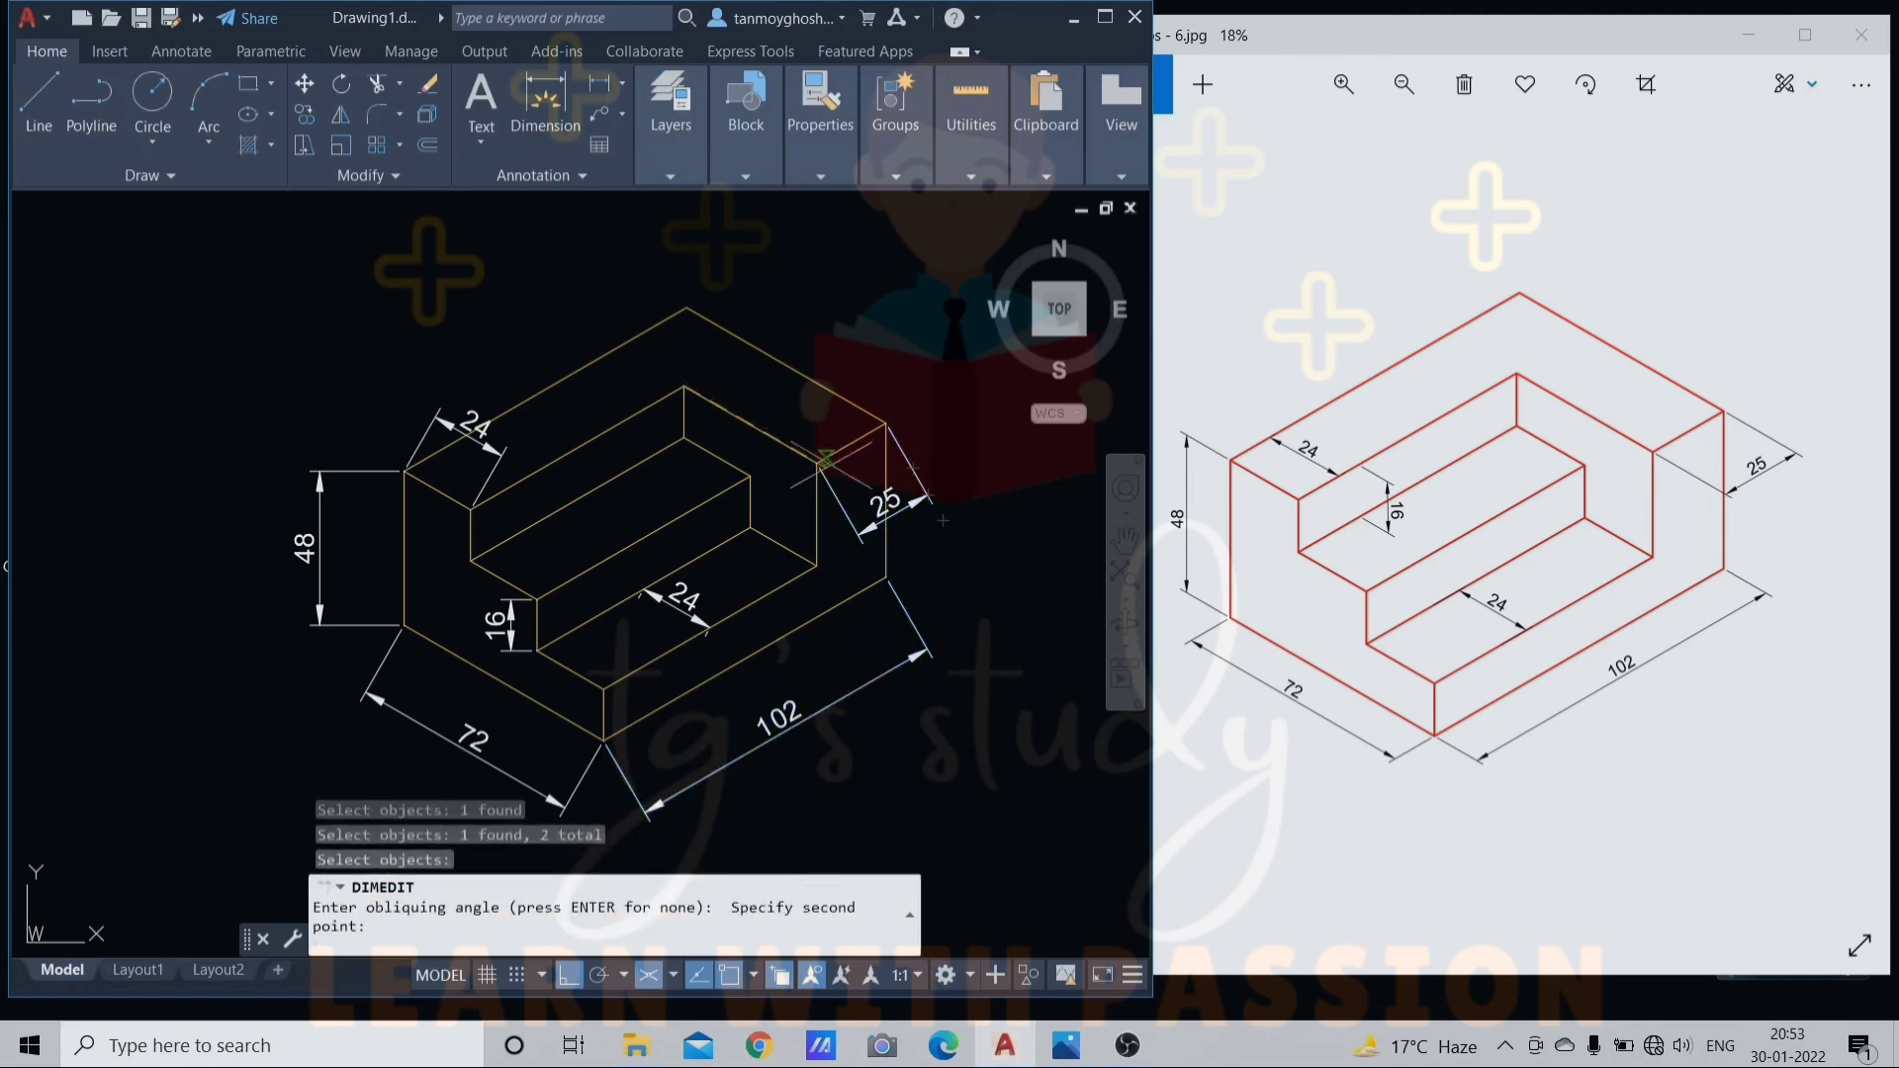
{"action": "left_click", "coordinate": [817, 464]}
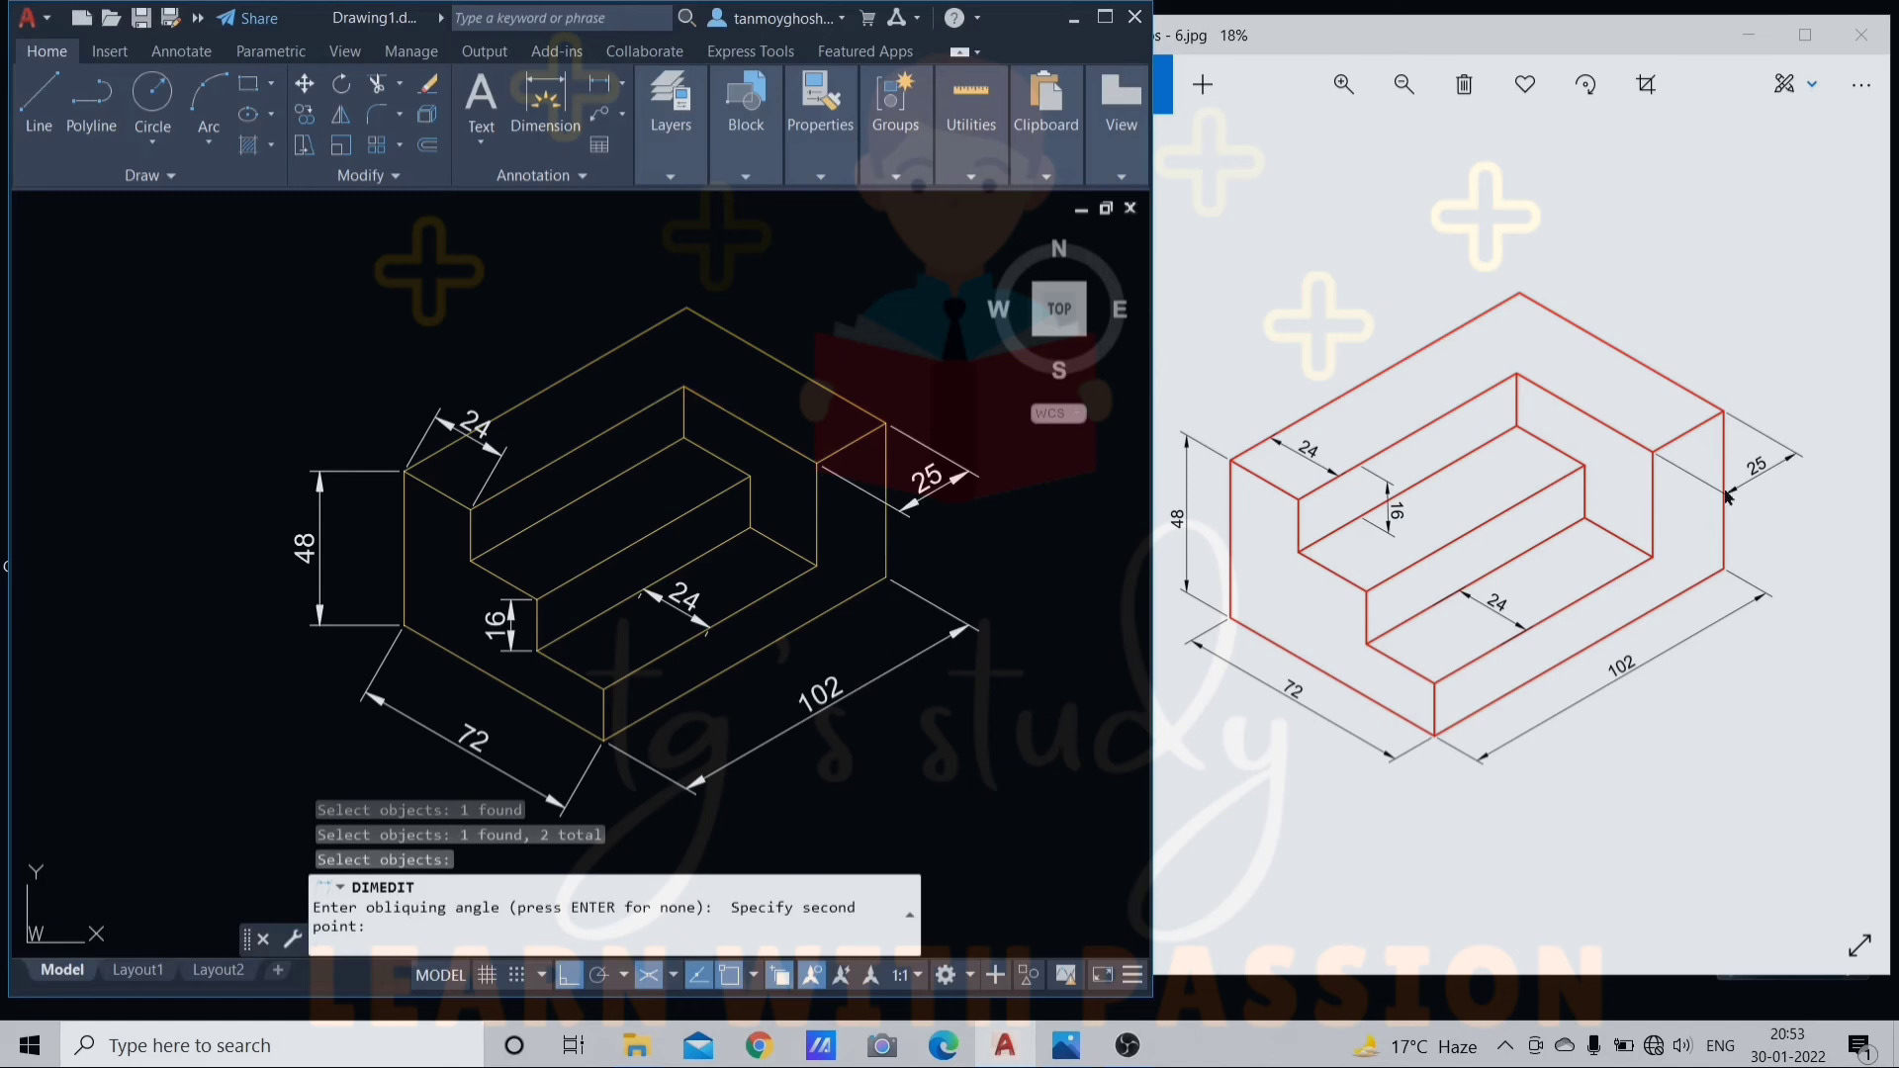
{"action": "middle_click_drag", "start_coordinate": [800, 704], "coordinate": [806, 677]}
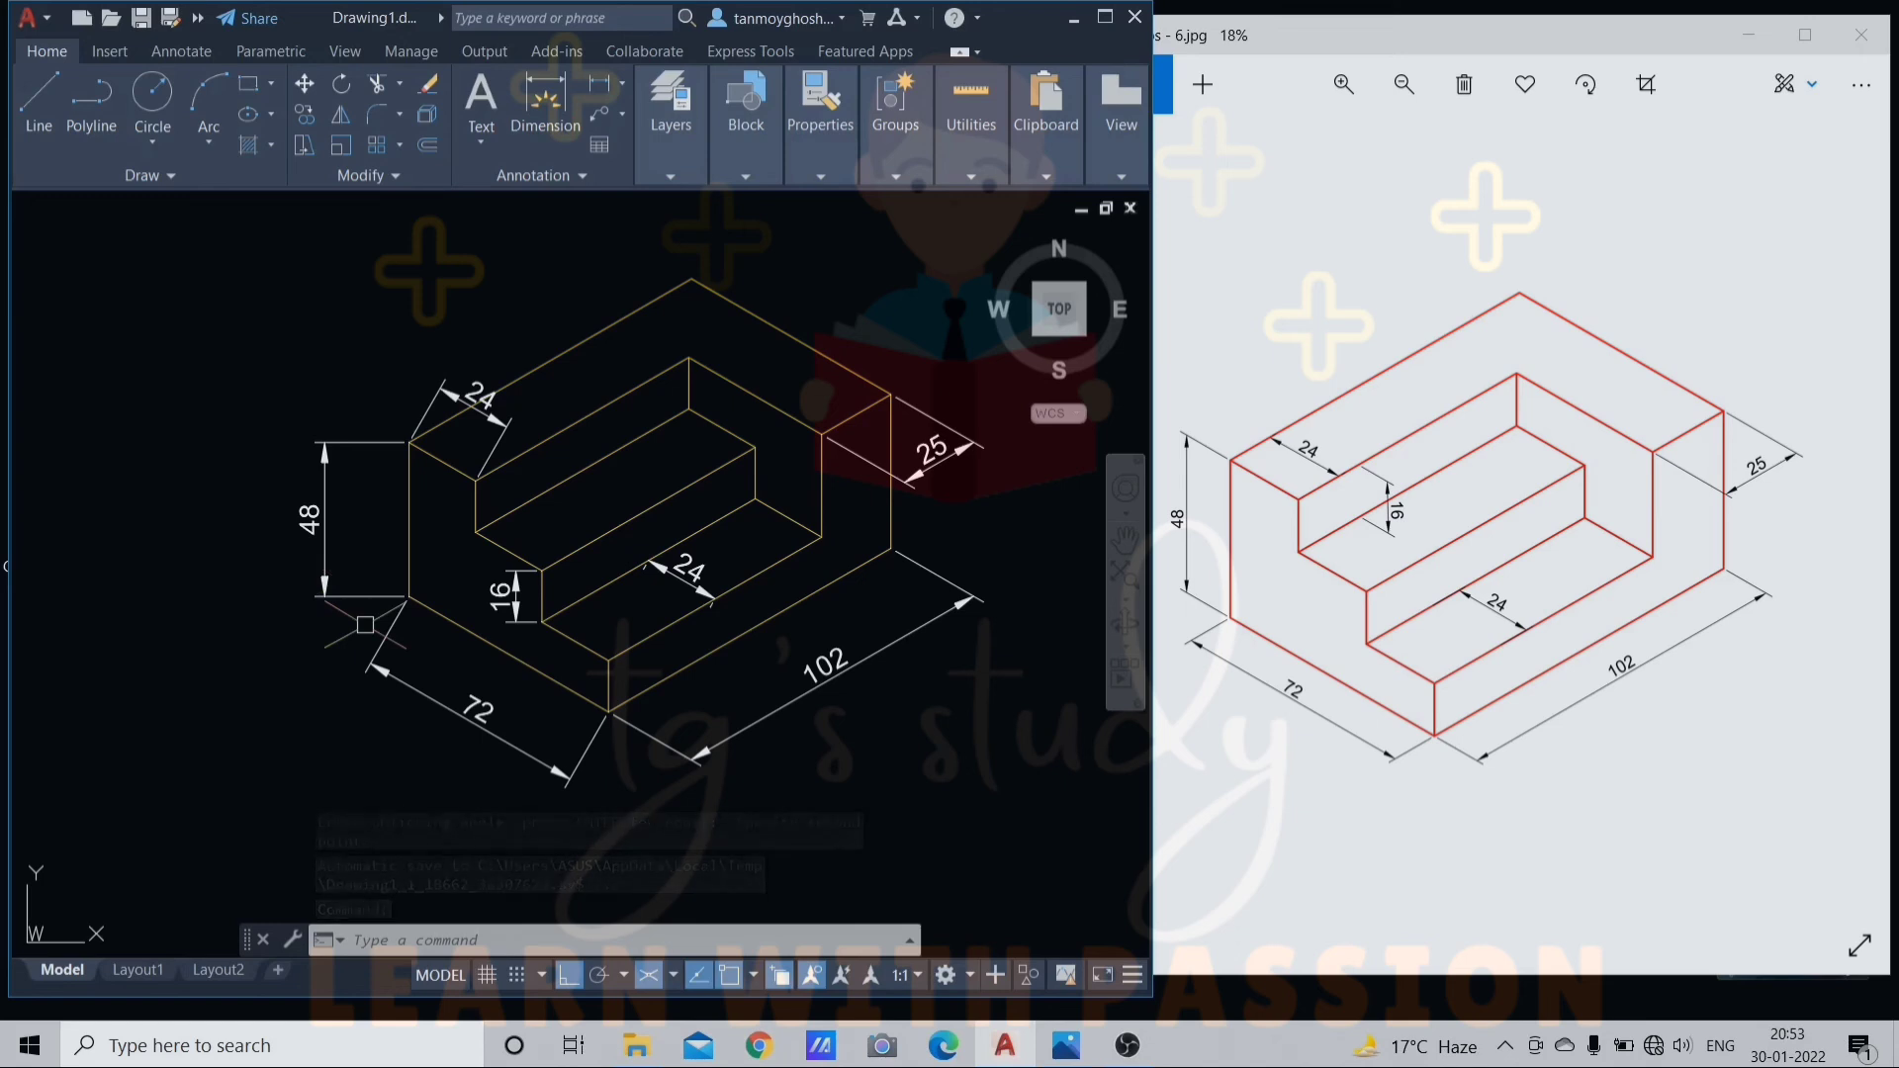
- Oblique the 72 dimension and both 24 dimensions with DIMEDIT, taking the angle from the lowest tread's long front edge
{"action": "key", "text": "Return"}
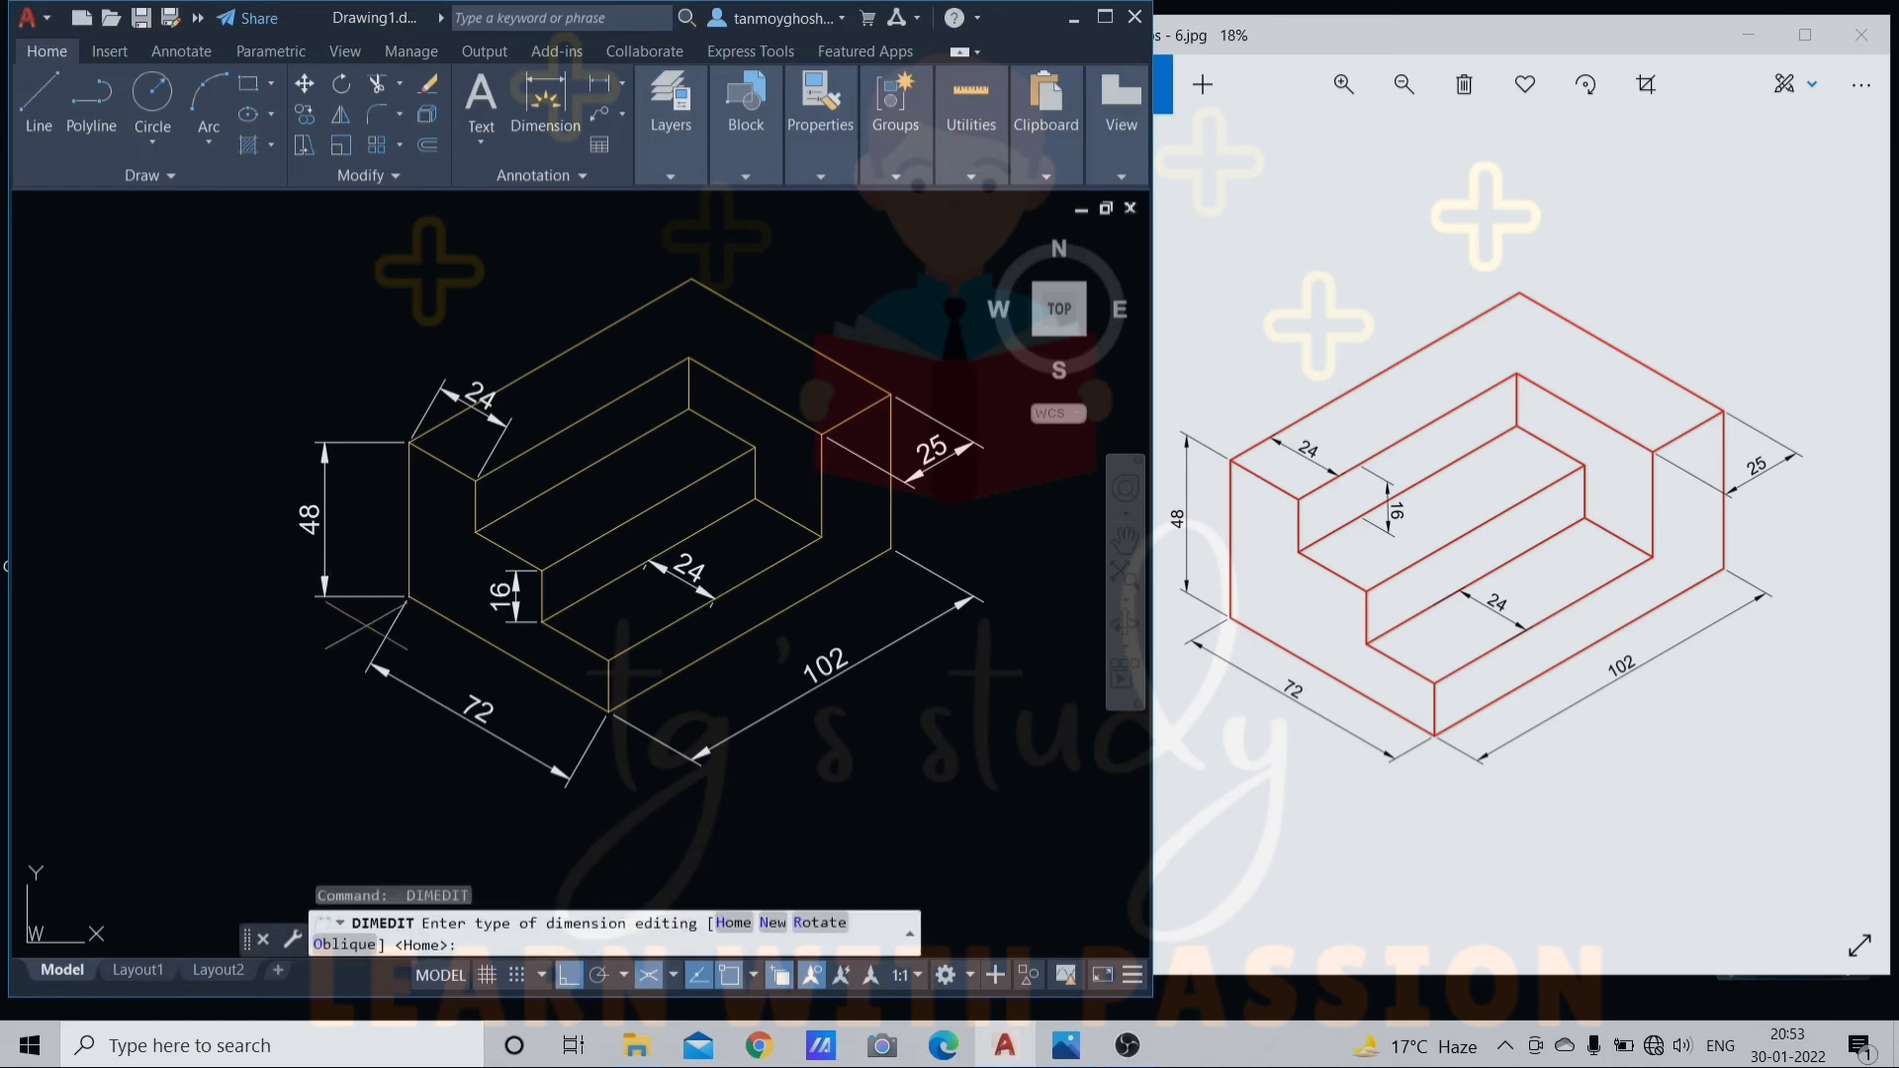
{"action": "type", "text": "o"}
{"action": "key", "text": "Return"}
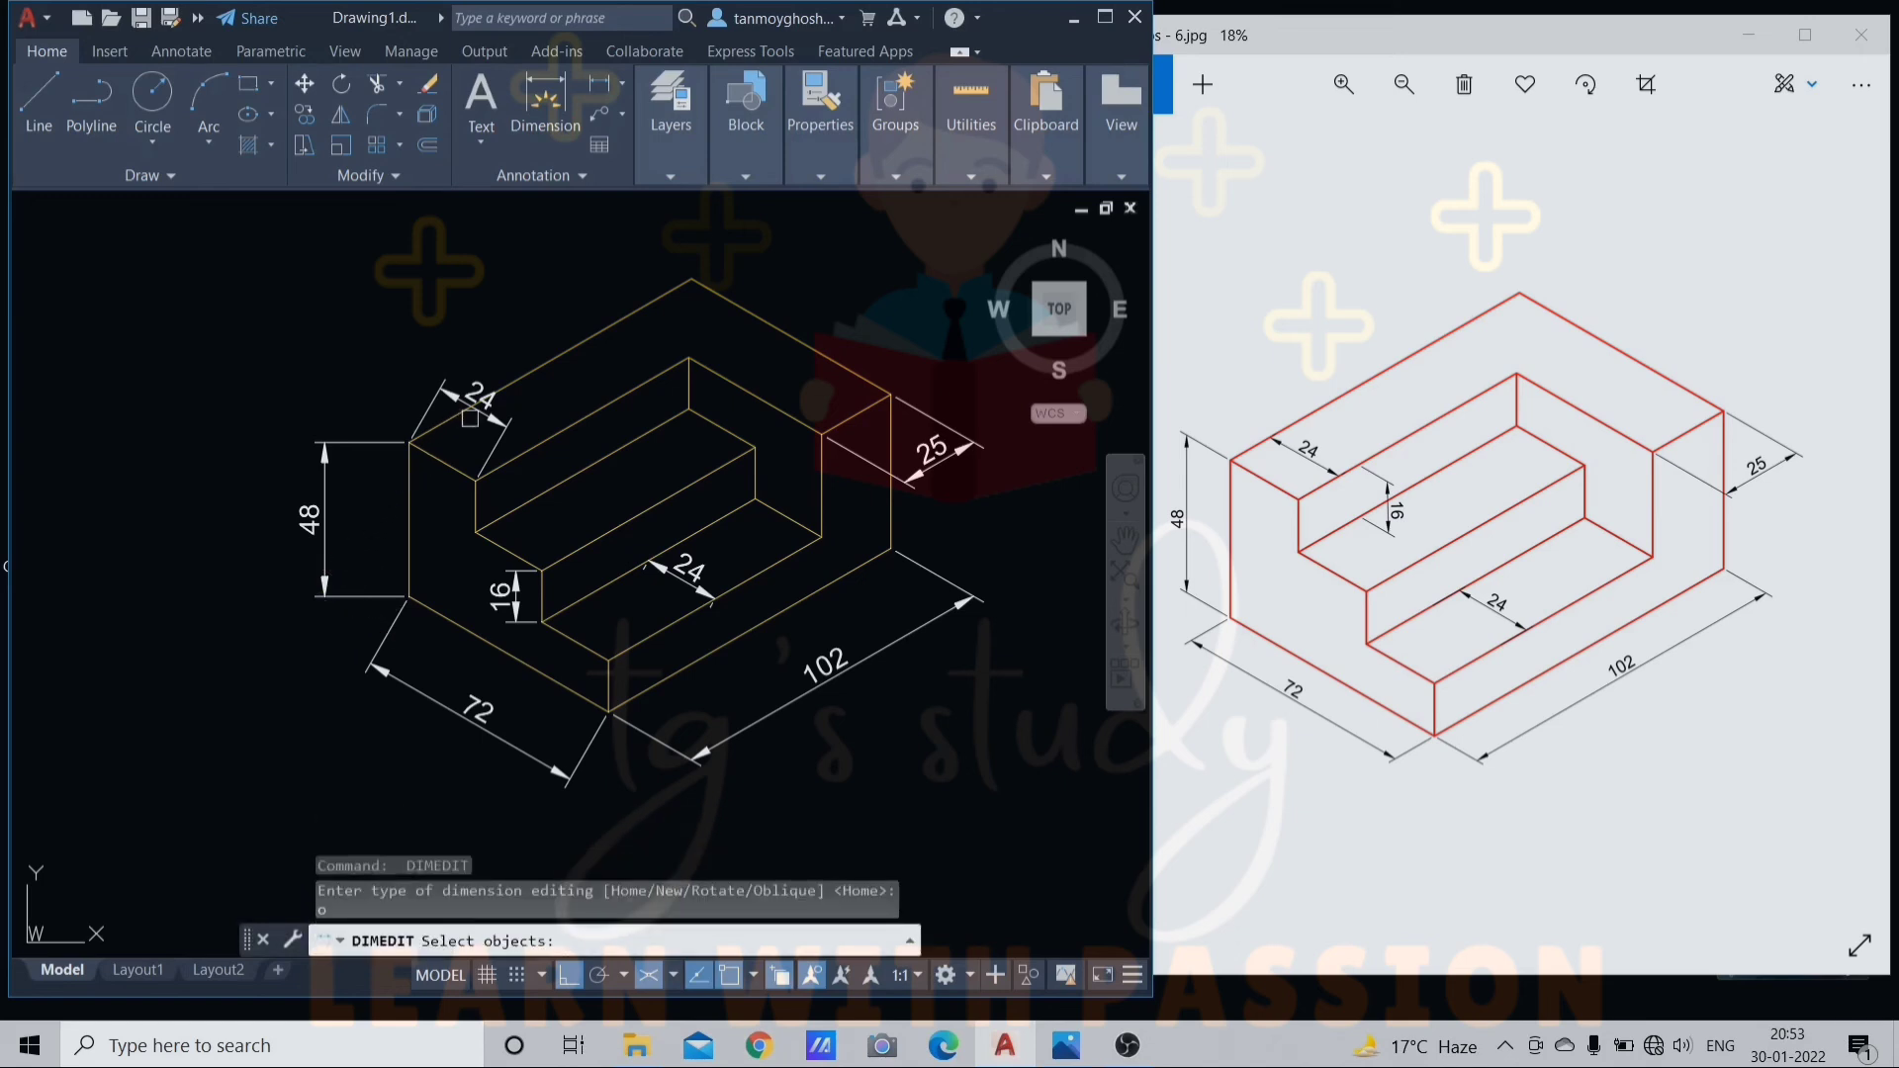
{"action": "left_click", "coordinate": [491, 415]}
{"action": "left_click", "coordinate": [439, 695]}
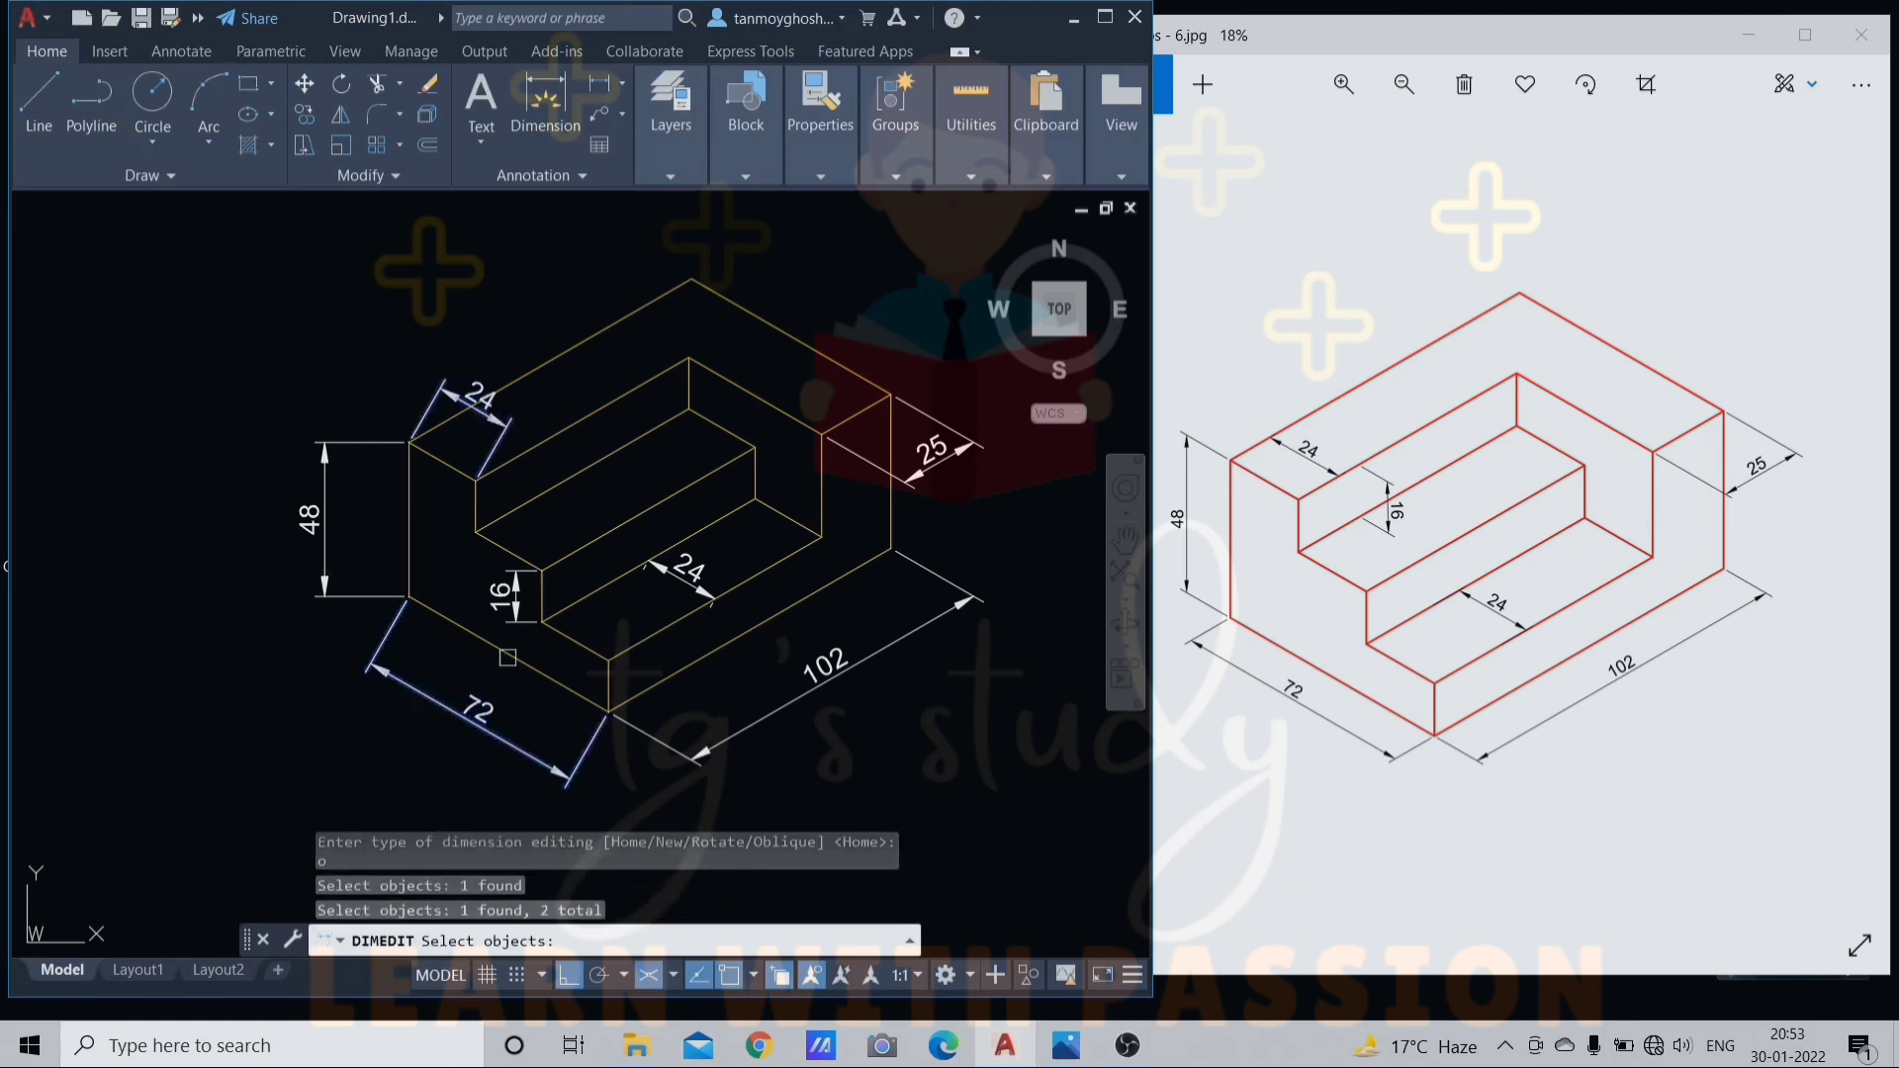
{"action": "left_click", "coordinate": [695, 582]}
{"action": "key", "text": "Return"}
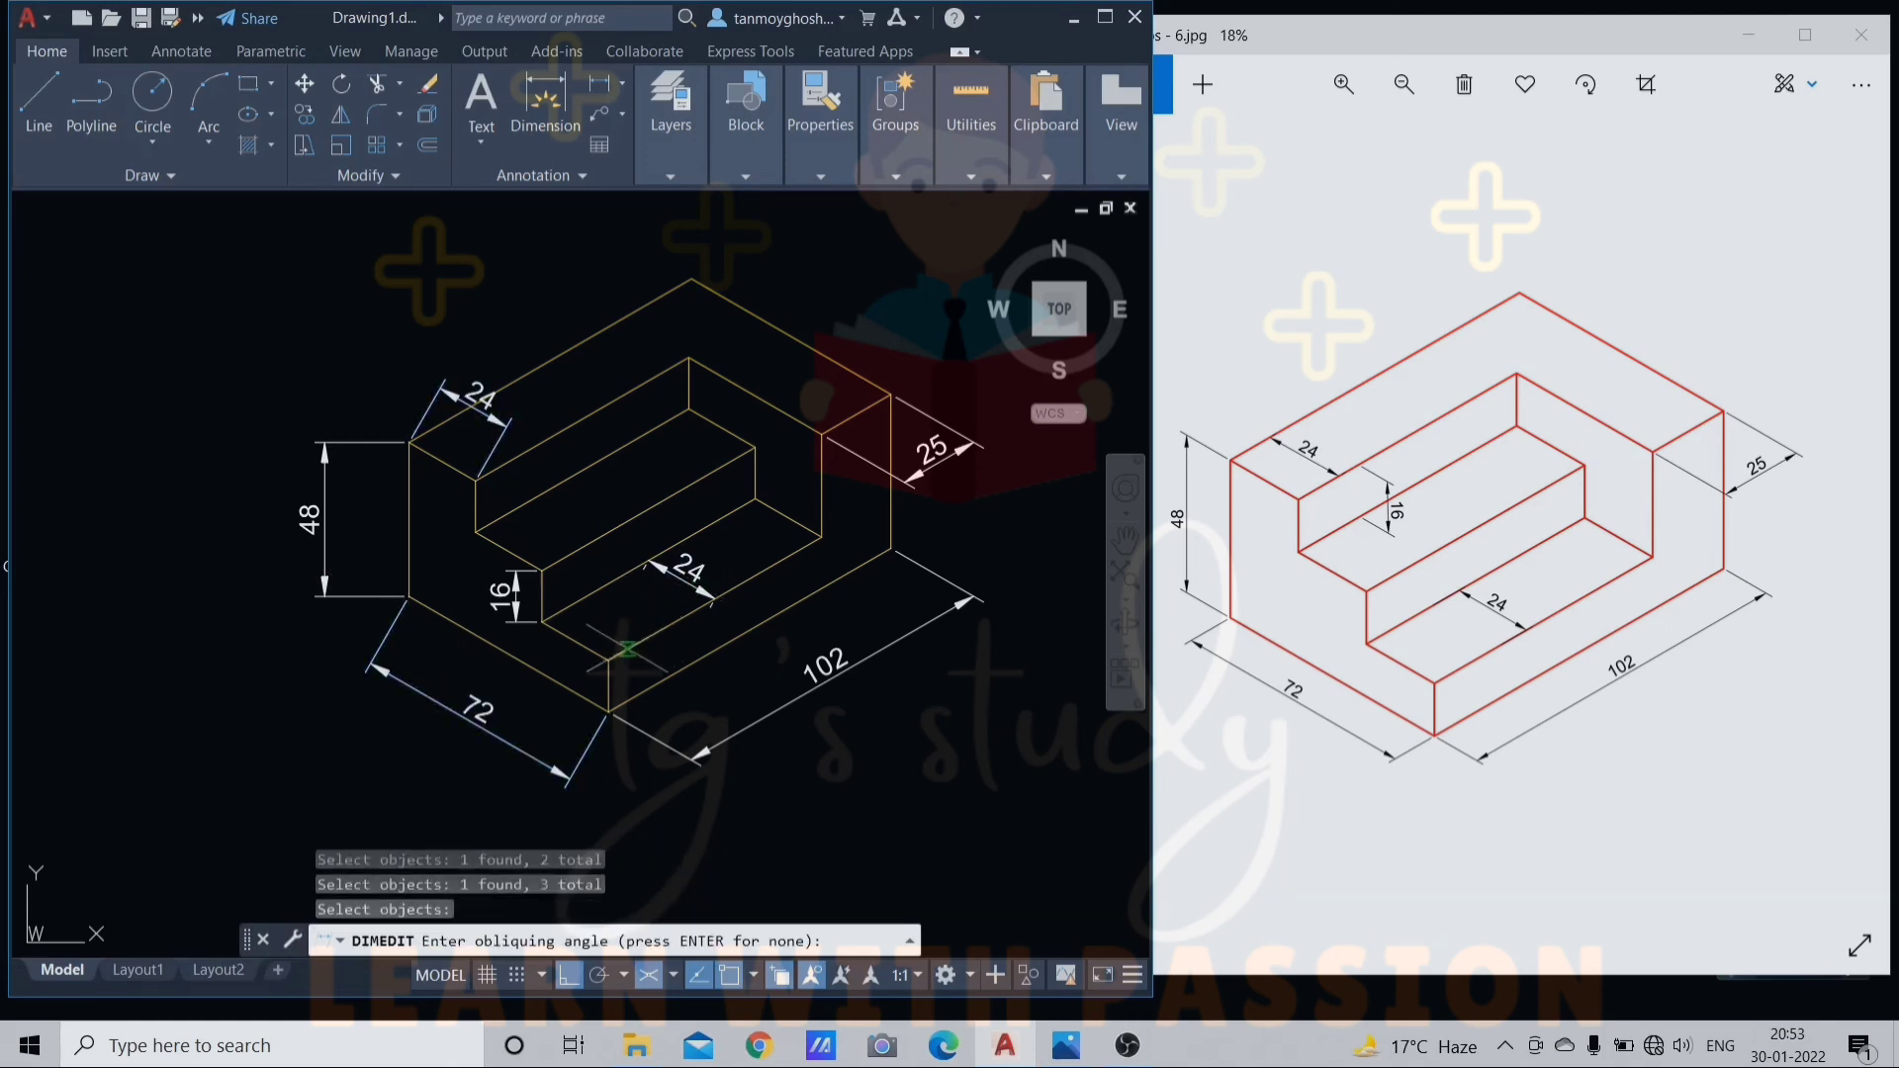
{"action": "left_click", "coordinate": [608, 658]}
{"action": "left_click", "coordinate": [807, 569]}
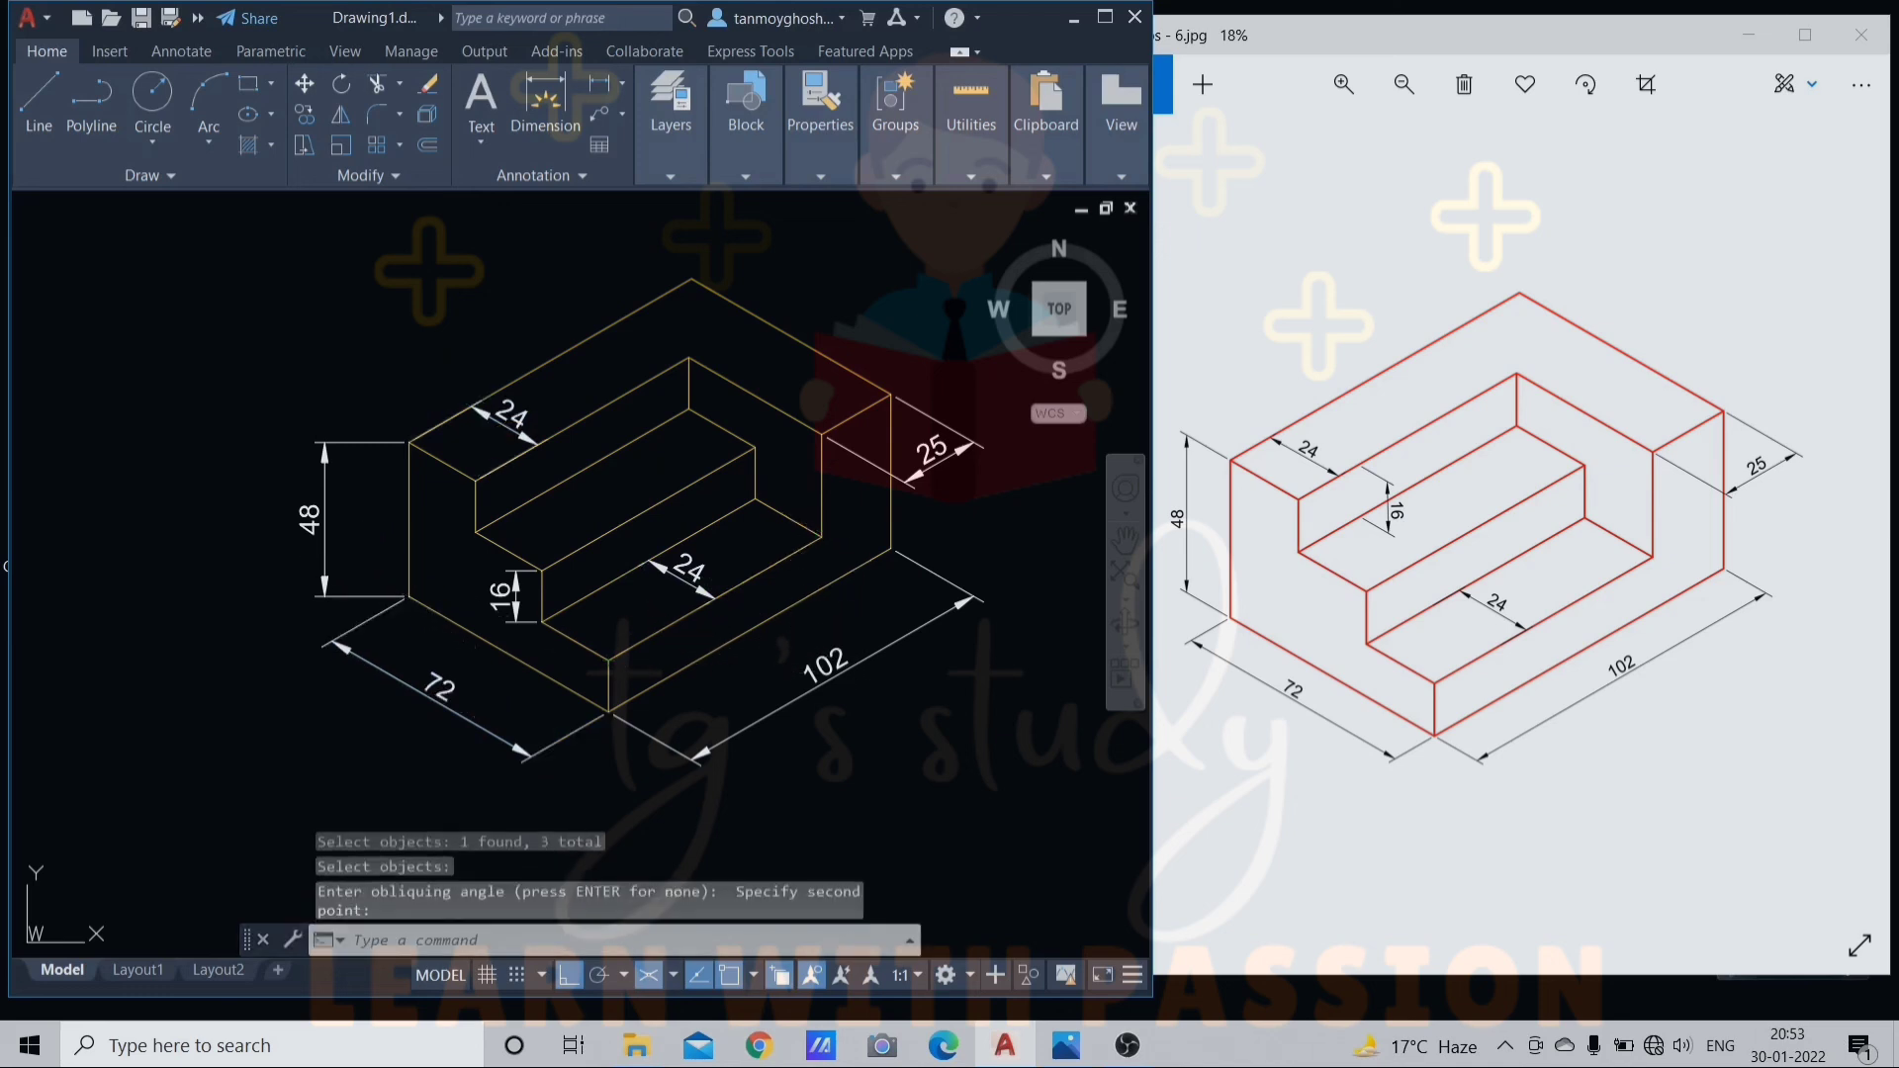
- Oblique the 48 and 16 height dimensions with DIMEDIT, taking the angle from the short top edge at the upper left corner
{"action": "key", "text": "Return"}
{"action": "type", "text": "o"}
{"action": "key", "text": "Return"}
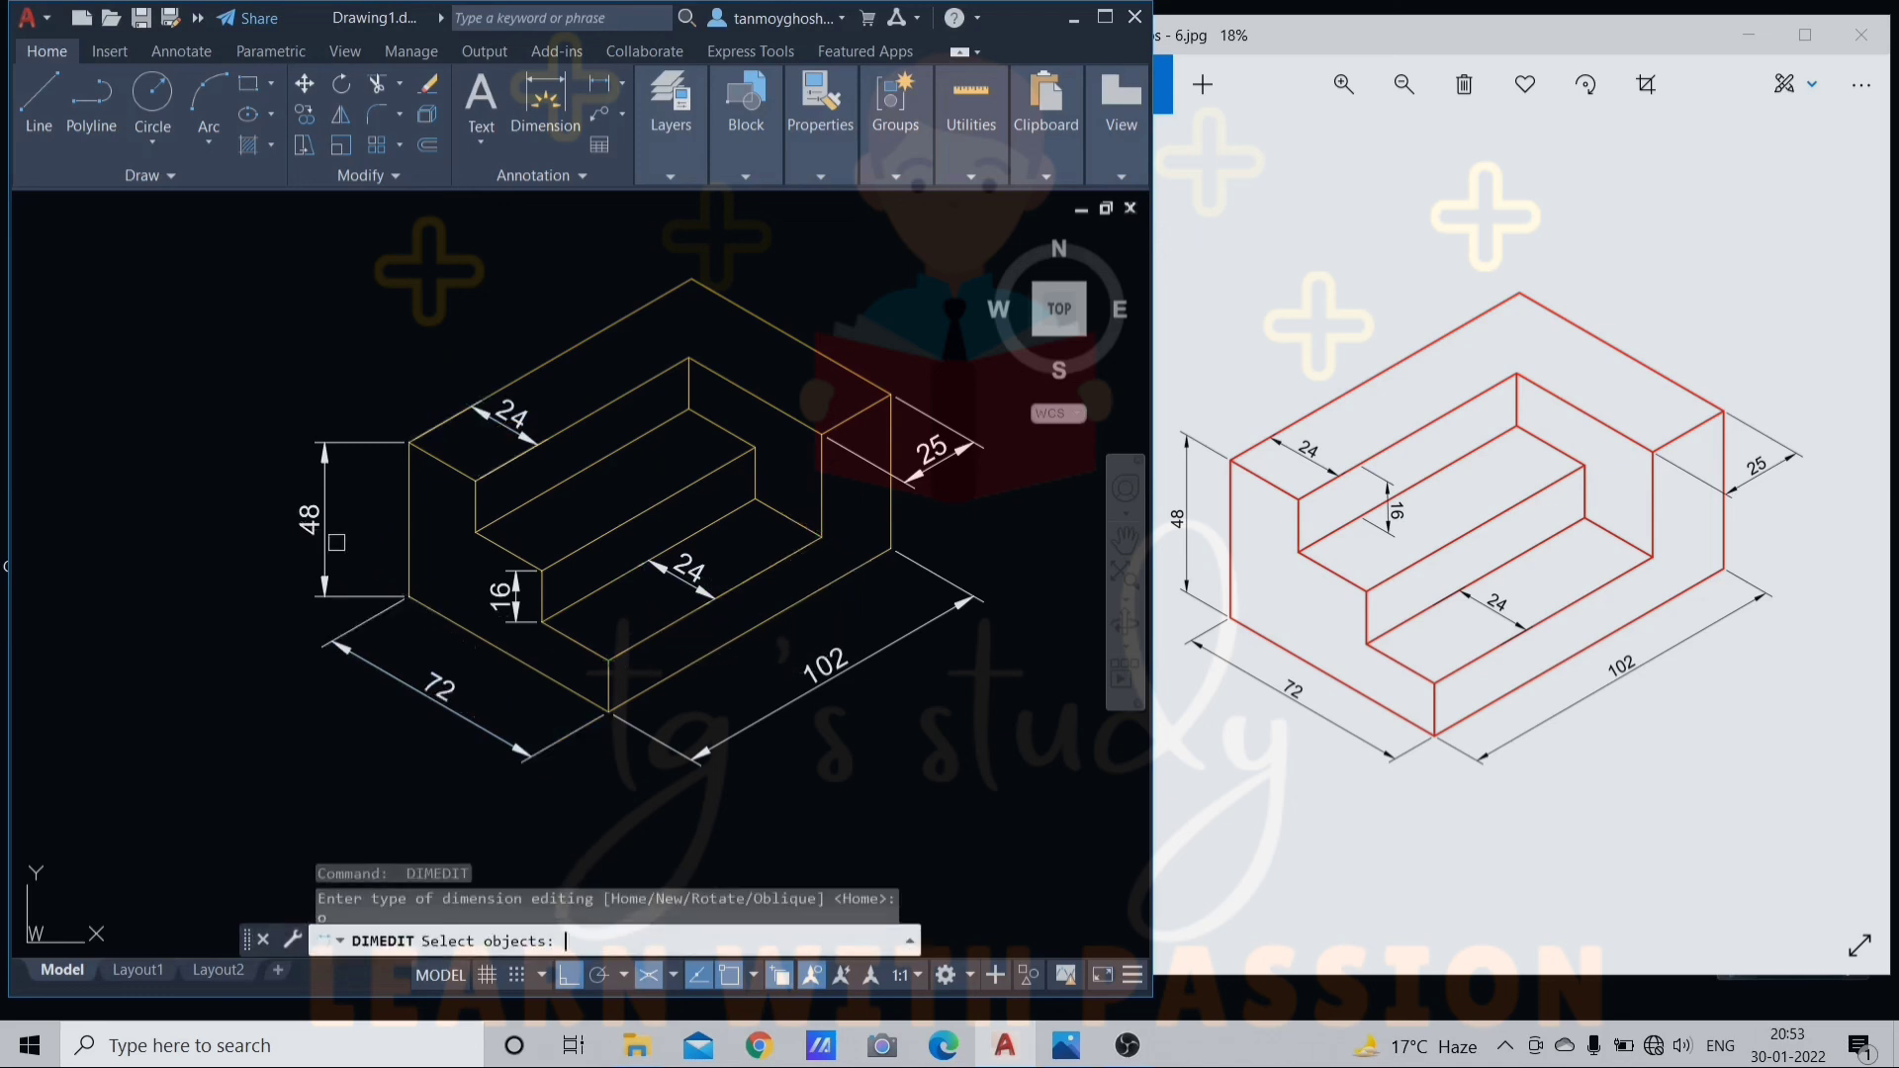
{"action": "left_click", "coordinate": [330, 552]}
{"action": "left_click", "coordinate": [514, 597]}
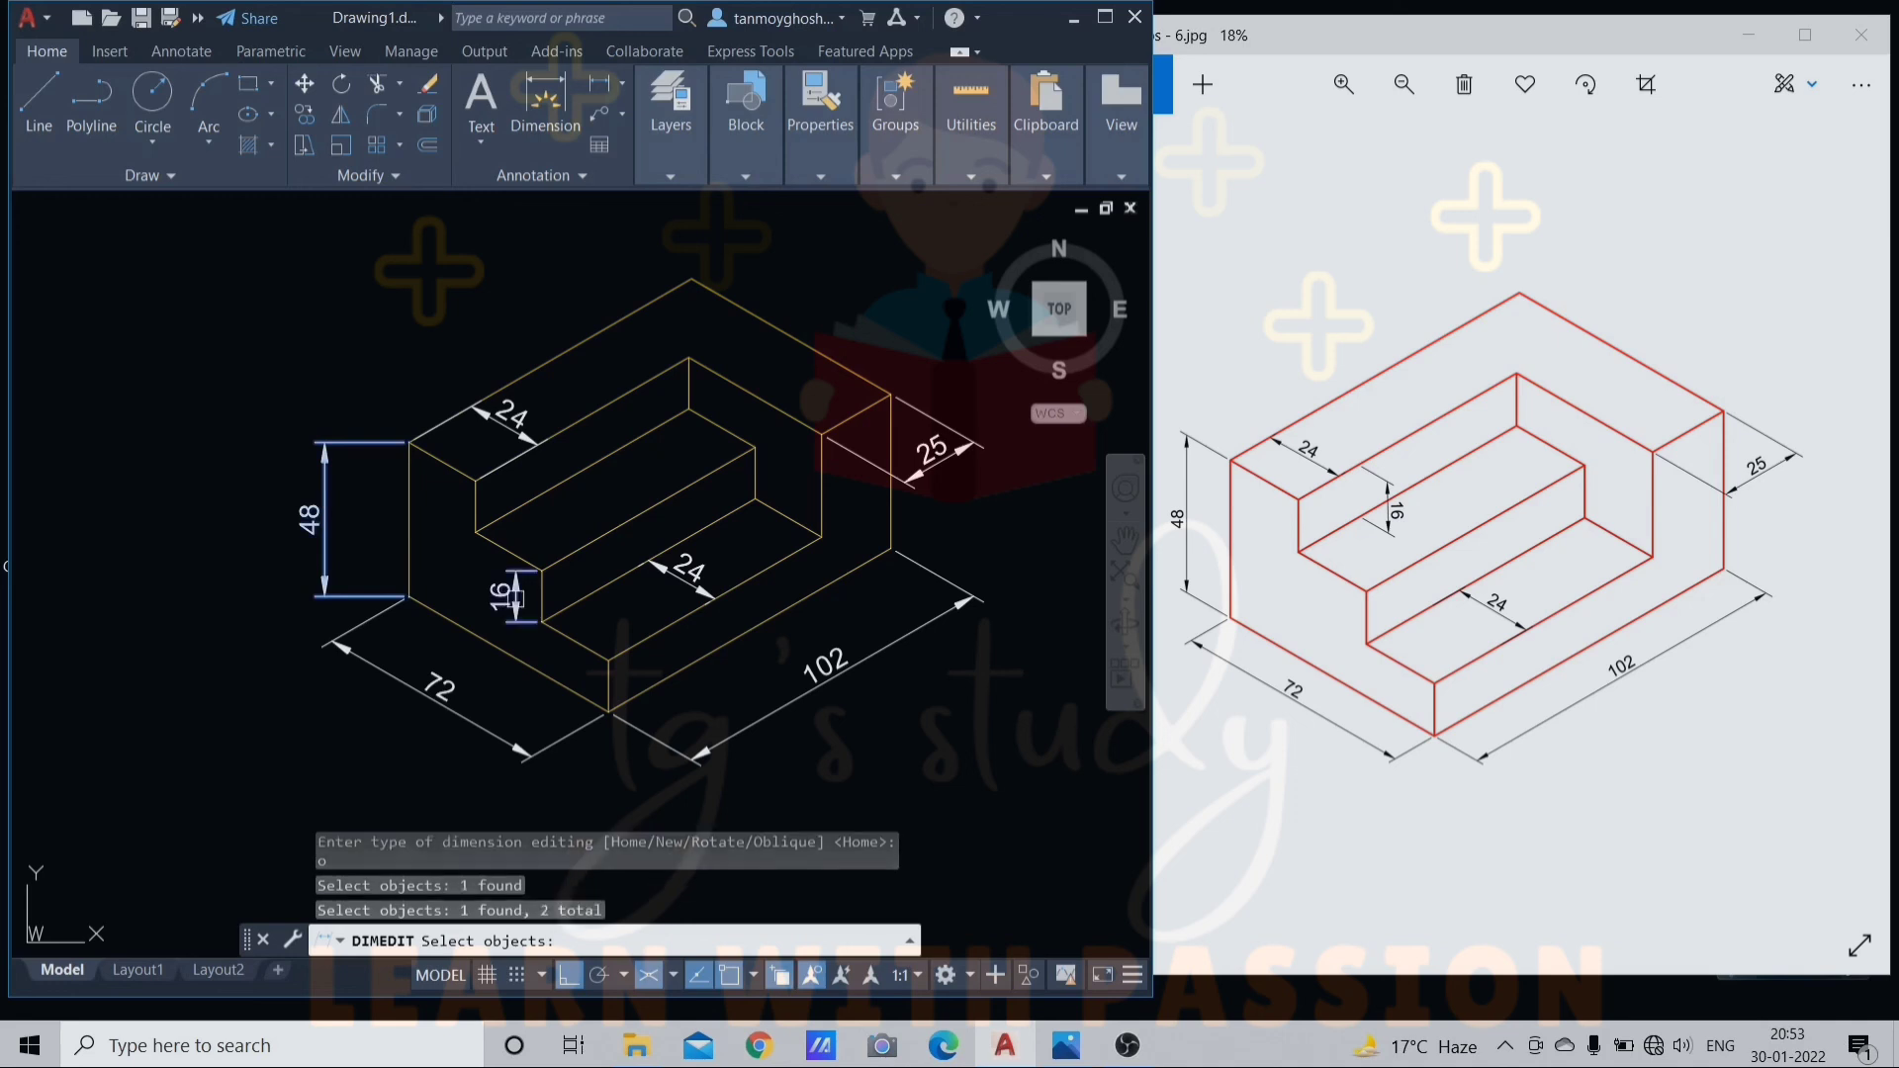
{"action": "key", "text": "Return"}
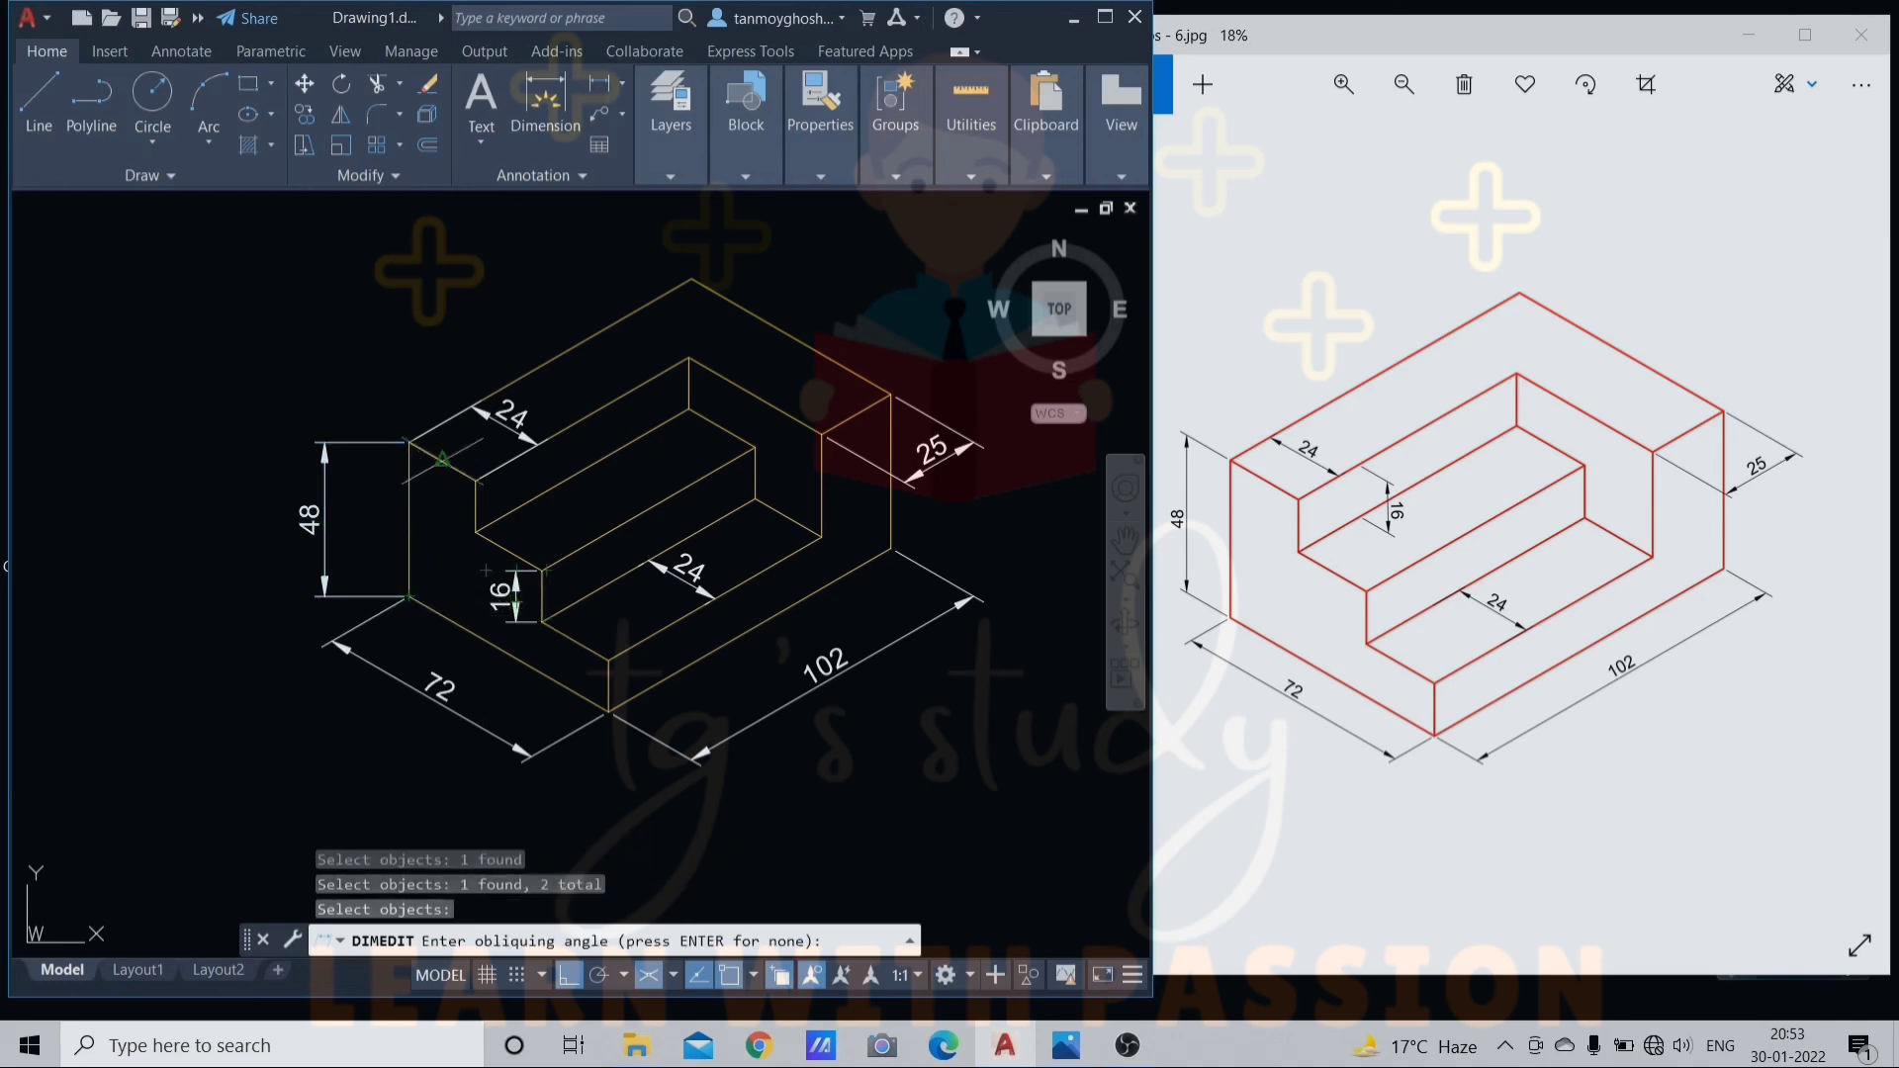
{"action": "left_click", "coordinate": [410, 442]}
{"action": "left_click", "coordinate": [476, 481]}
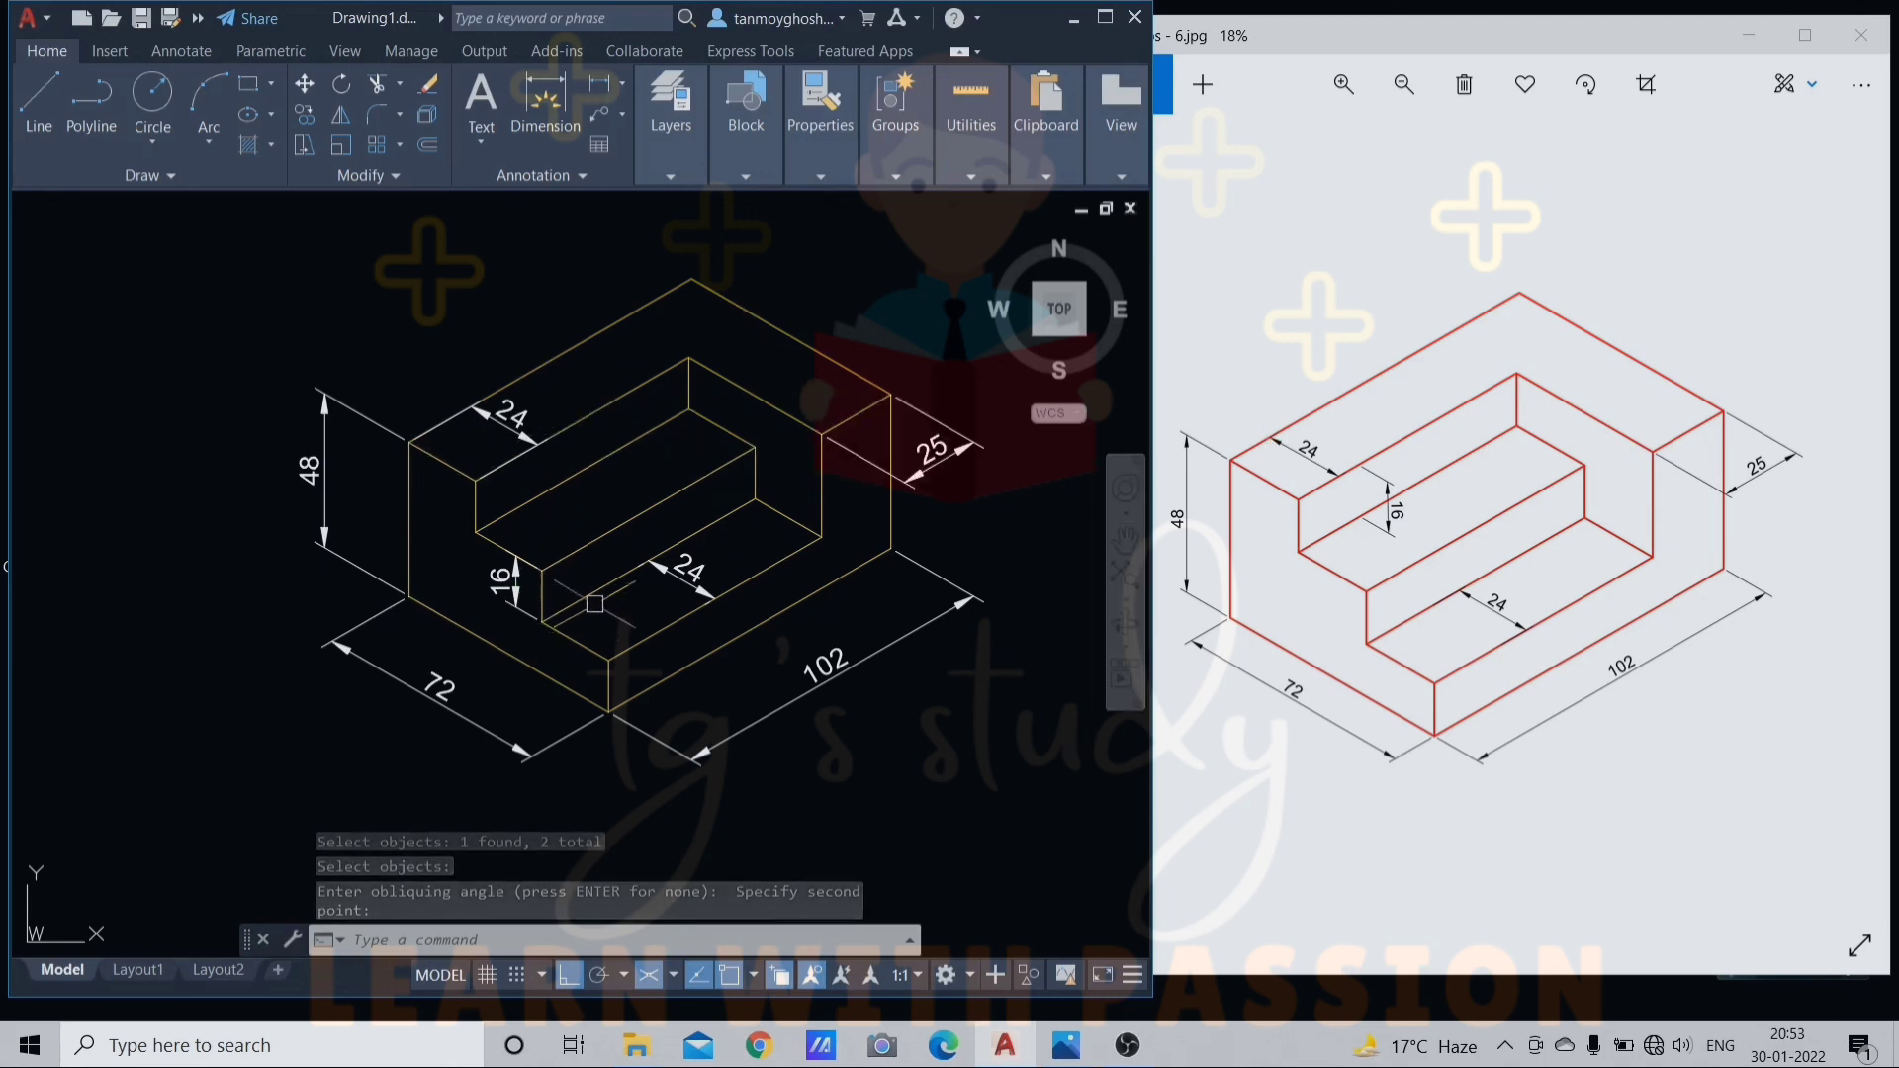
{"action": "middle_click_drag", "start_coordinate": [684, 567], "coordinate": [605, 566]}
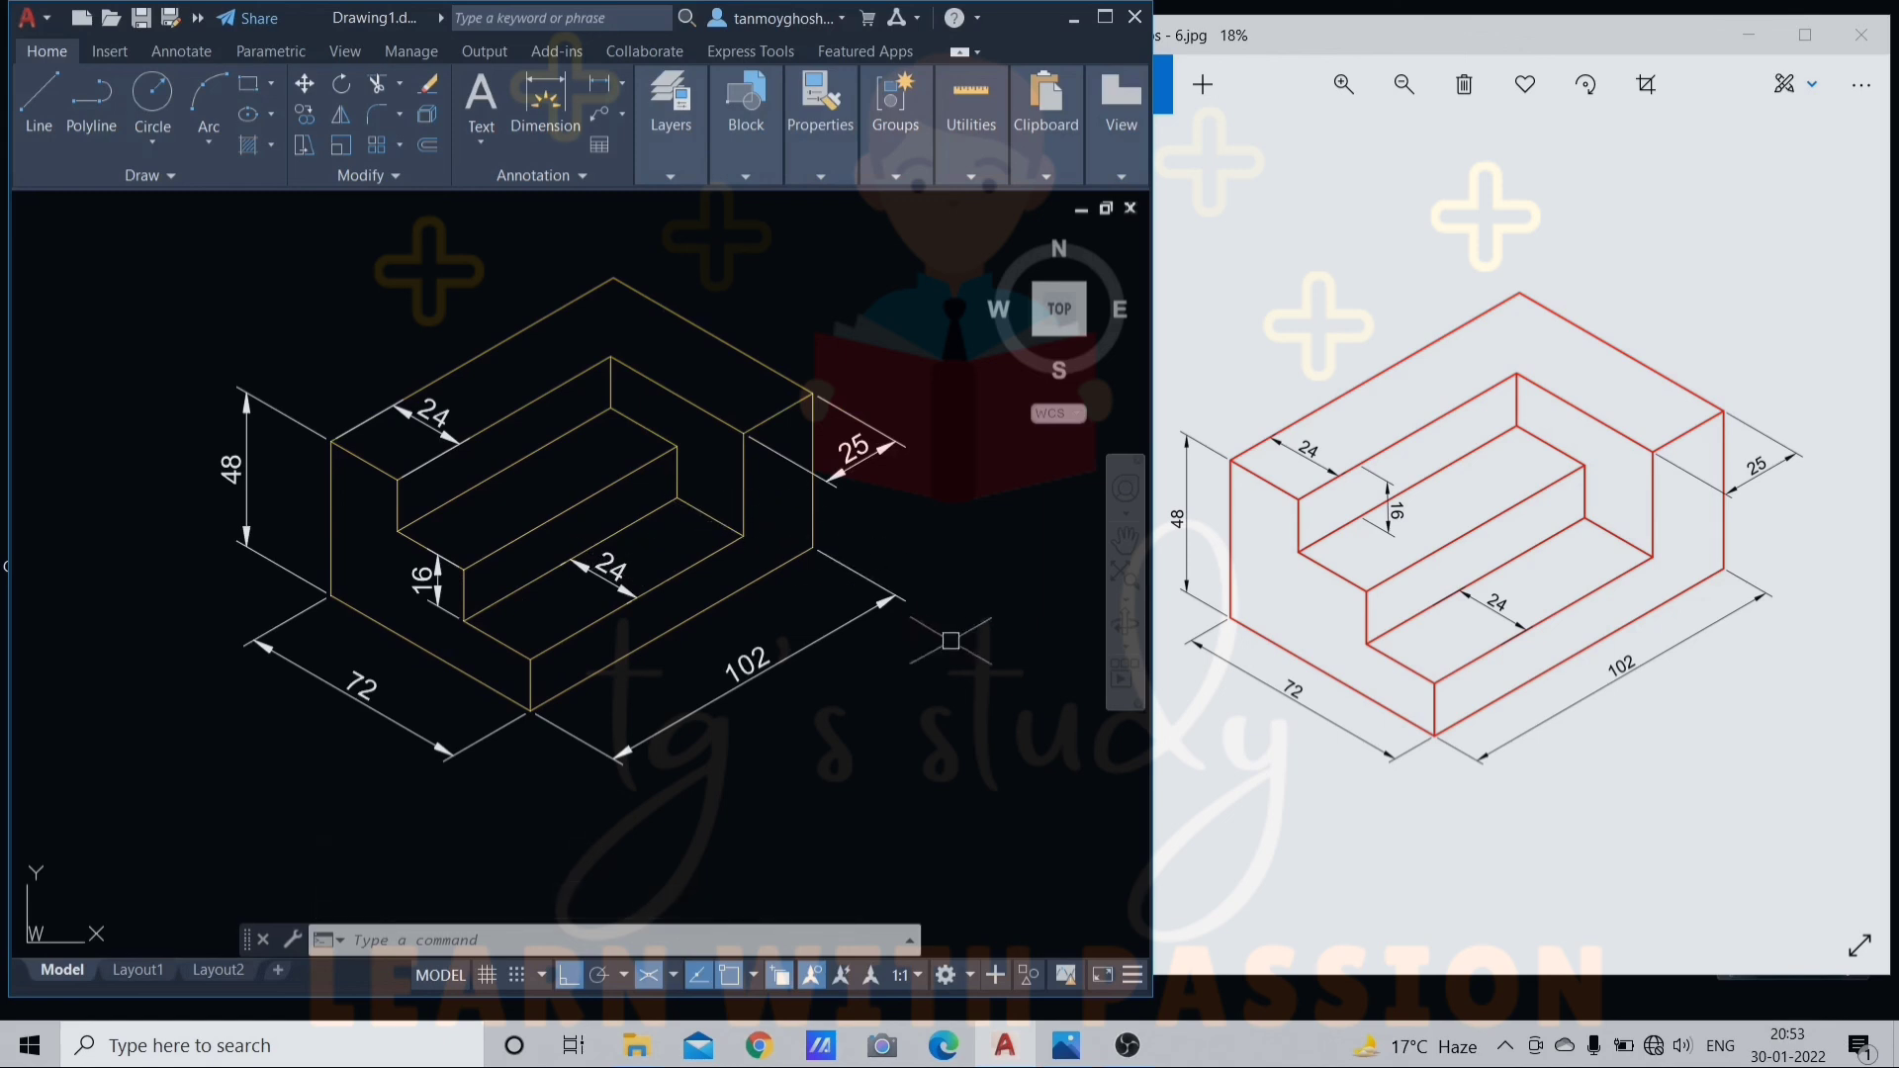